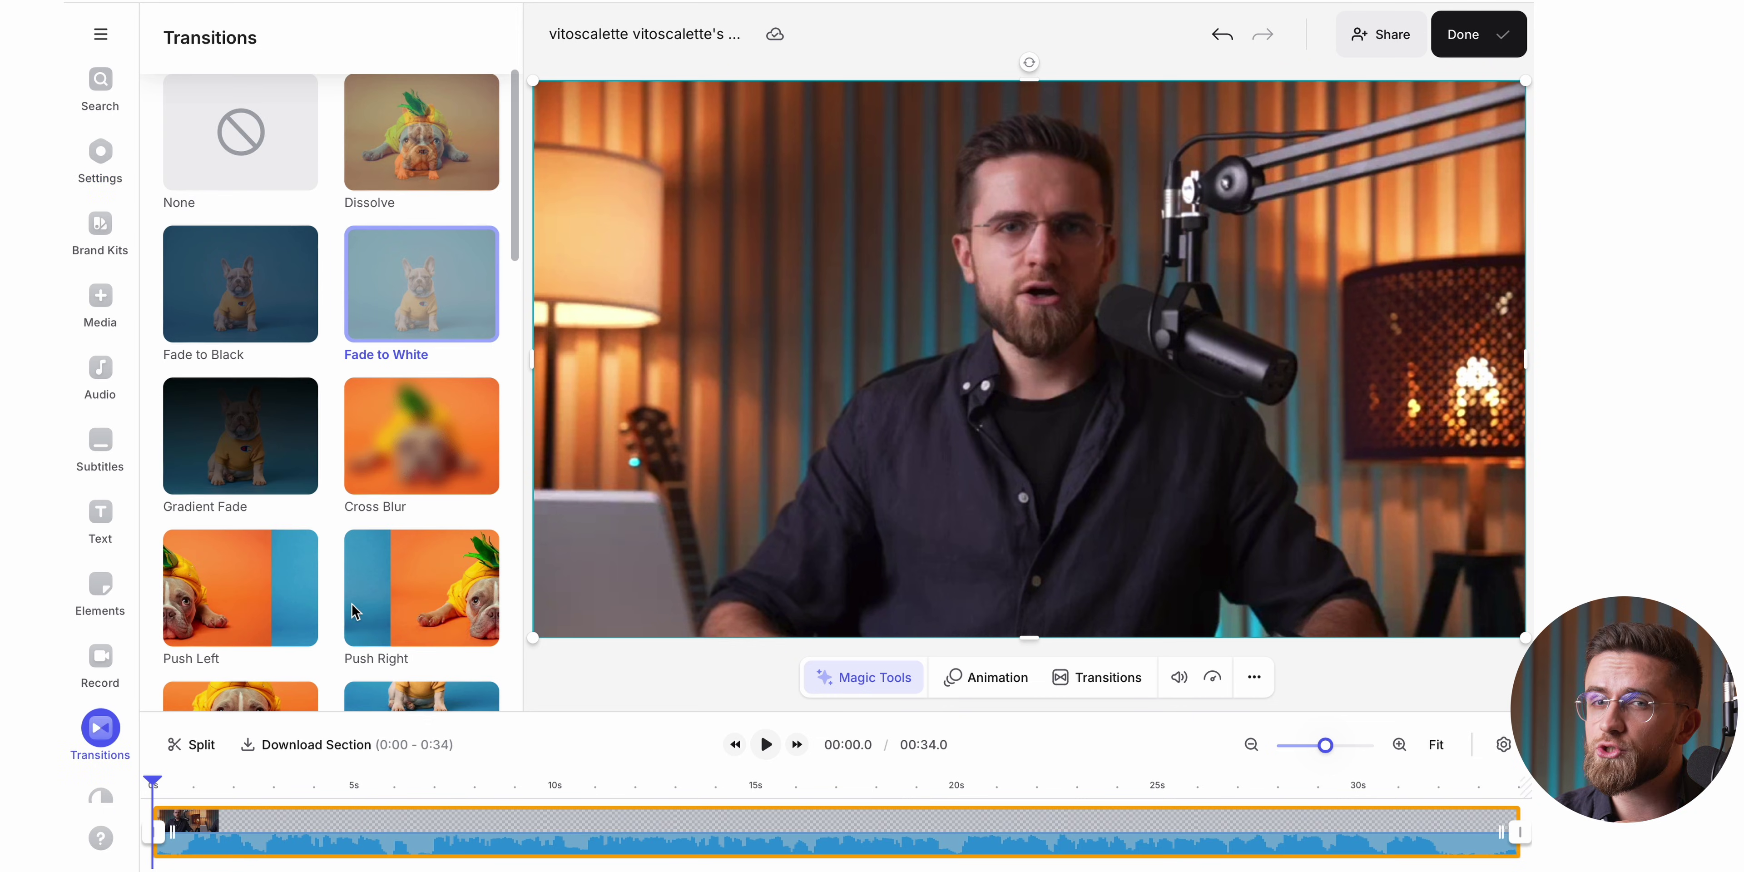
Drop a Fade to Black transition between the clips at about 44s and preview from there
scroll(331, 406, down, 3)
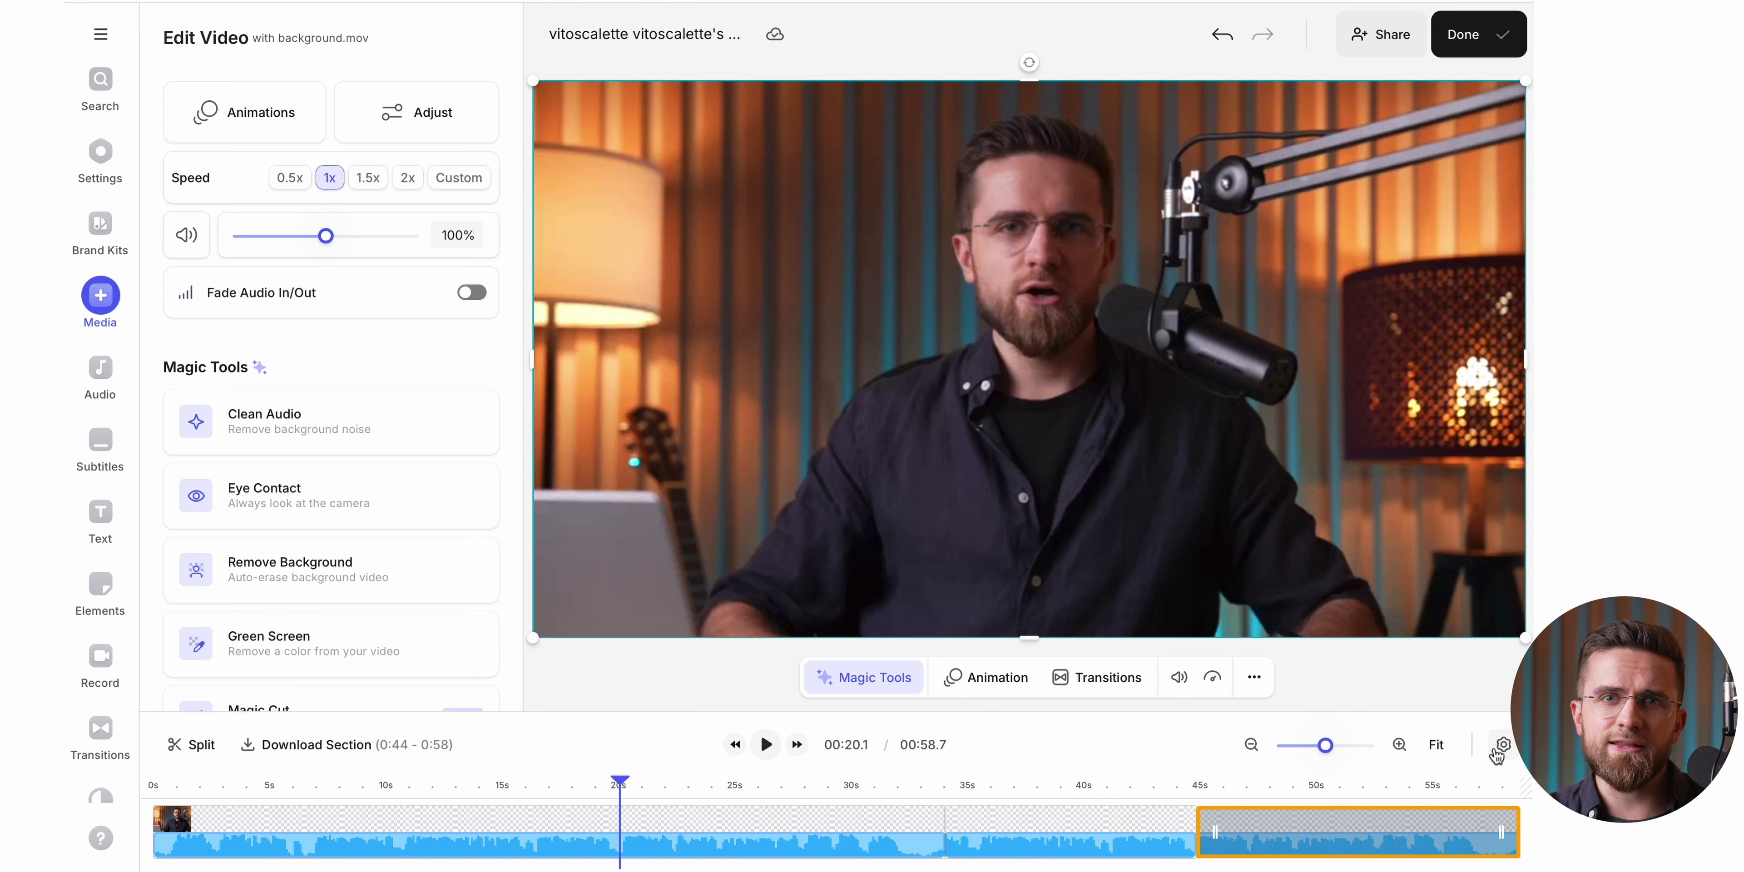
click(100, 730)
drag(241, 514, 1211, 839)
click(1177, 795)
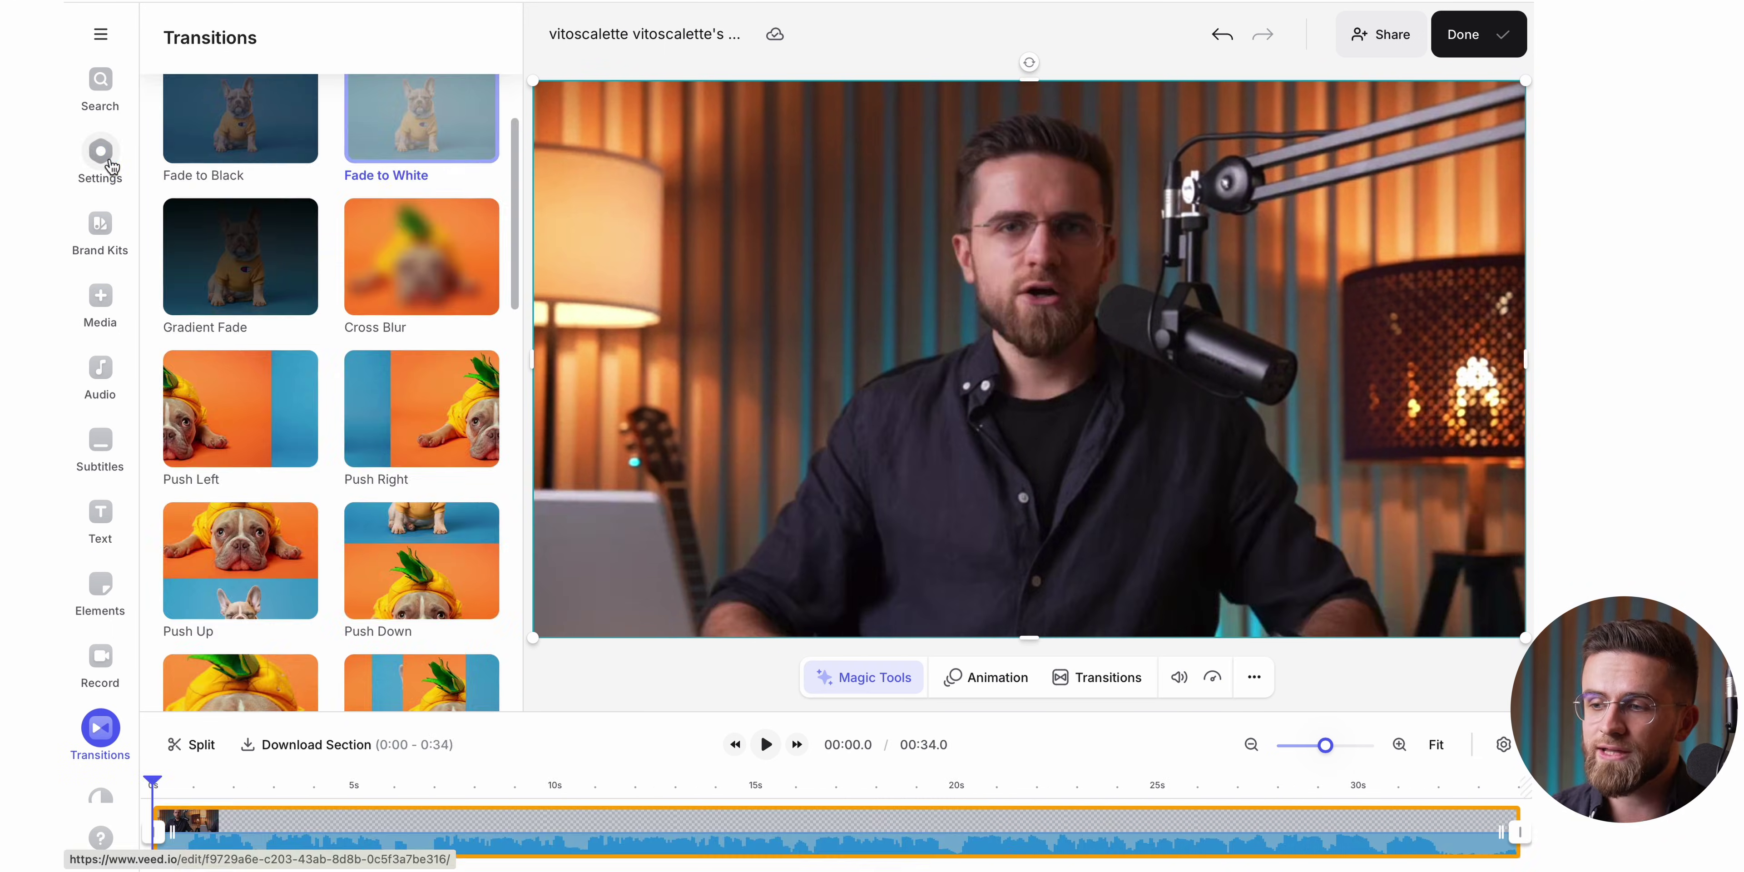
Look through the Settings, Brand Kit, Media, Audio, Subtitles and Text sidebar panels
click(101, 156)
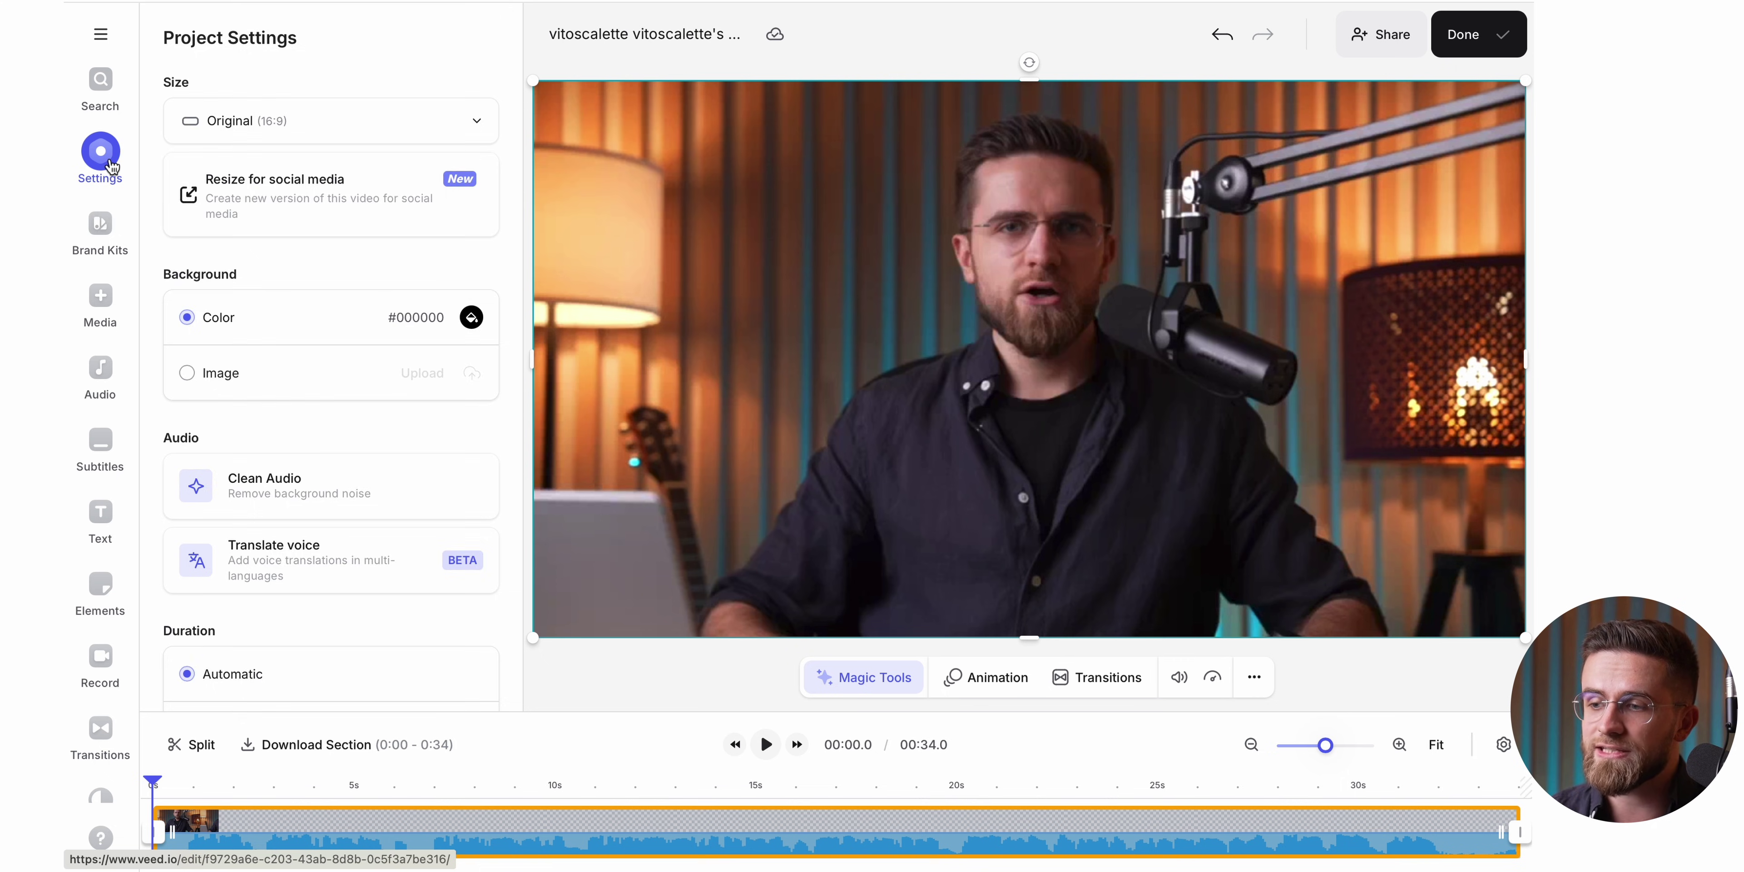
click(100, 227)
click(95, 301)
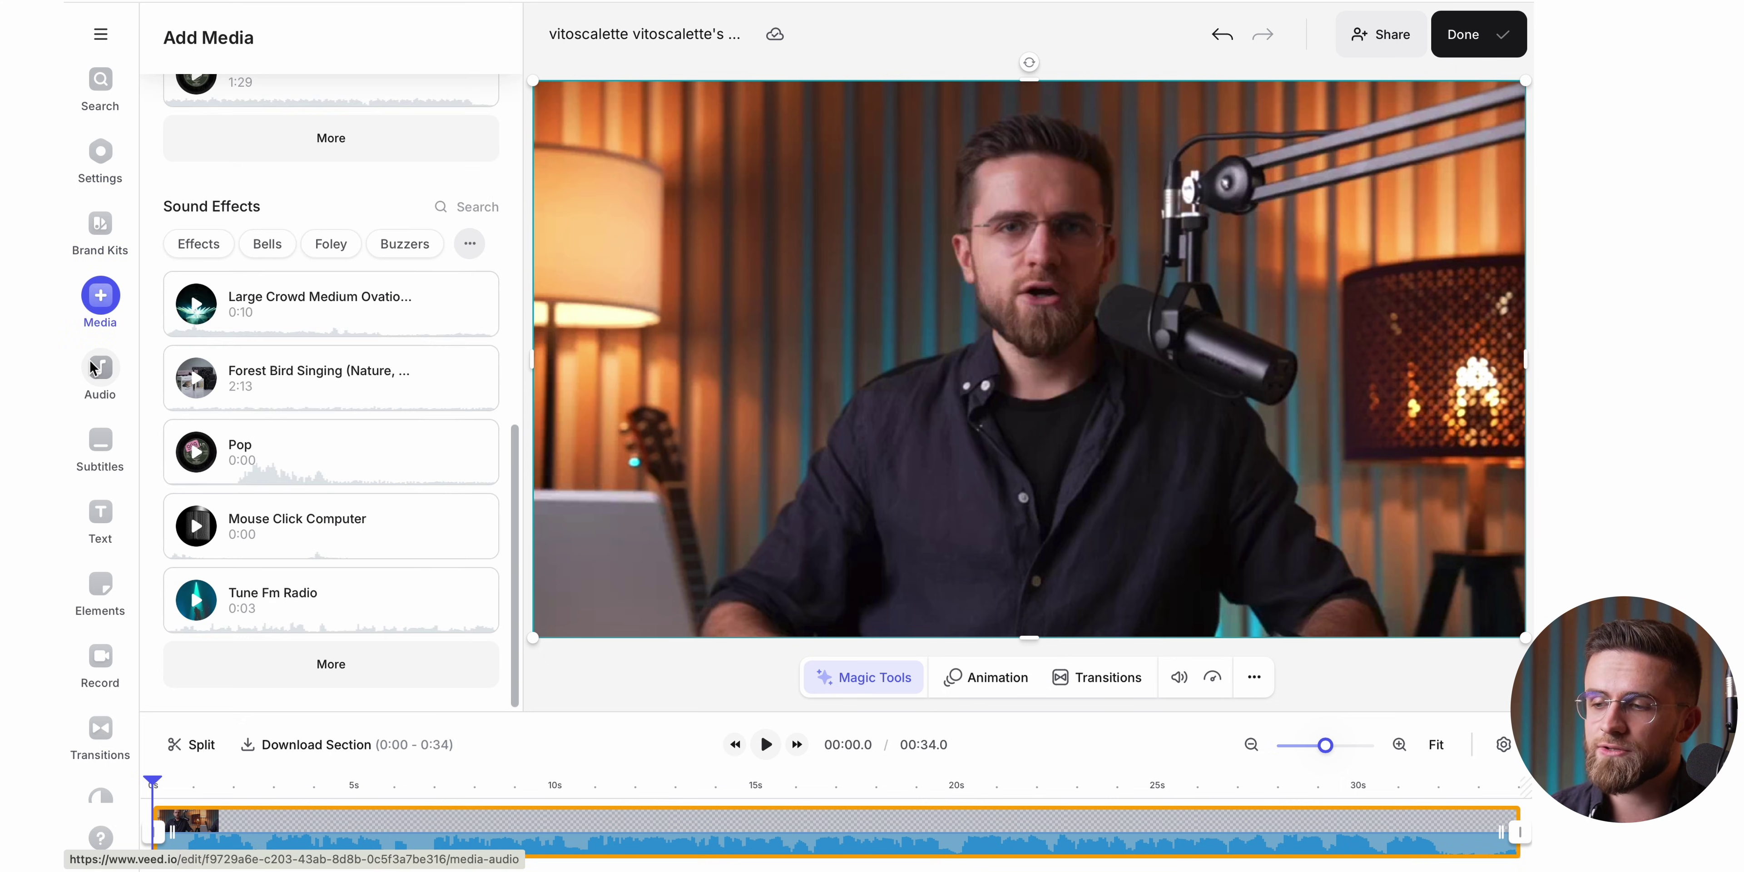
click(101, 369)
click(100, 441)
click(102, 514)
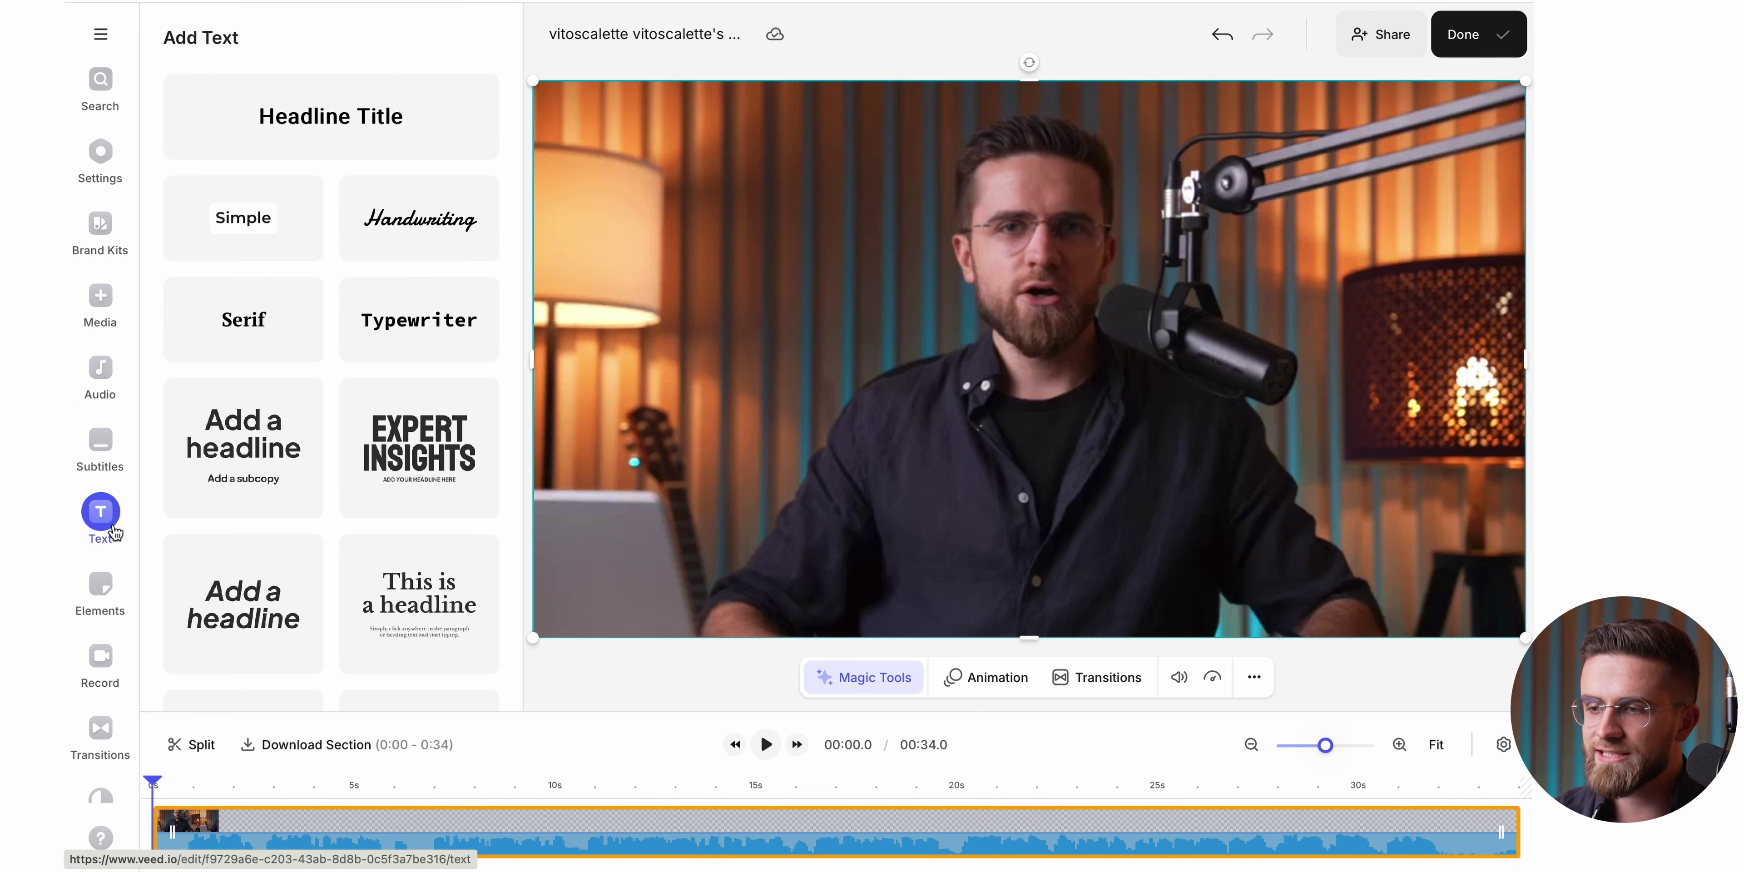
Revisit Settings, browse the Media stock library, then bring up the Brand Kits workspace
click(100, 152)
scroll(234, 441, down, 3)
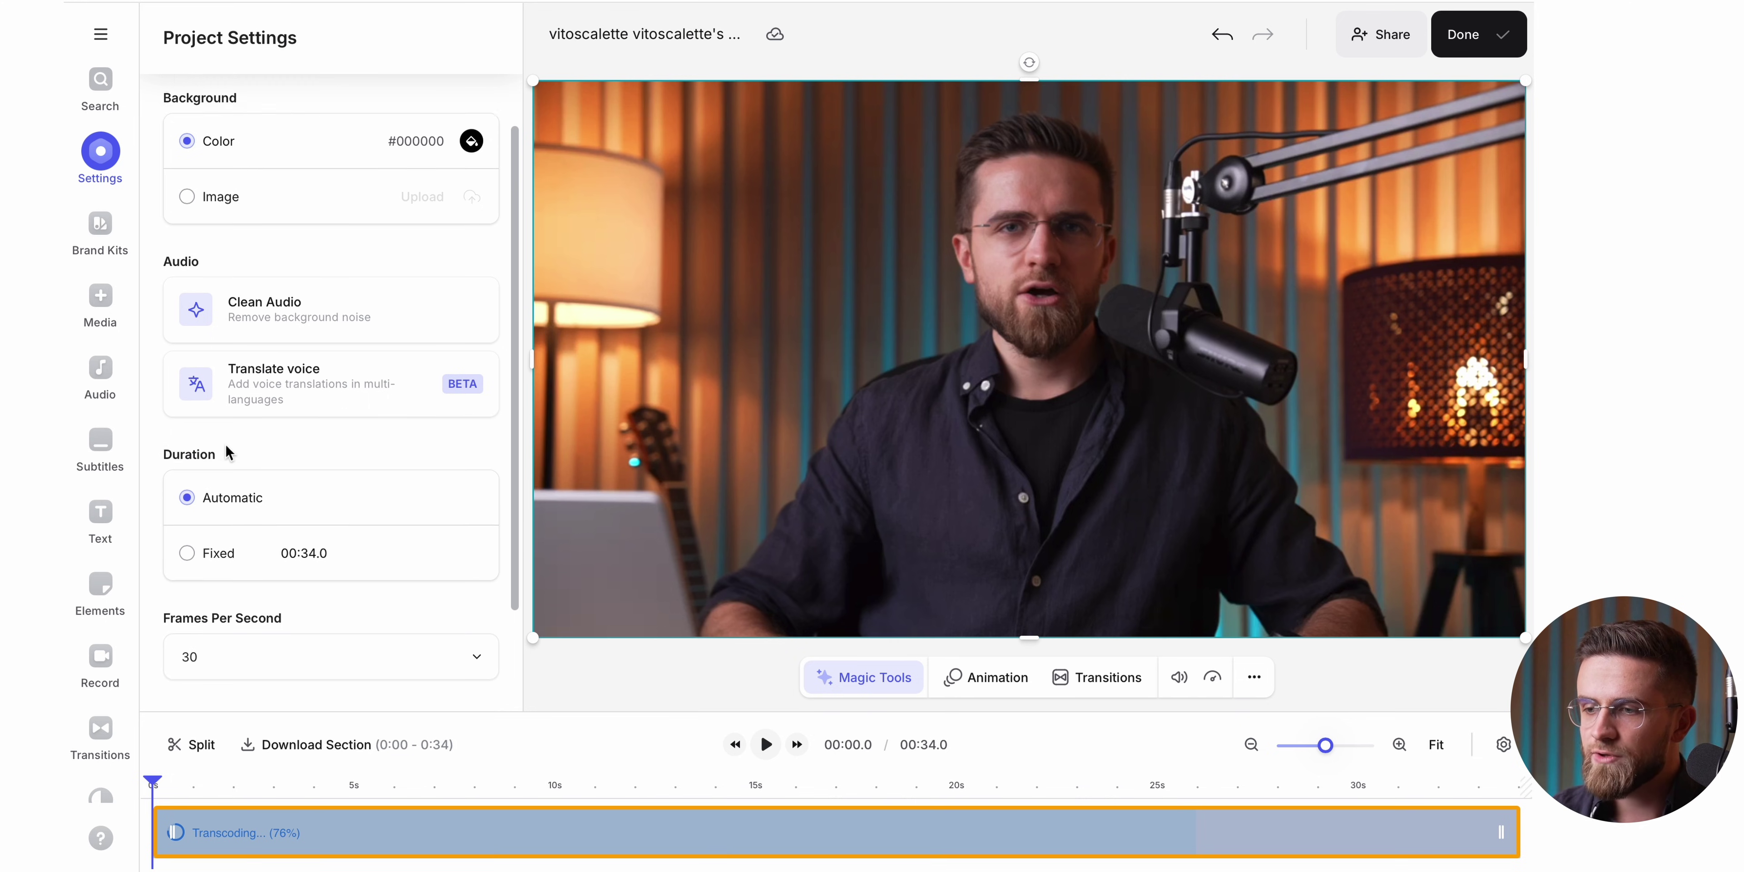
scroll(276, 393, down, 2)
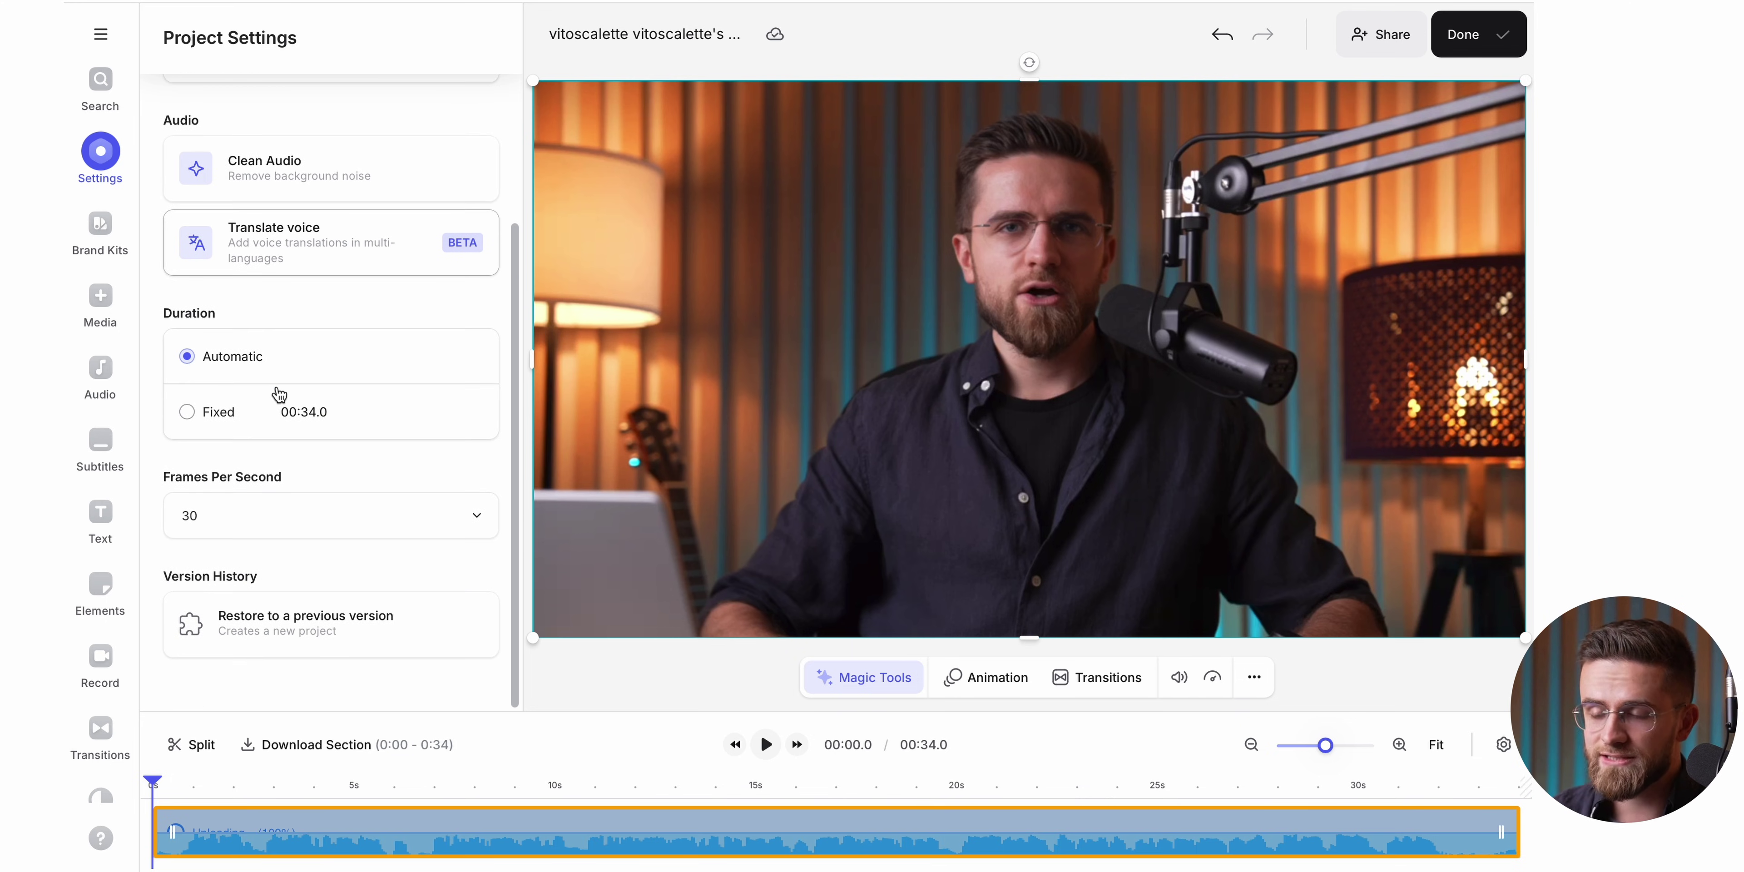
click(101, 295)
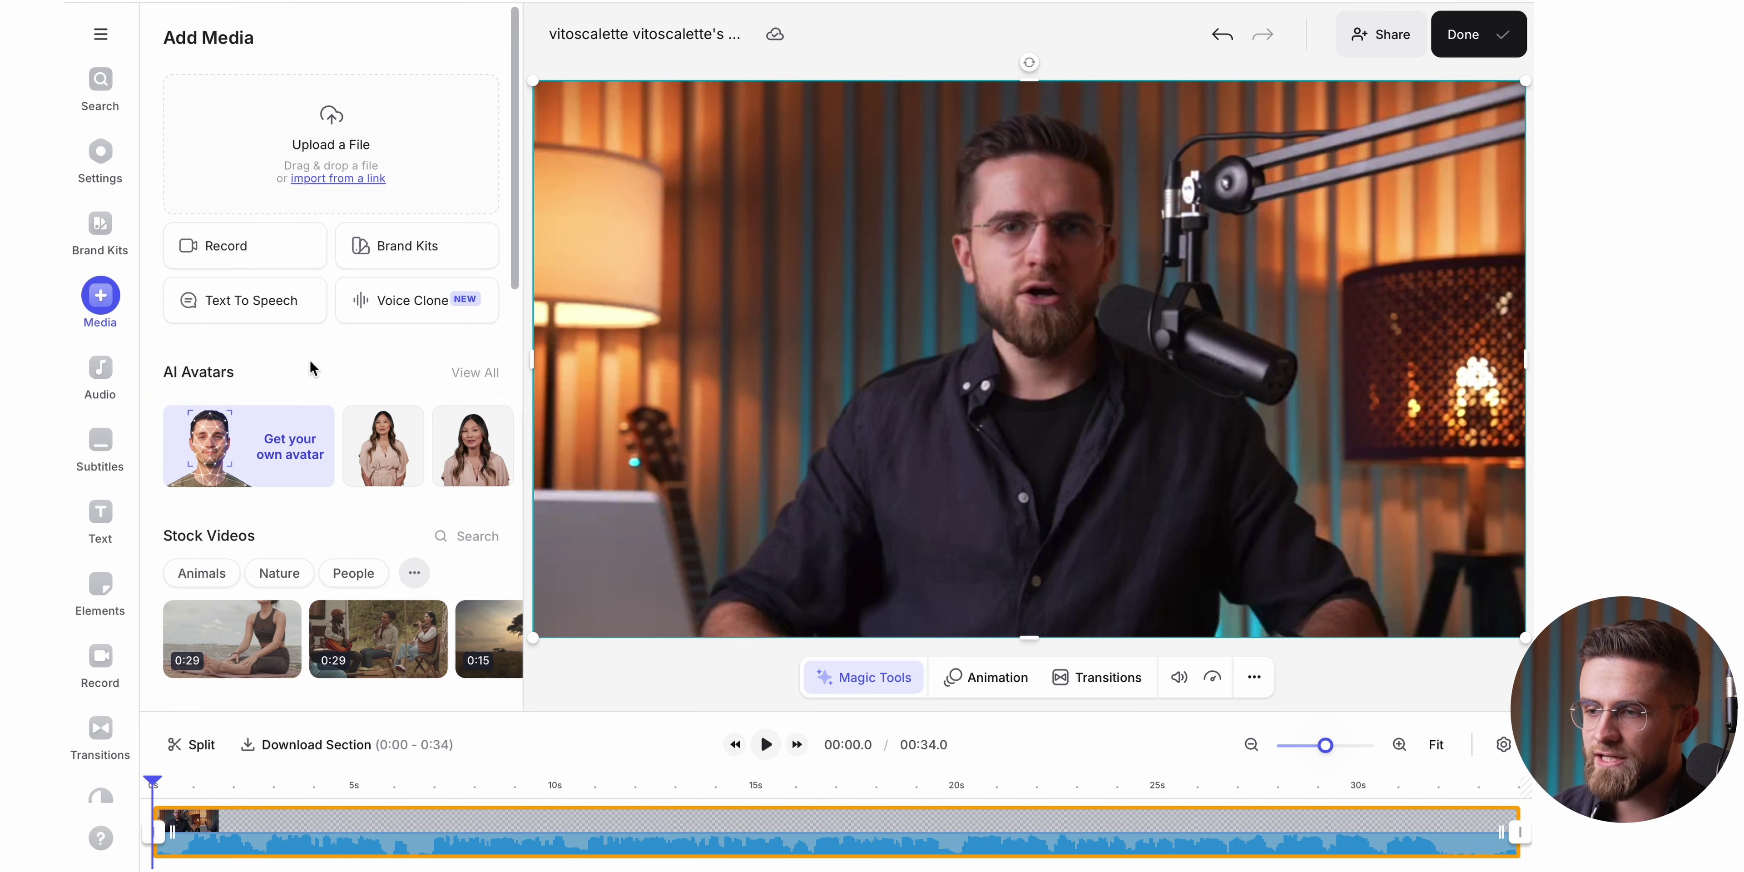
scroll(309, 359, down, 4)
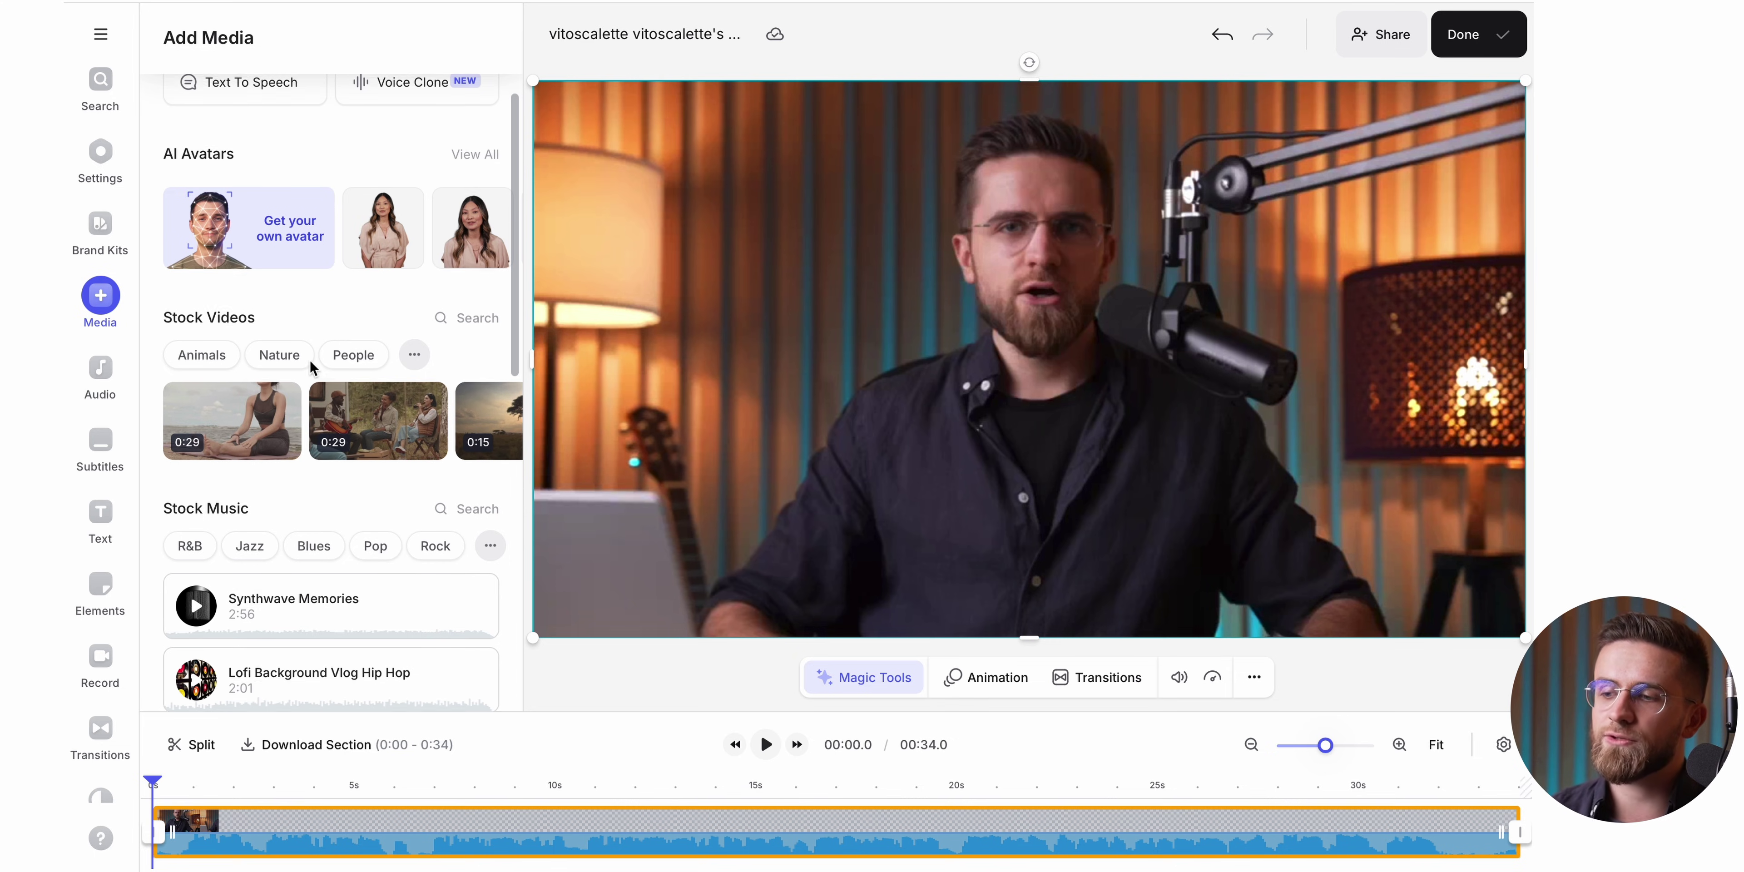
scroll(358, 406, right, 5)
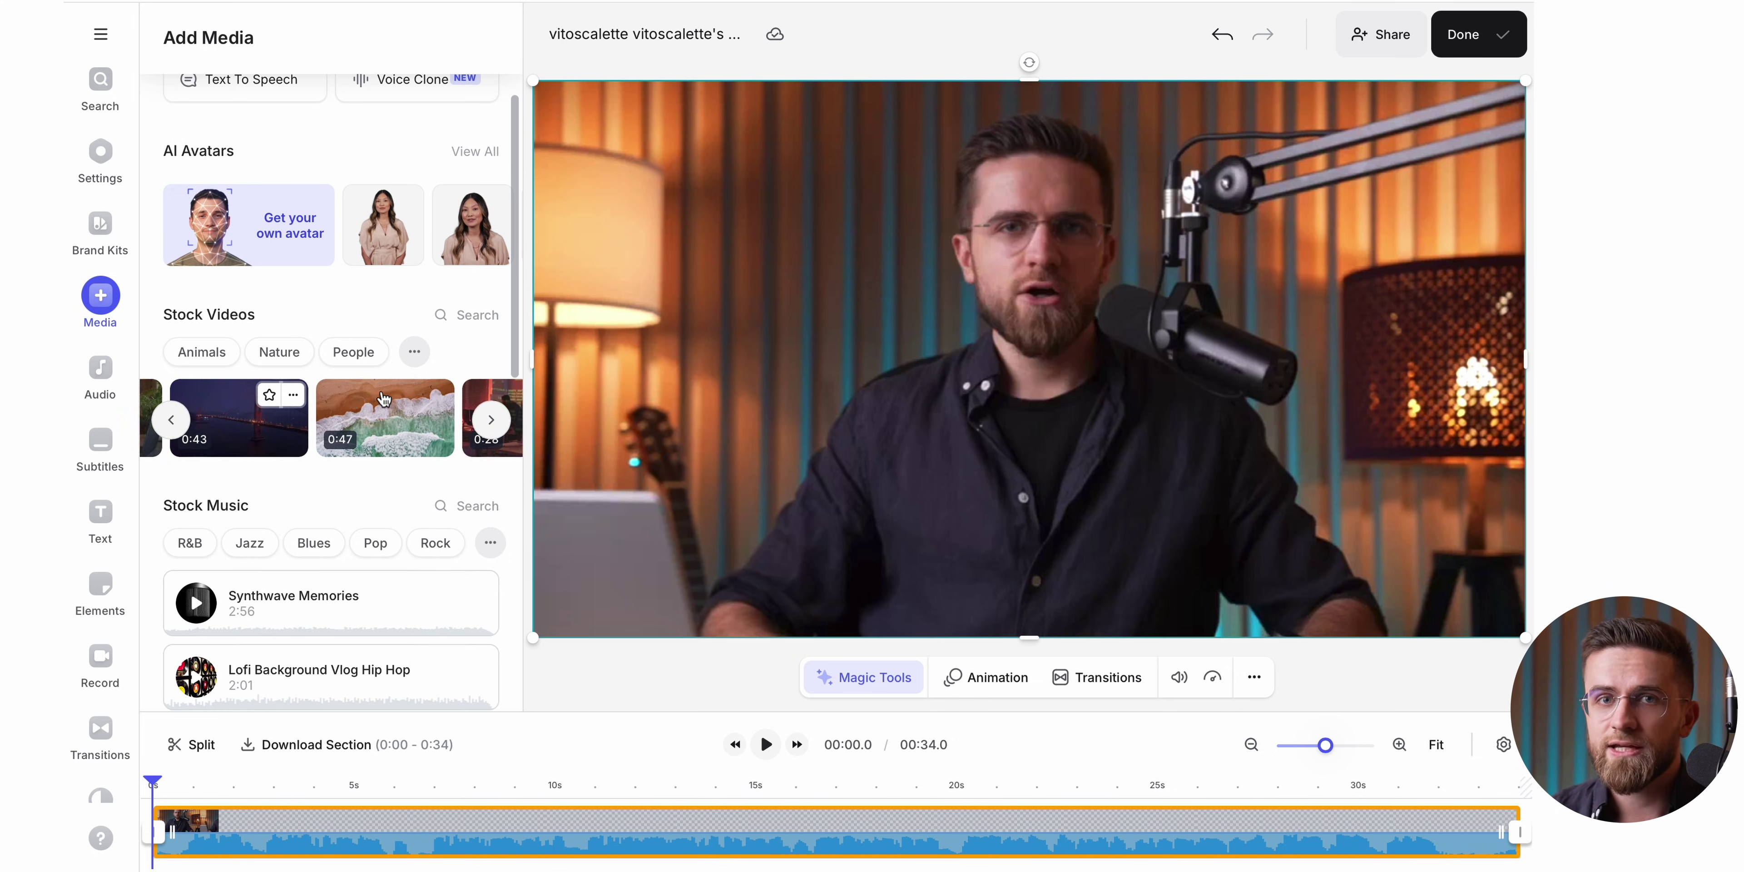
scroll(425, 415, up, 3)
scroll(425, 416, down, 8)
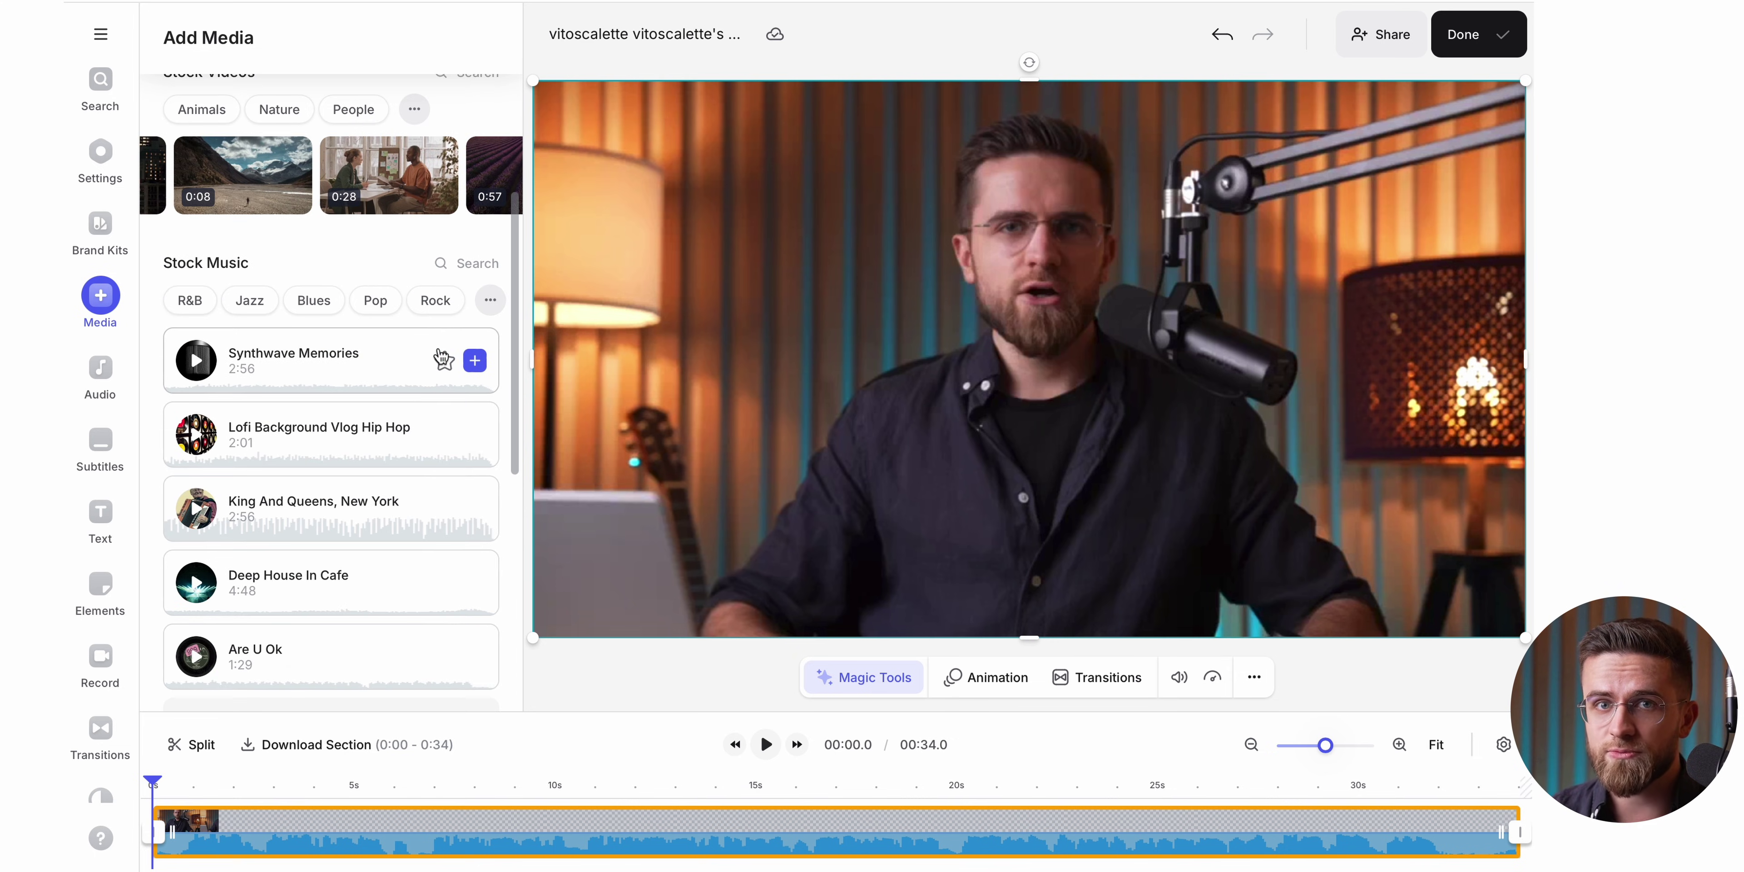
scroll(442, 356, down, 8)
click(109, 237)
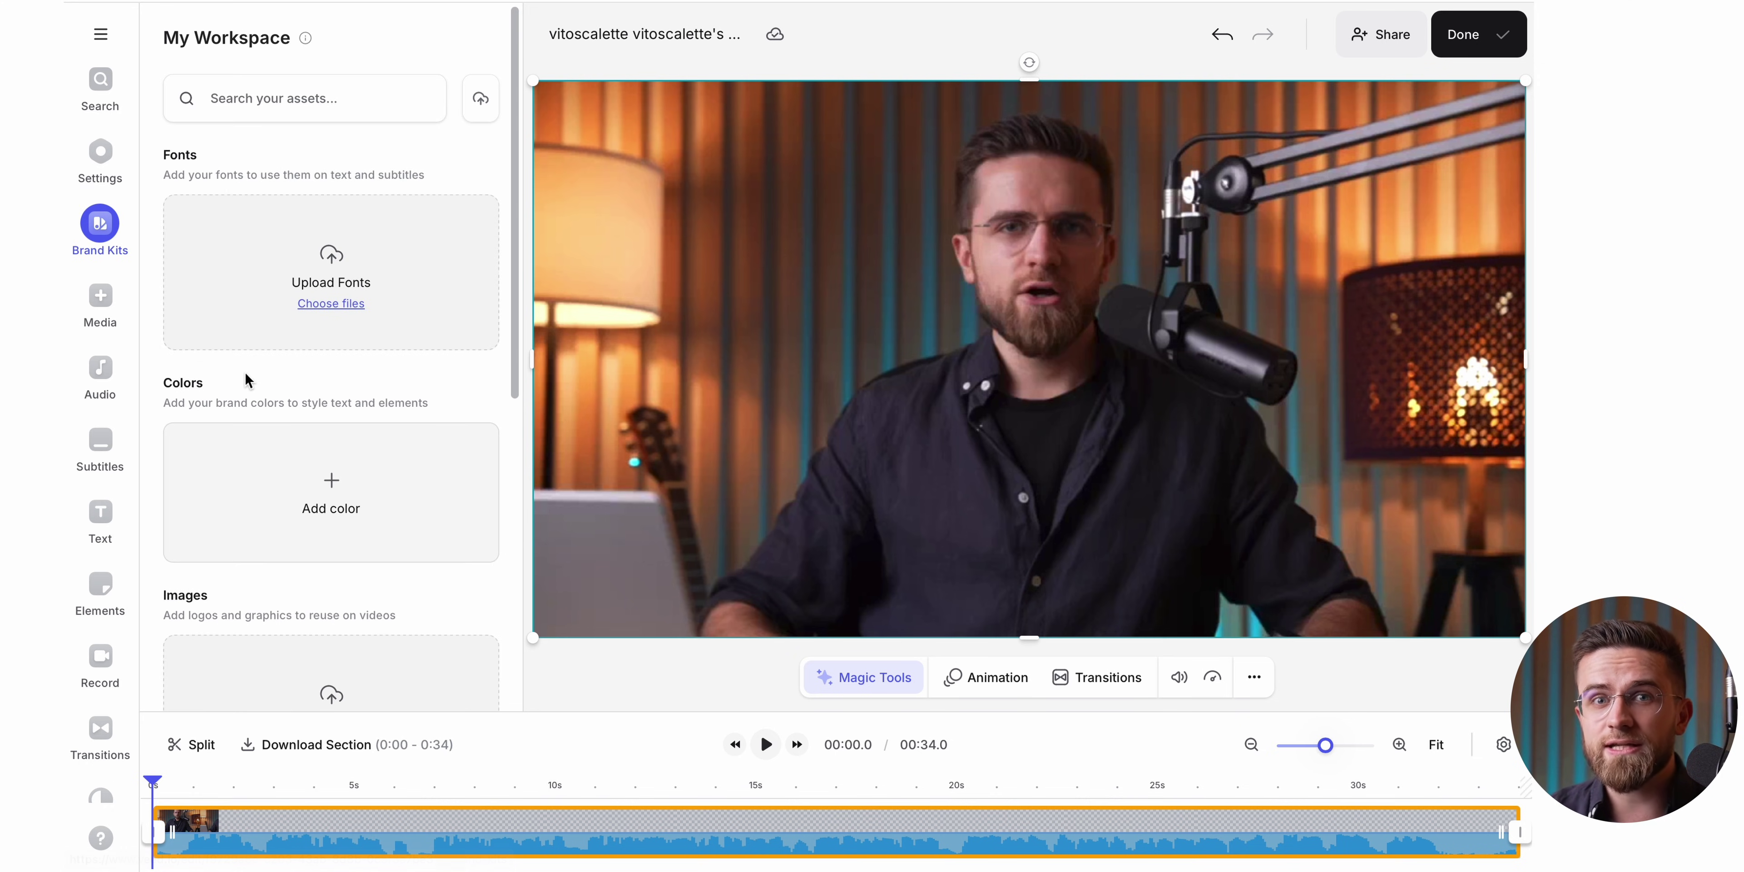
Browse the Media and Audio libraries, then show the Subtitles panel with English as spoken language
scroll(245, 374, down, 1)
scroll(246, 374, down, 5)
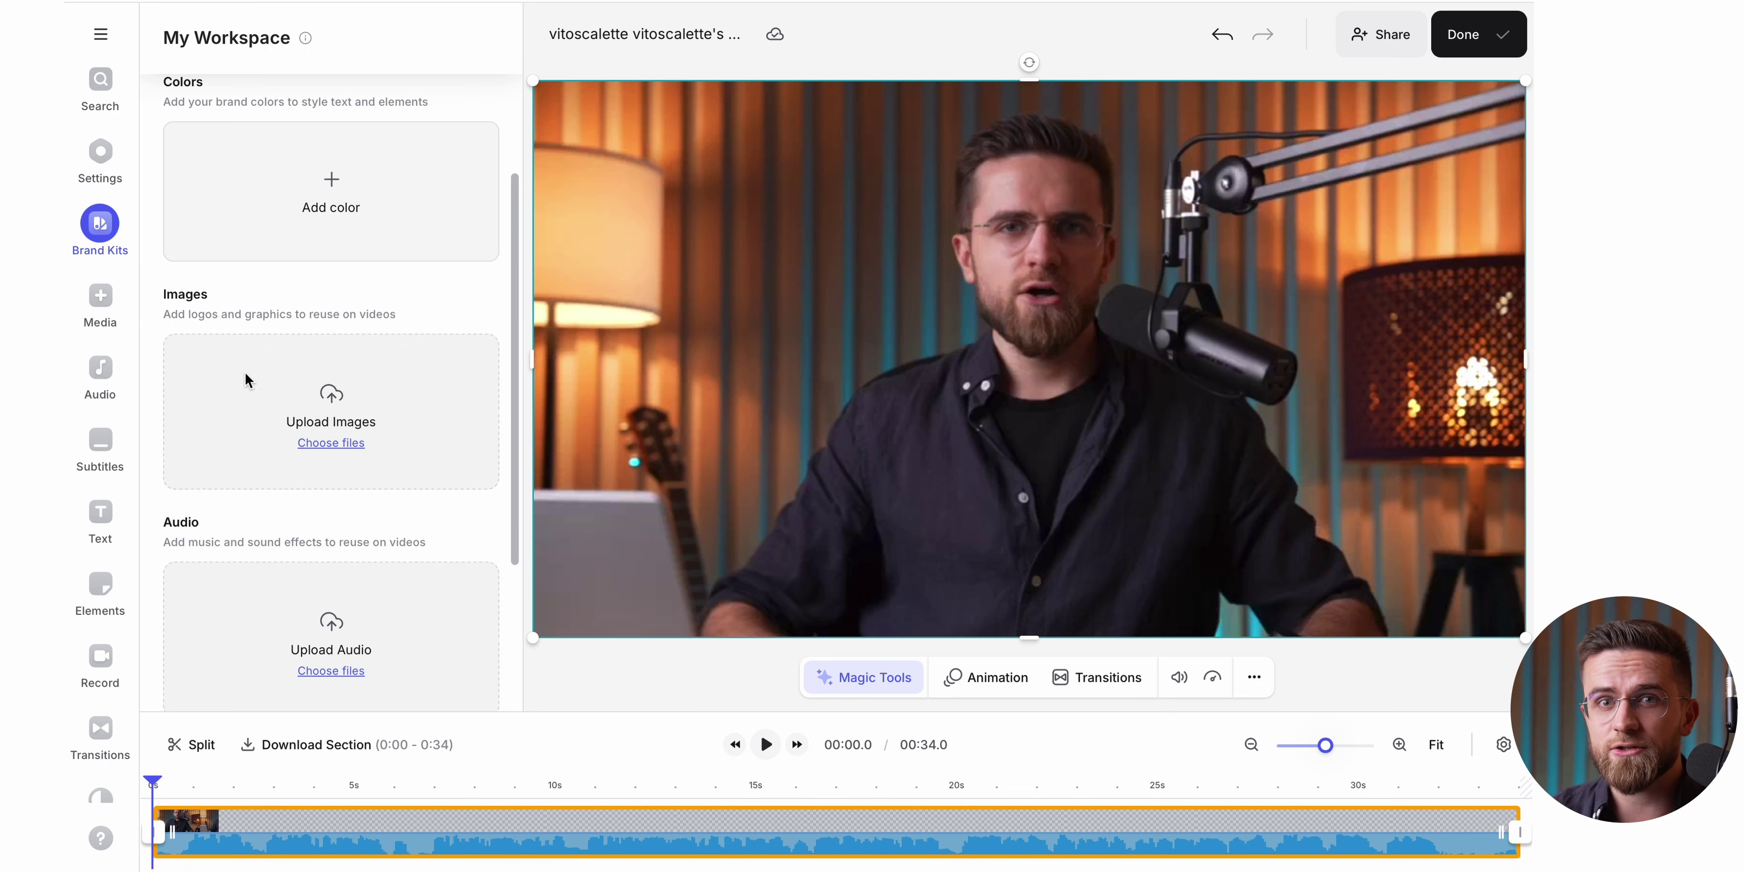
scroll(248, 381, down, 1)
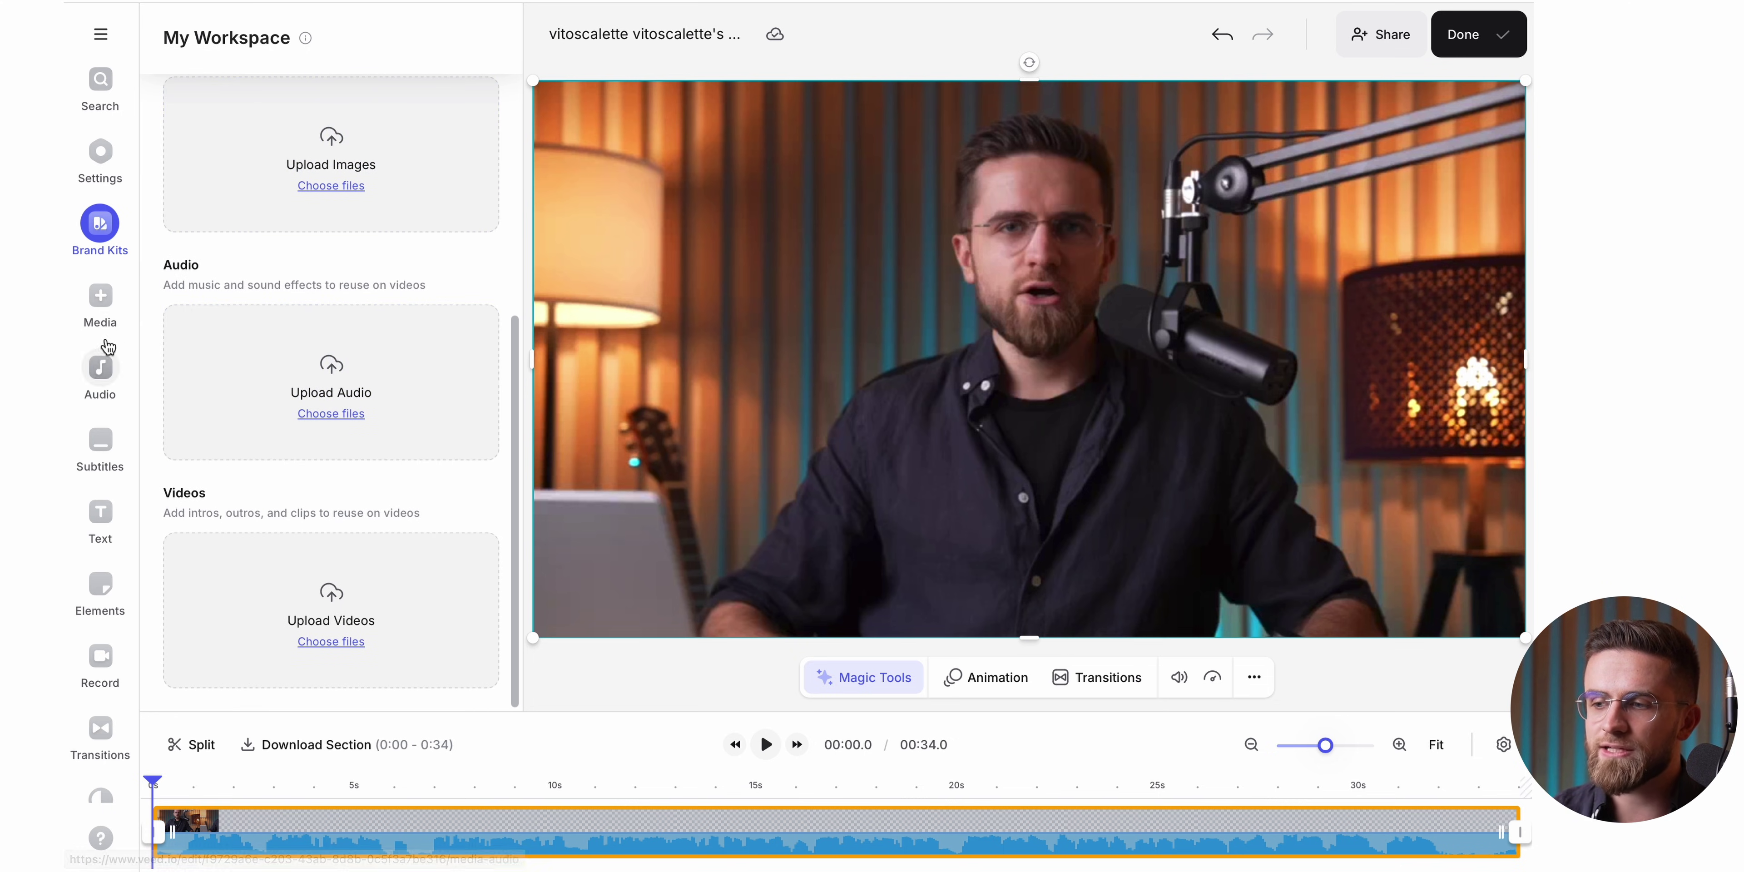
click(88, 313)
click(93, 367)
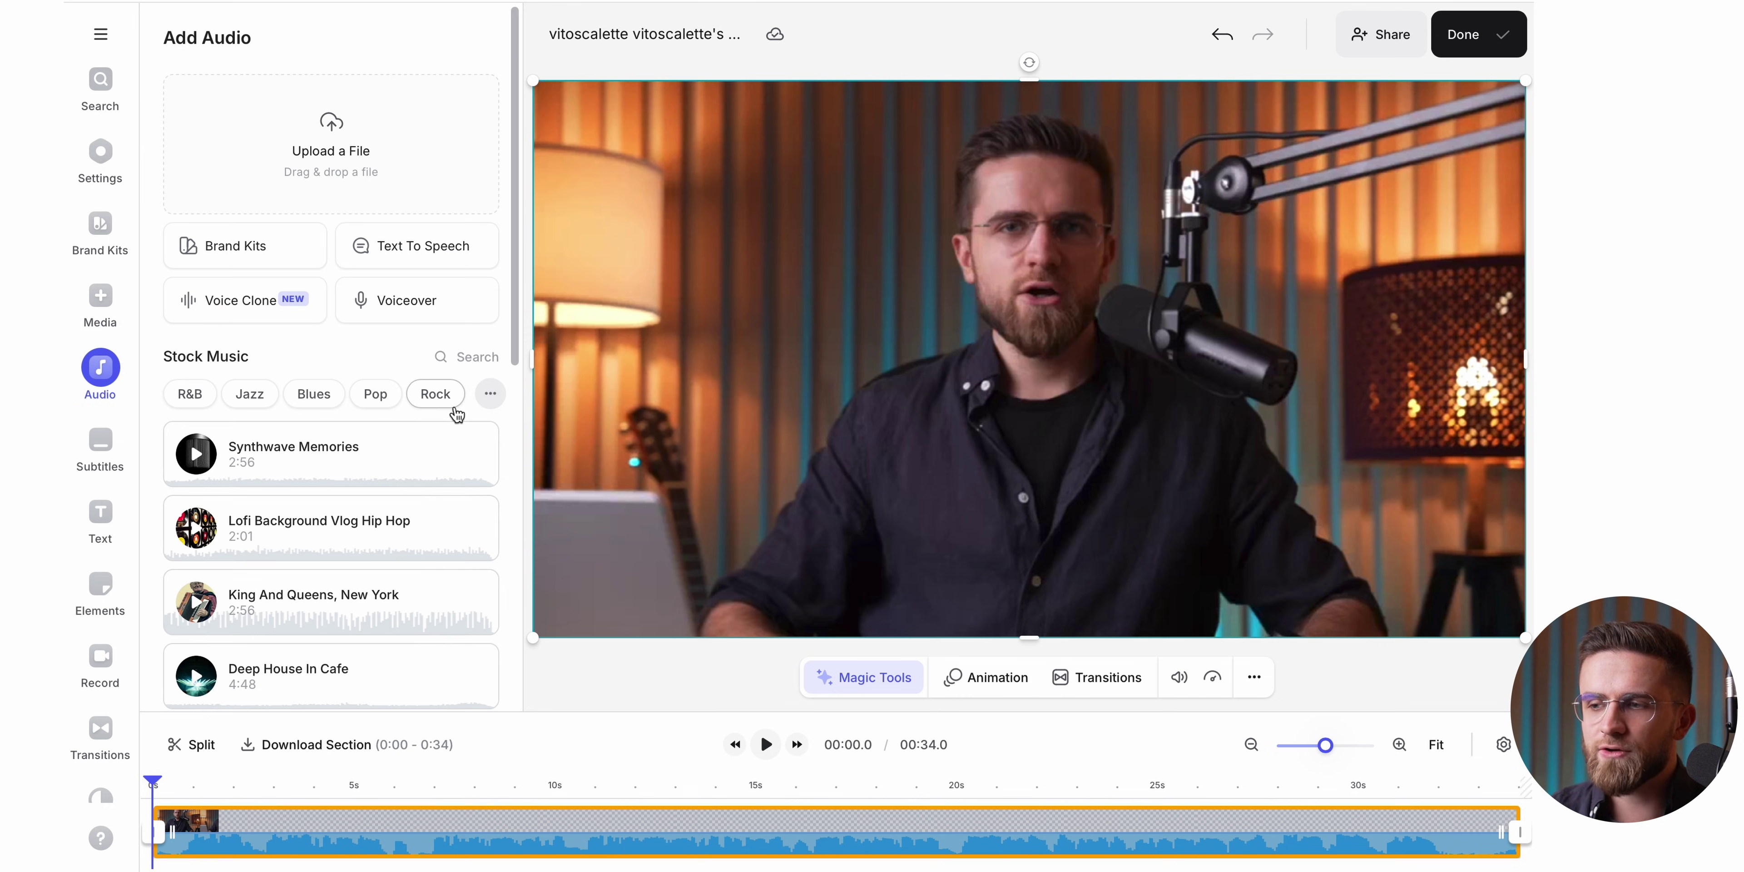
scroll(454, 410, down, 5)
scroll(454, 410, down, 5)
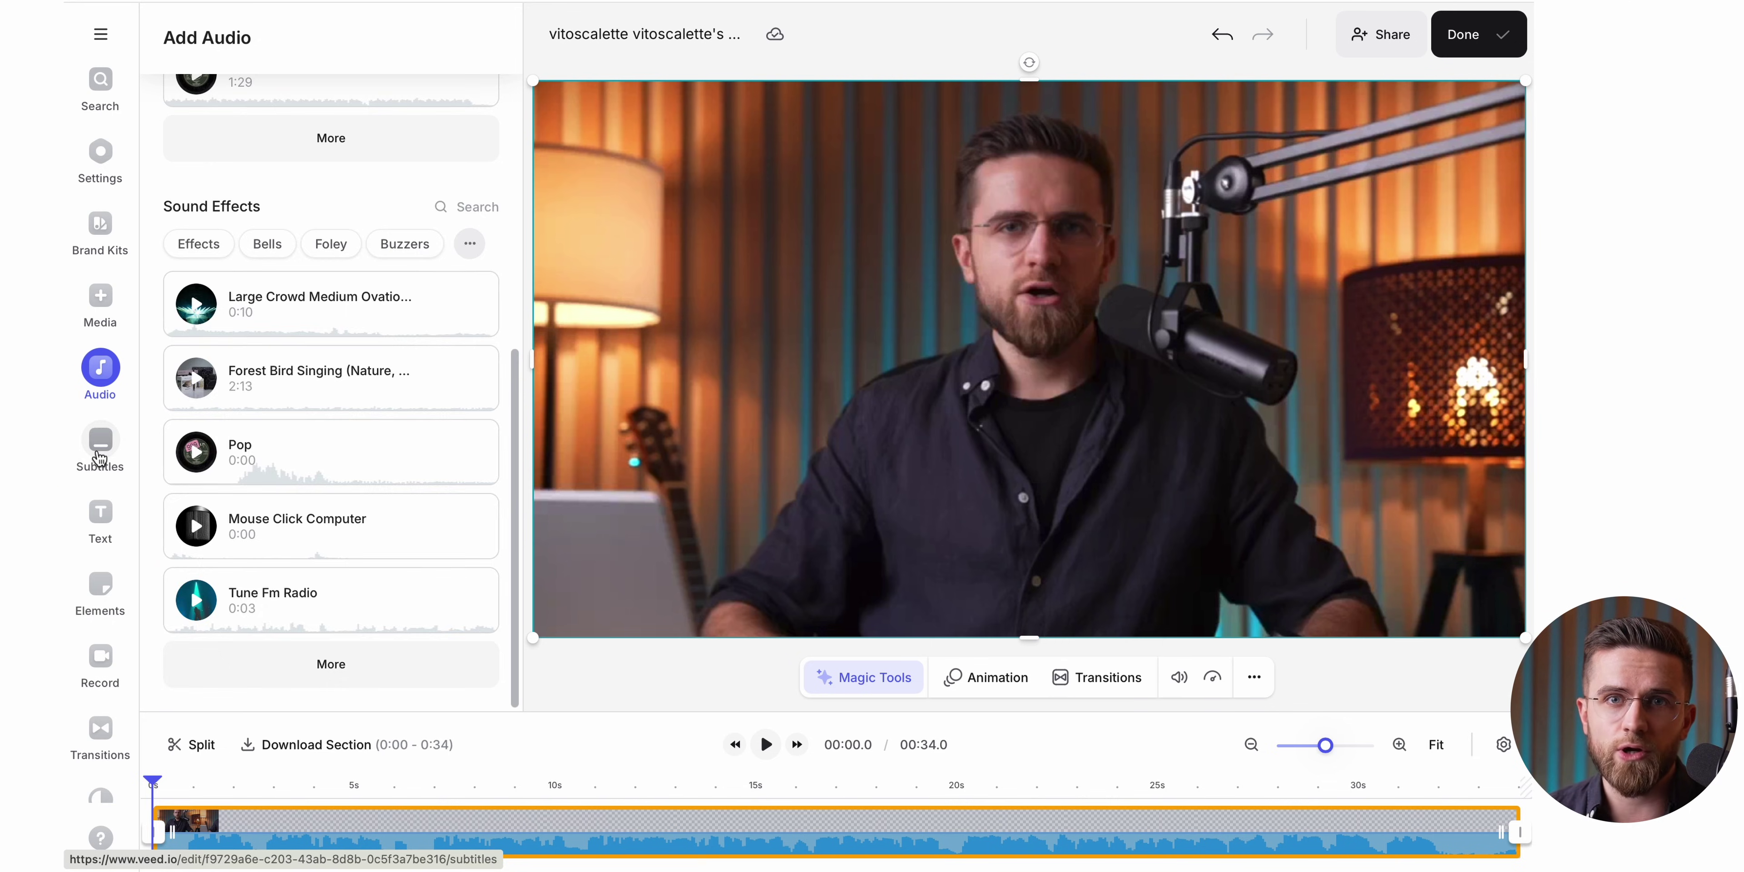
click(99, 458)
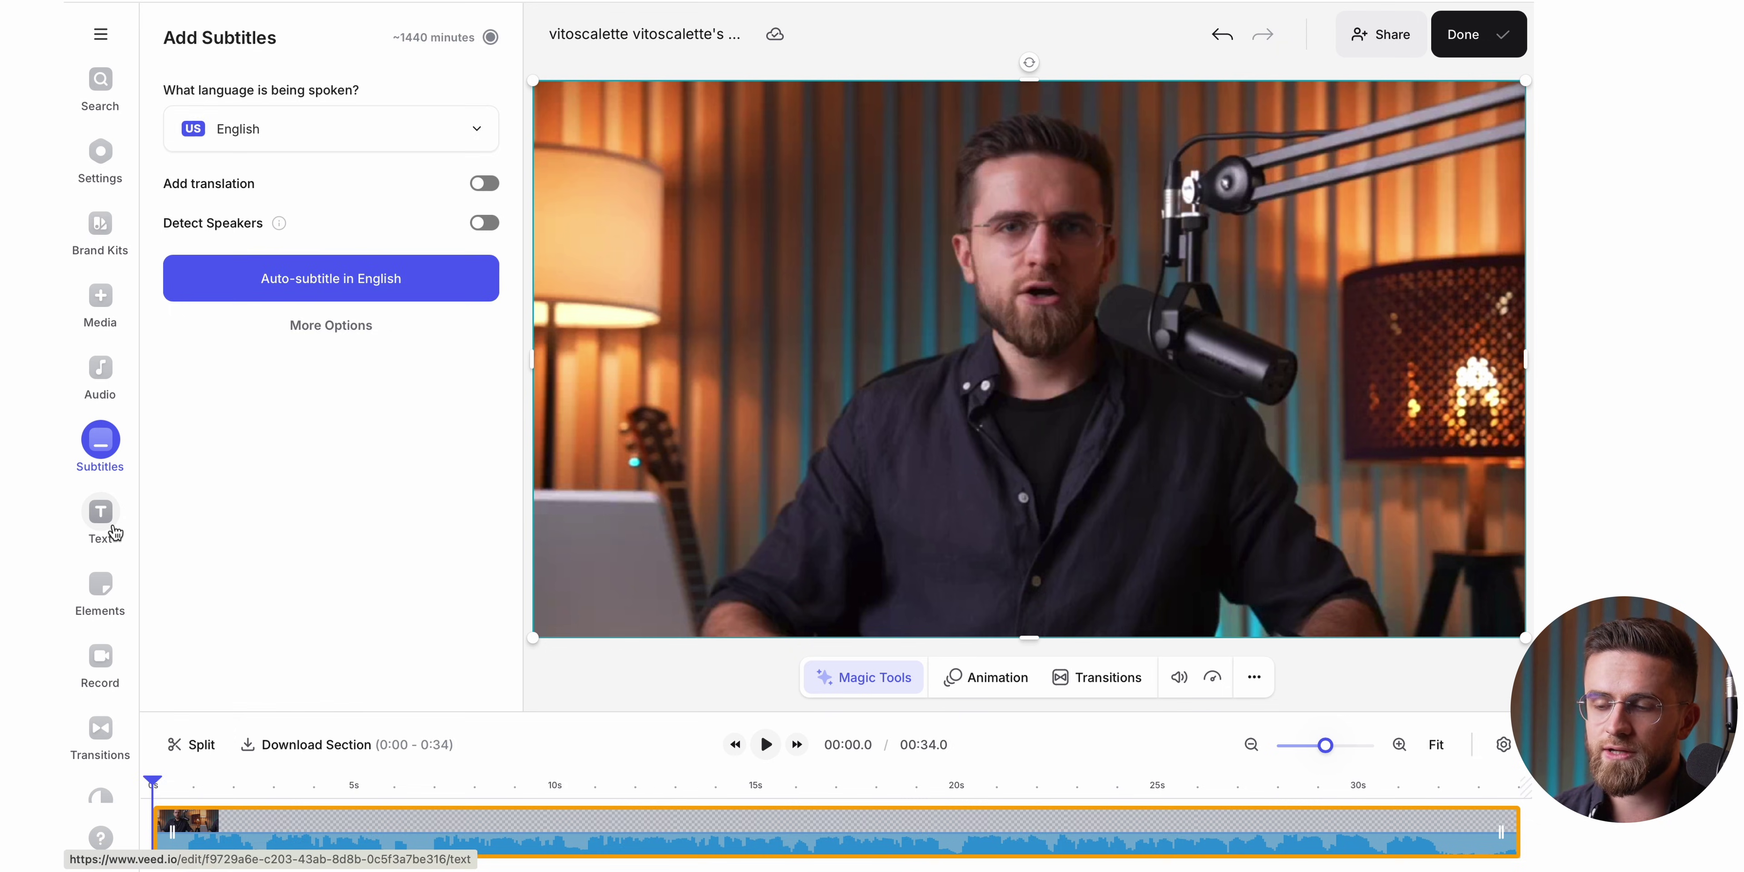
Browse the Text and Elements panels, place a Fade to Black transition near 45s, and view Record options
click(115, 533)
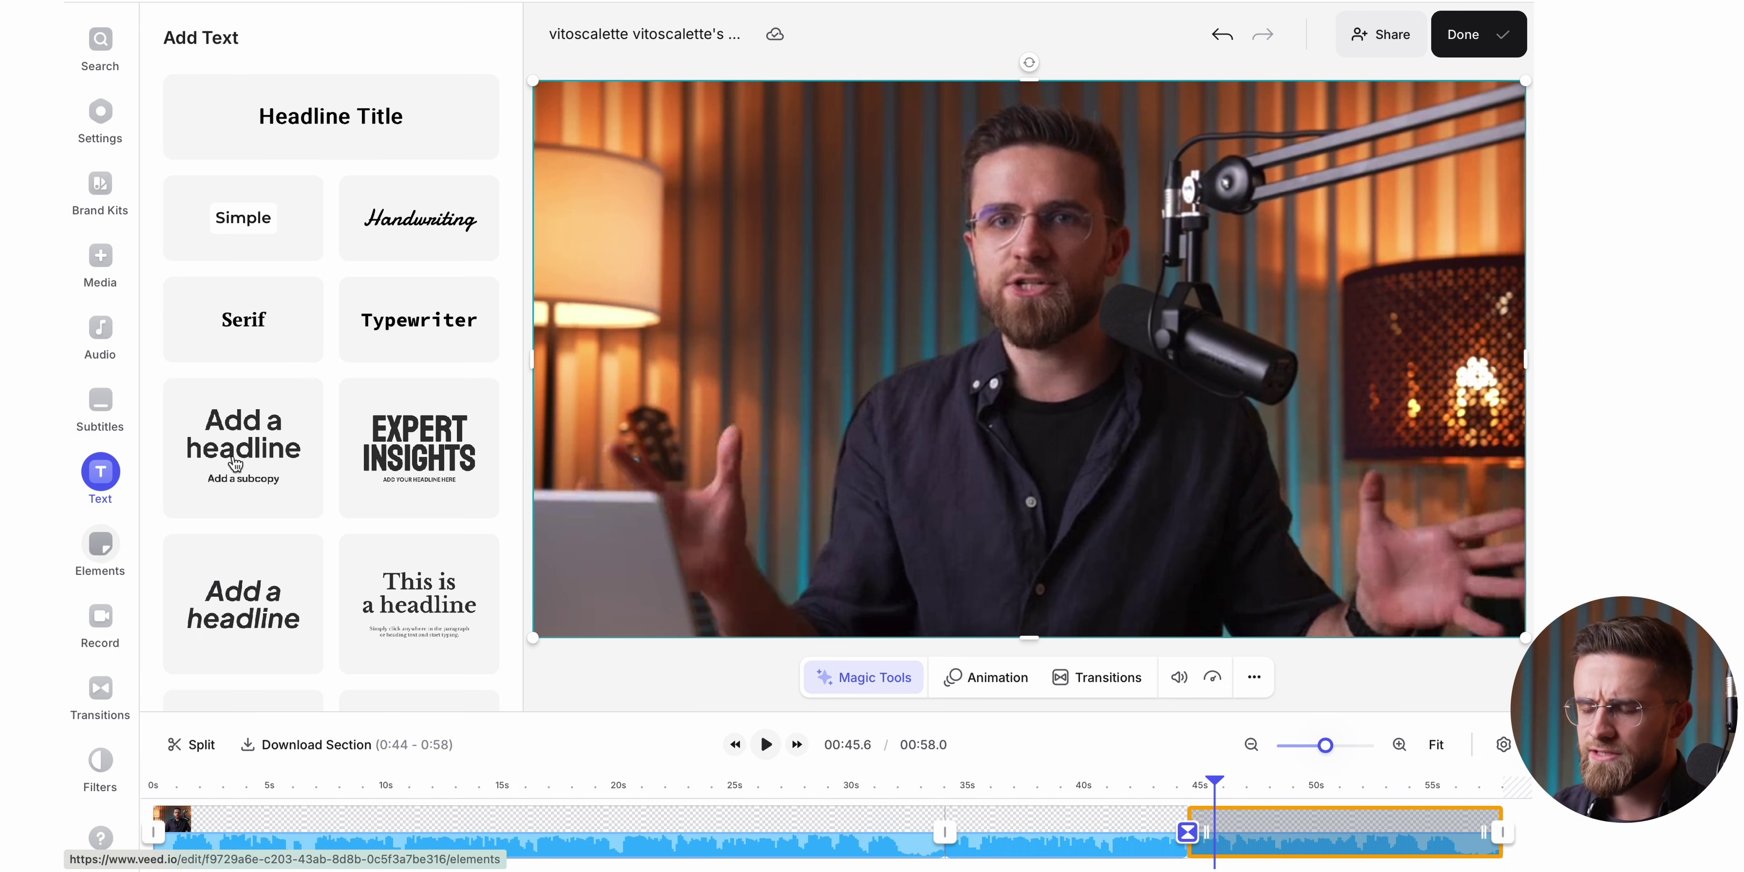
click(101, 543)
scroll(301, 436, down, 15)
scroll(301, 437, down, 15)
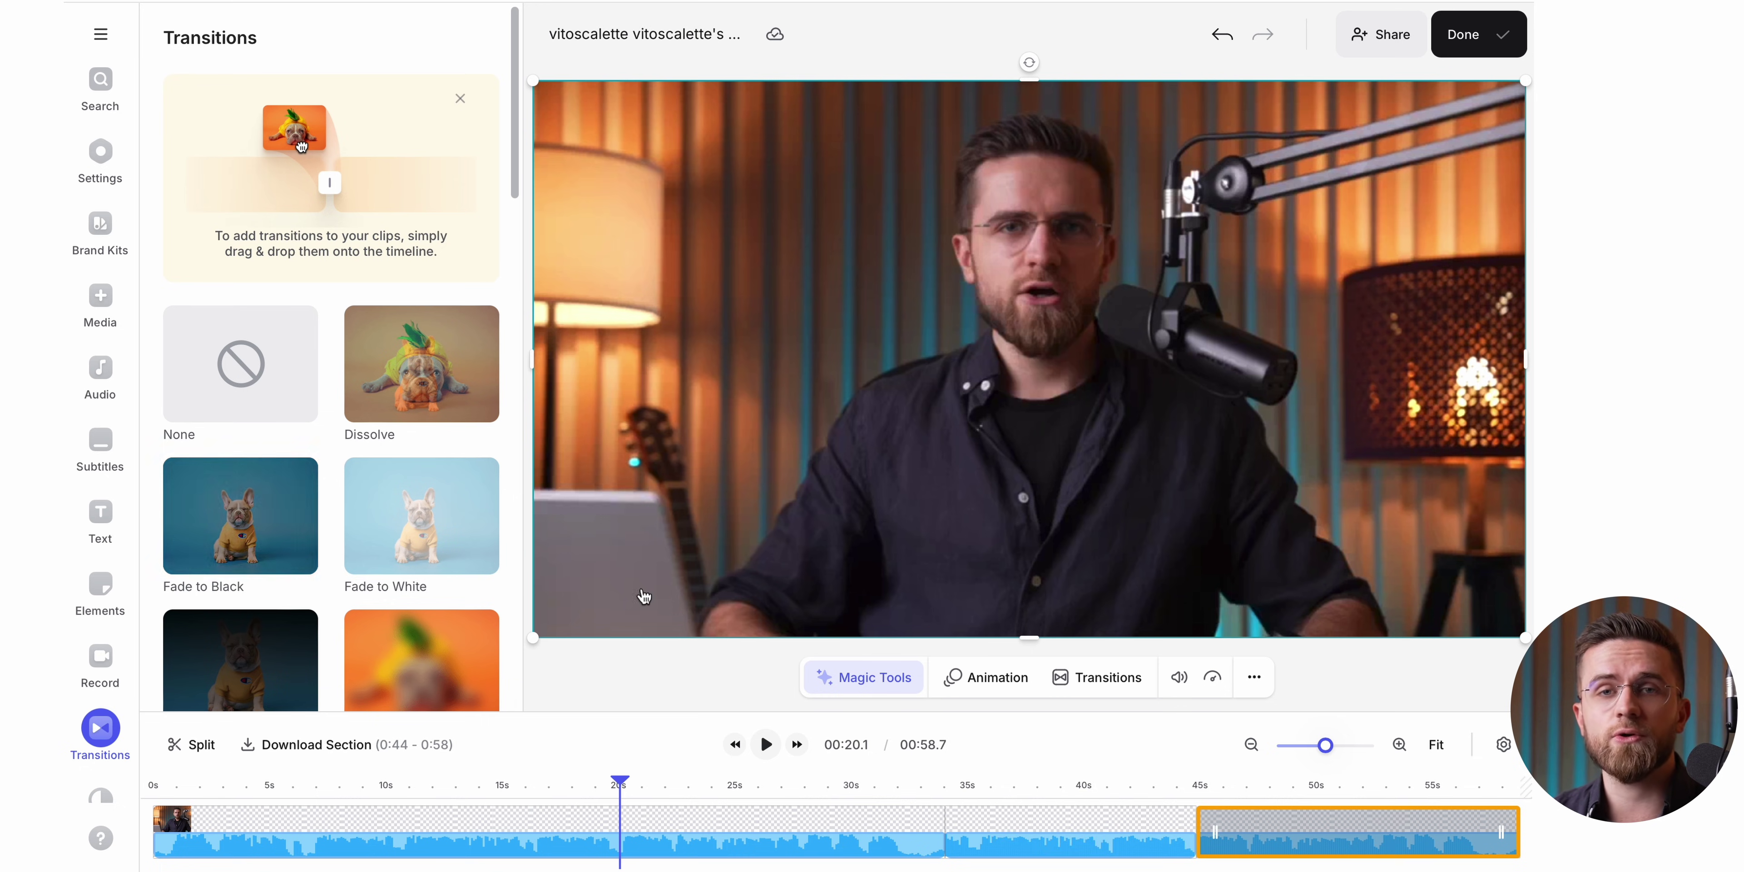
drag(240, 515, 1212, 839)
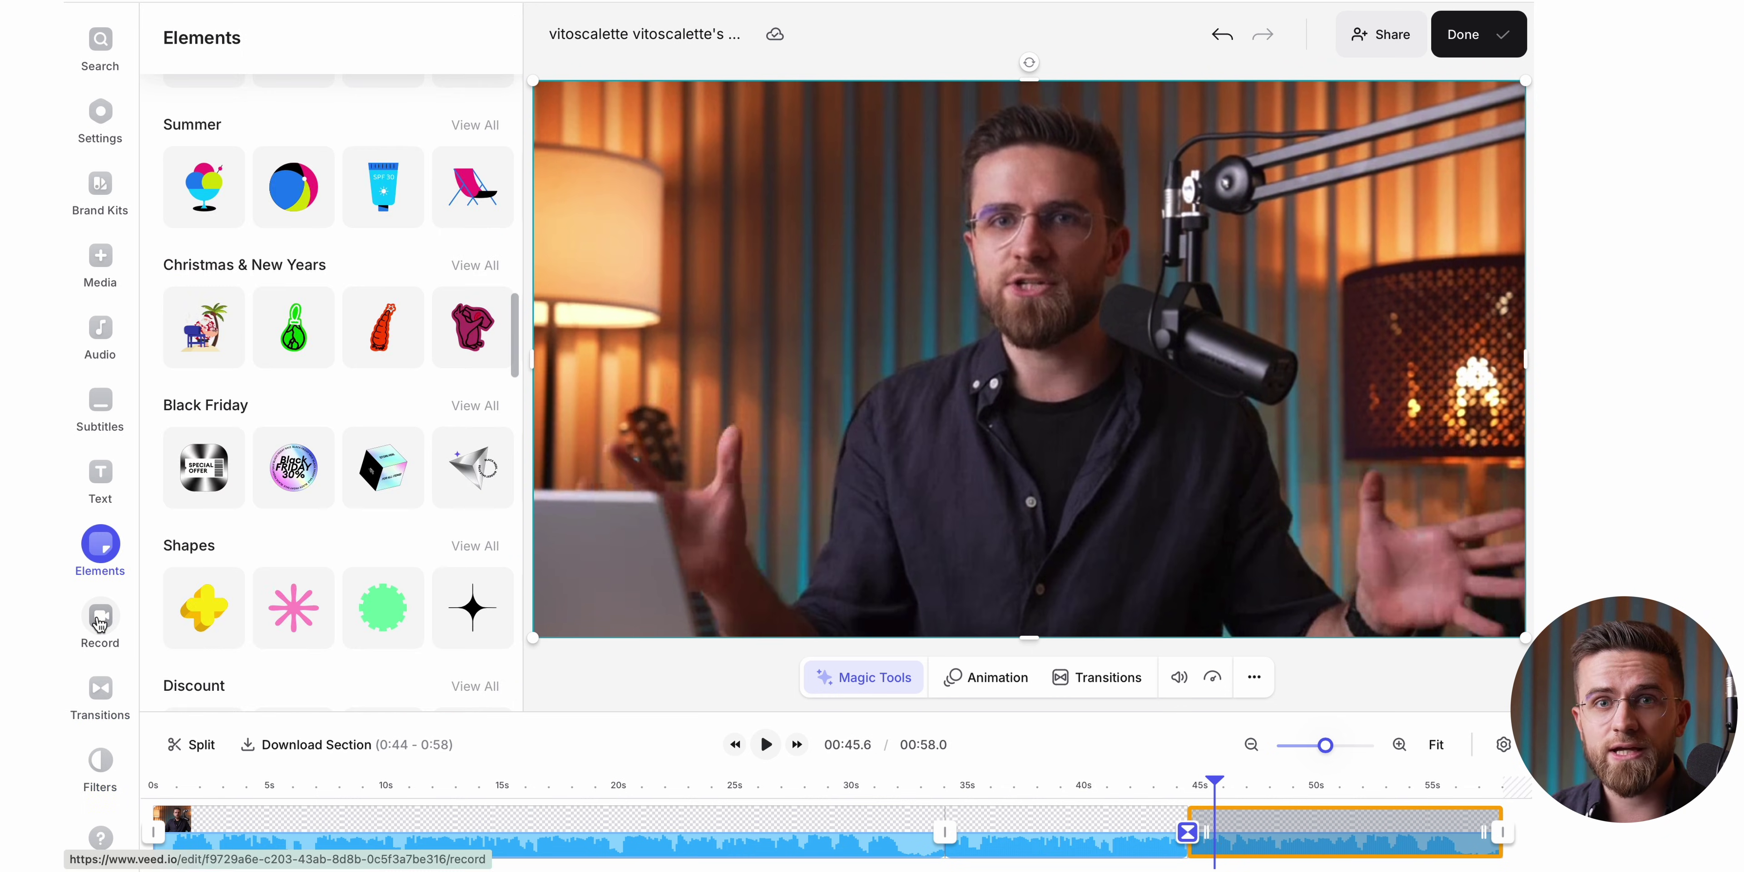
click(100, 619)
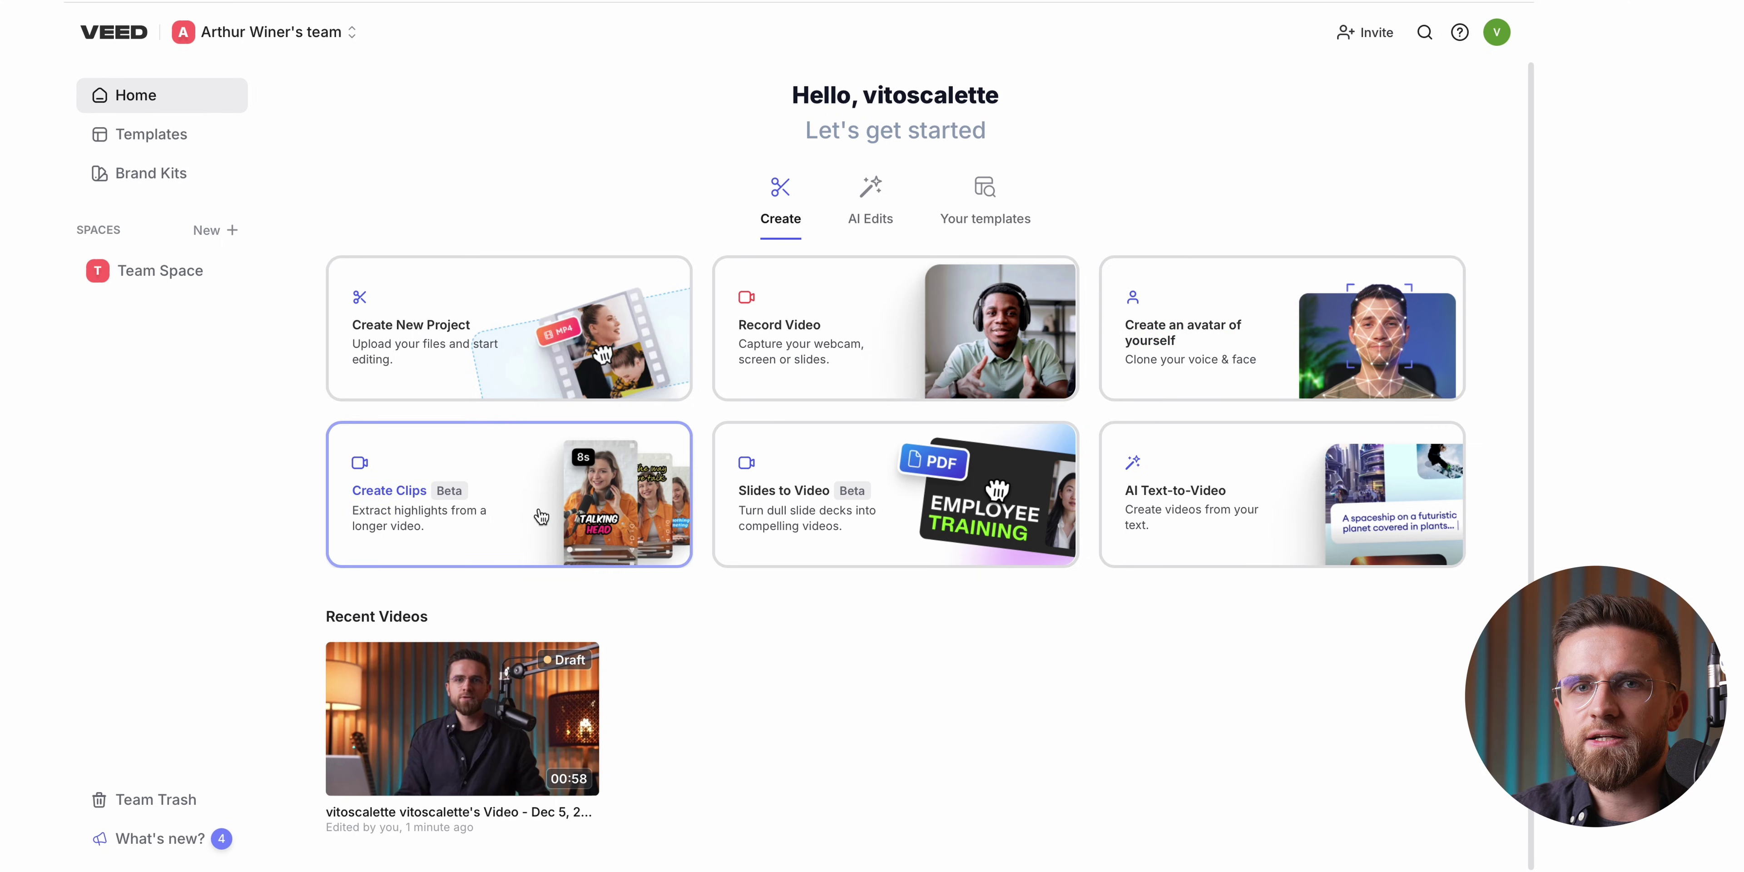
Visit the video recorder, return to the home page, and bring up the Create AI Clips tool
click(521, 512)
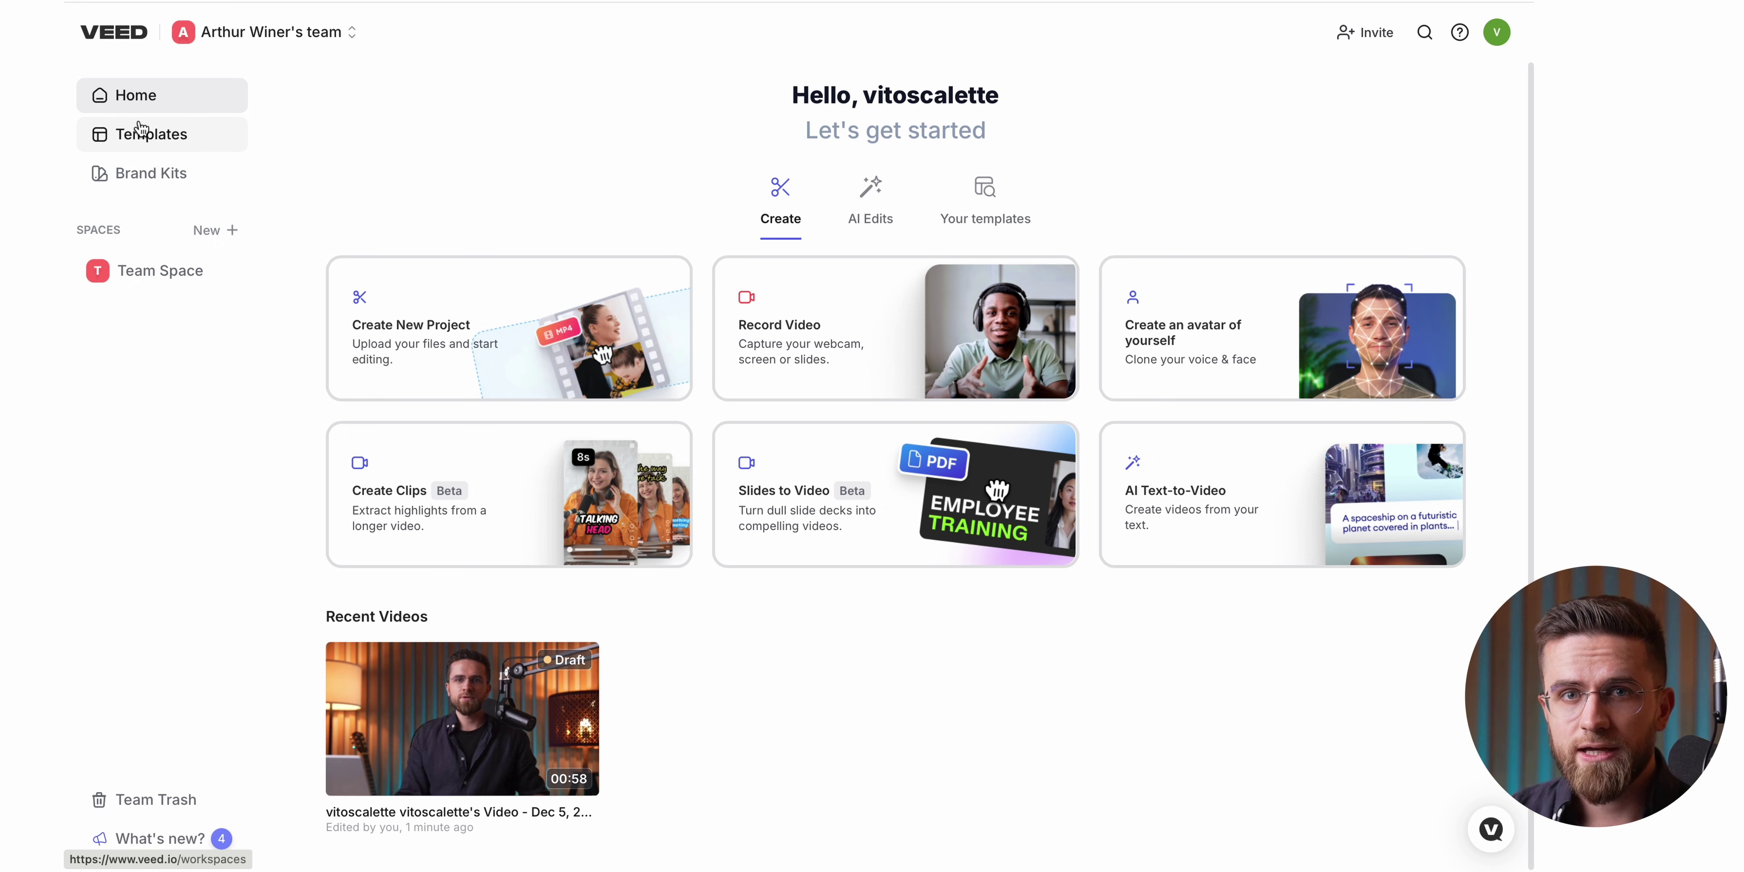
click(850, 373)
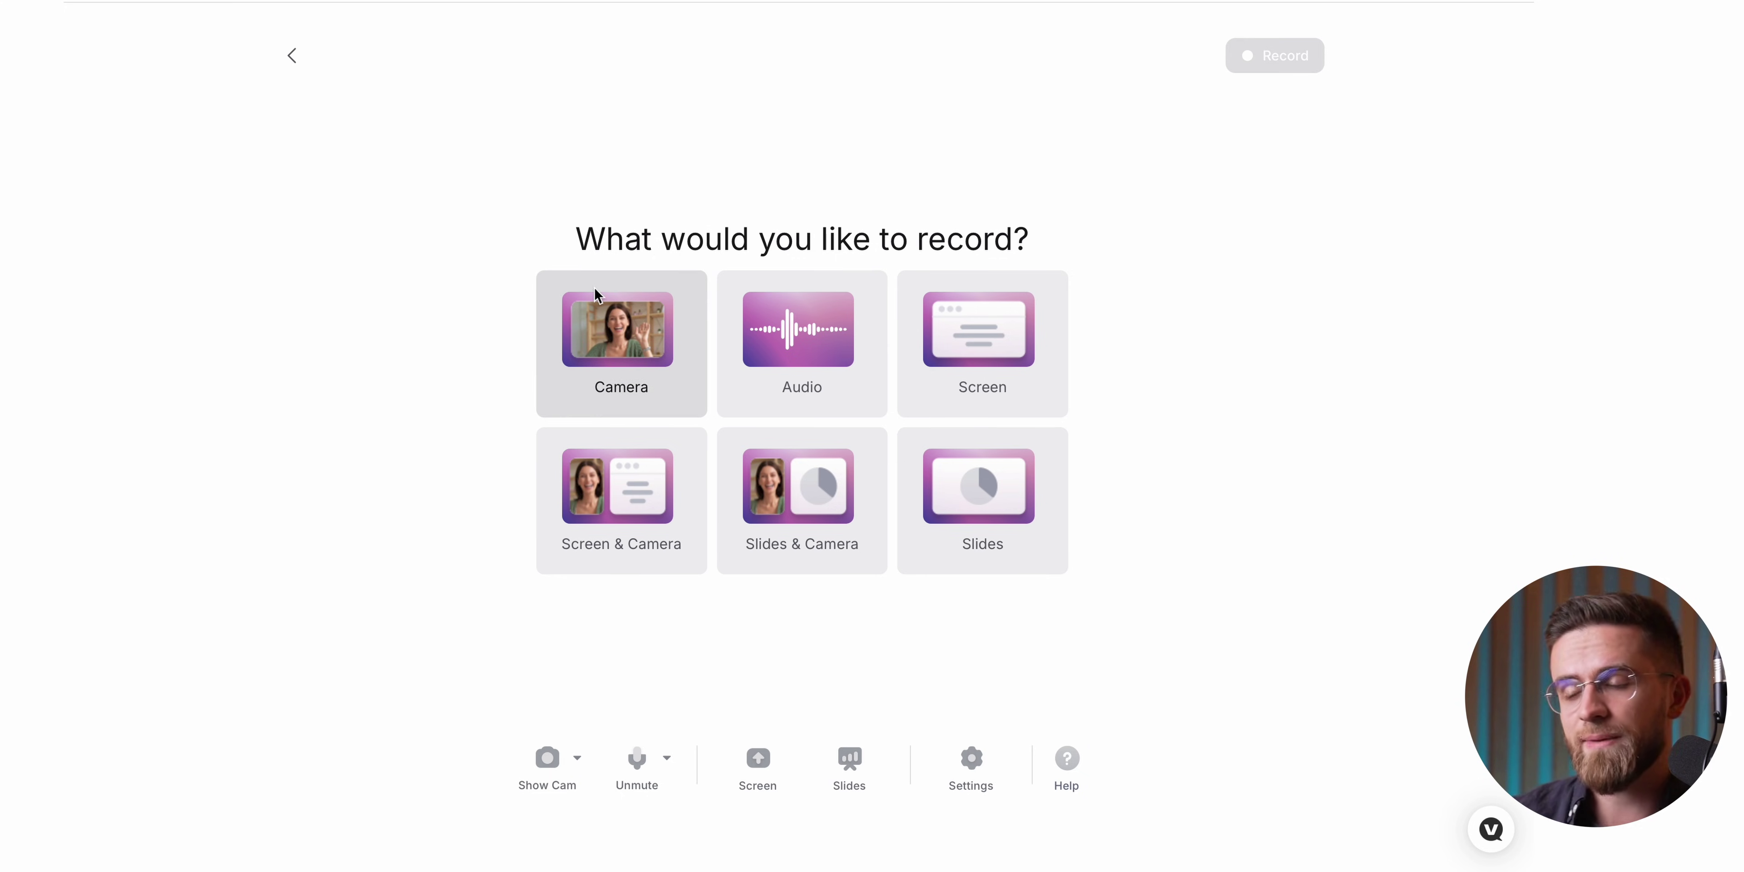
click(292, 56)
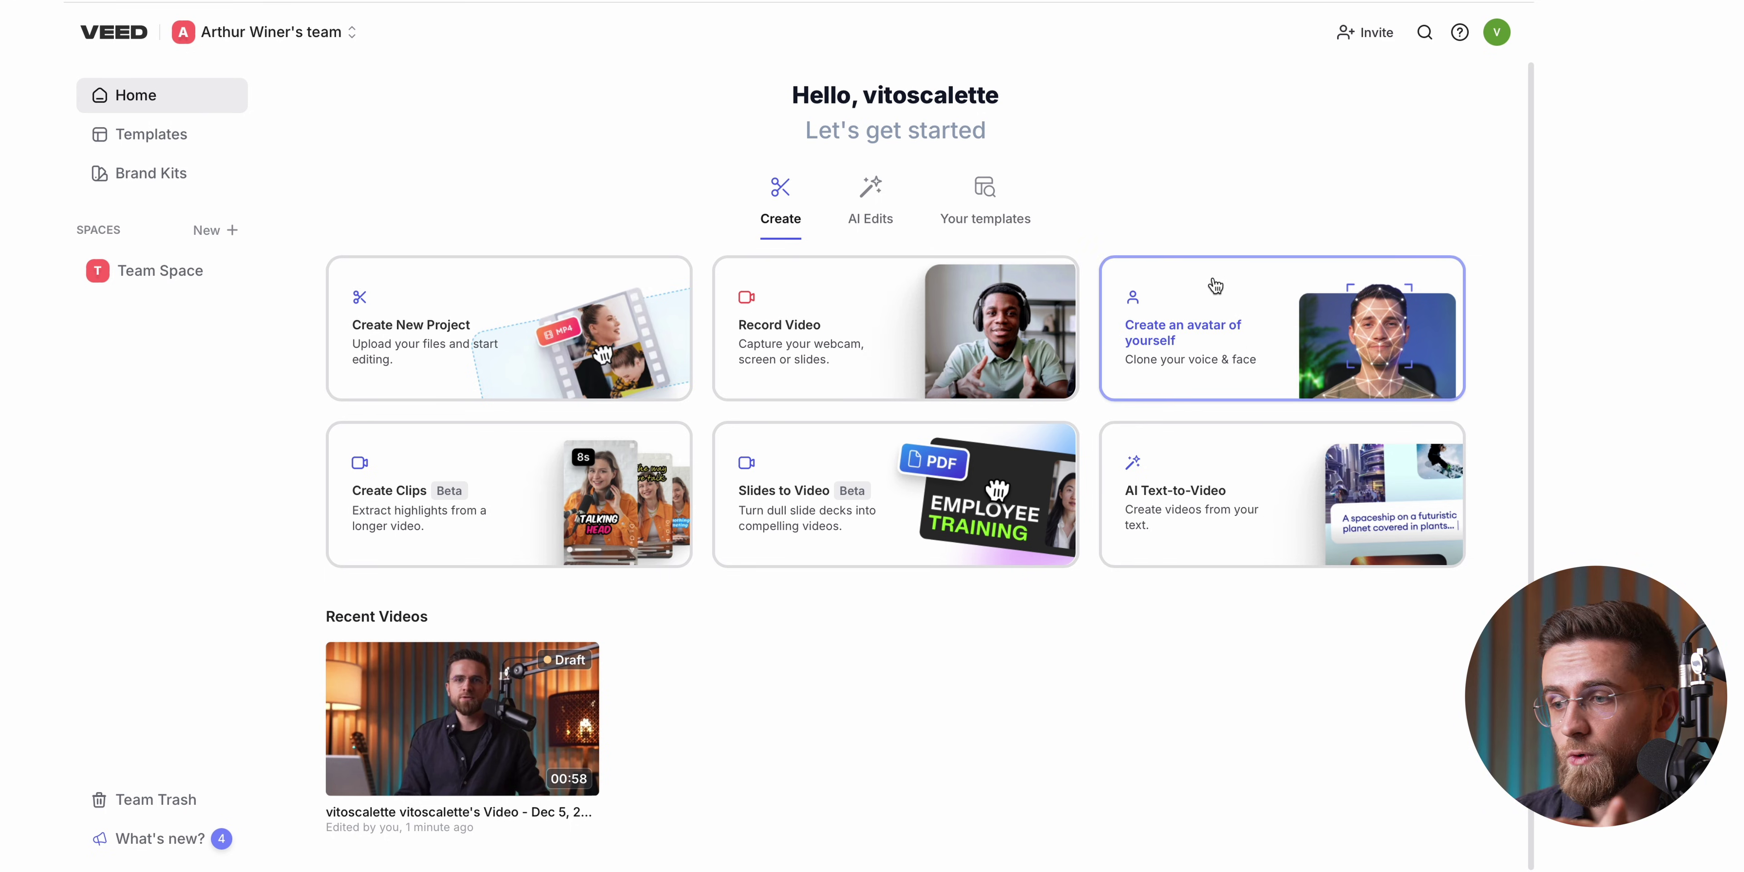
click(522, 512)
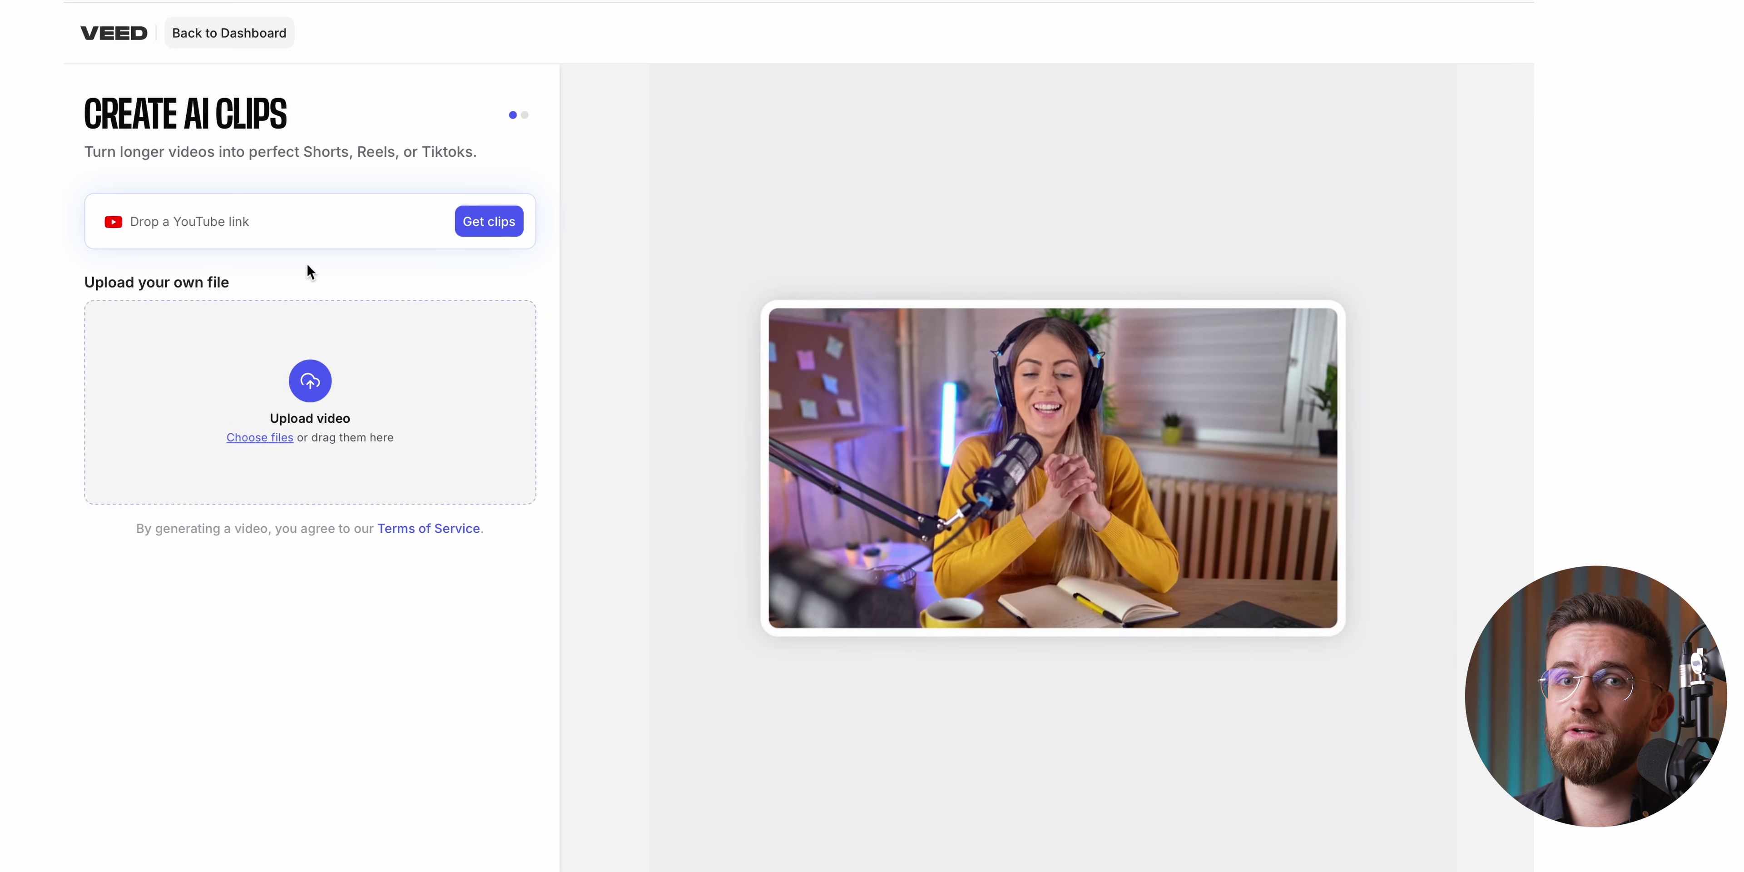
Copy the MacBook CPU video's link from YouTube Studio into VEED's YouTube link field and get clips
key(ctrl+Right)
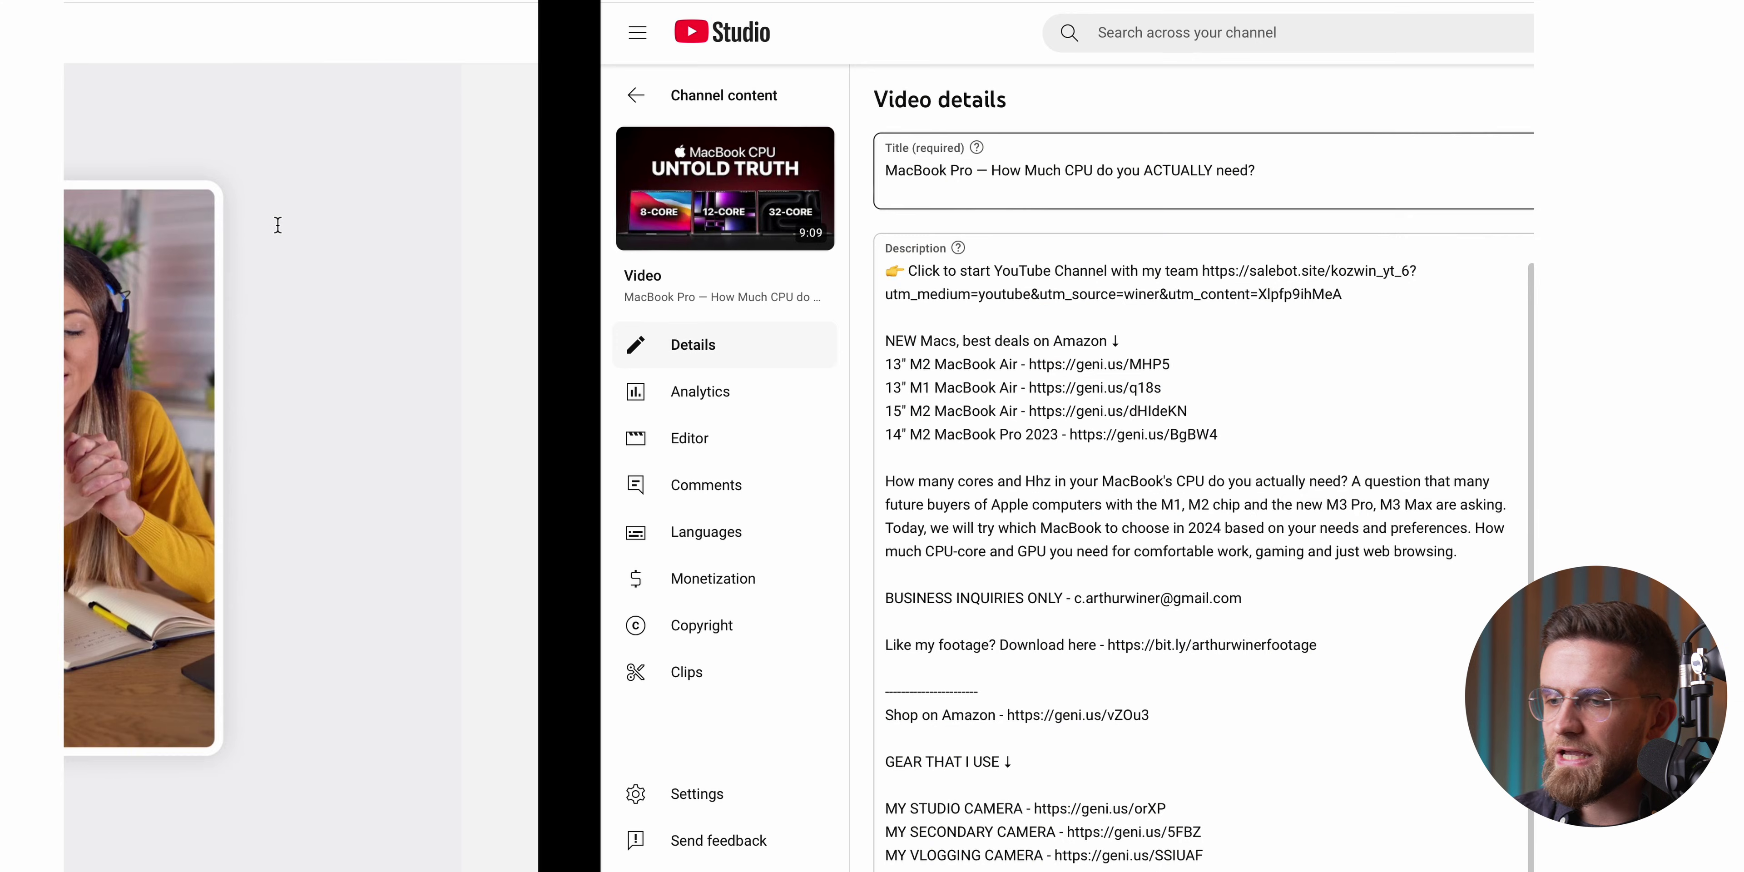
click(1348, 366)
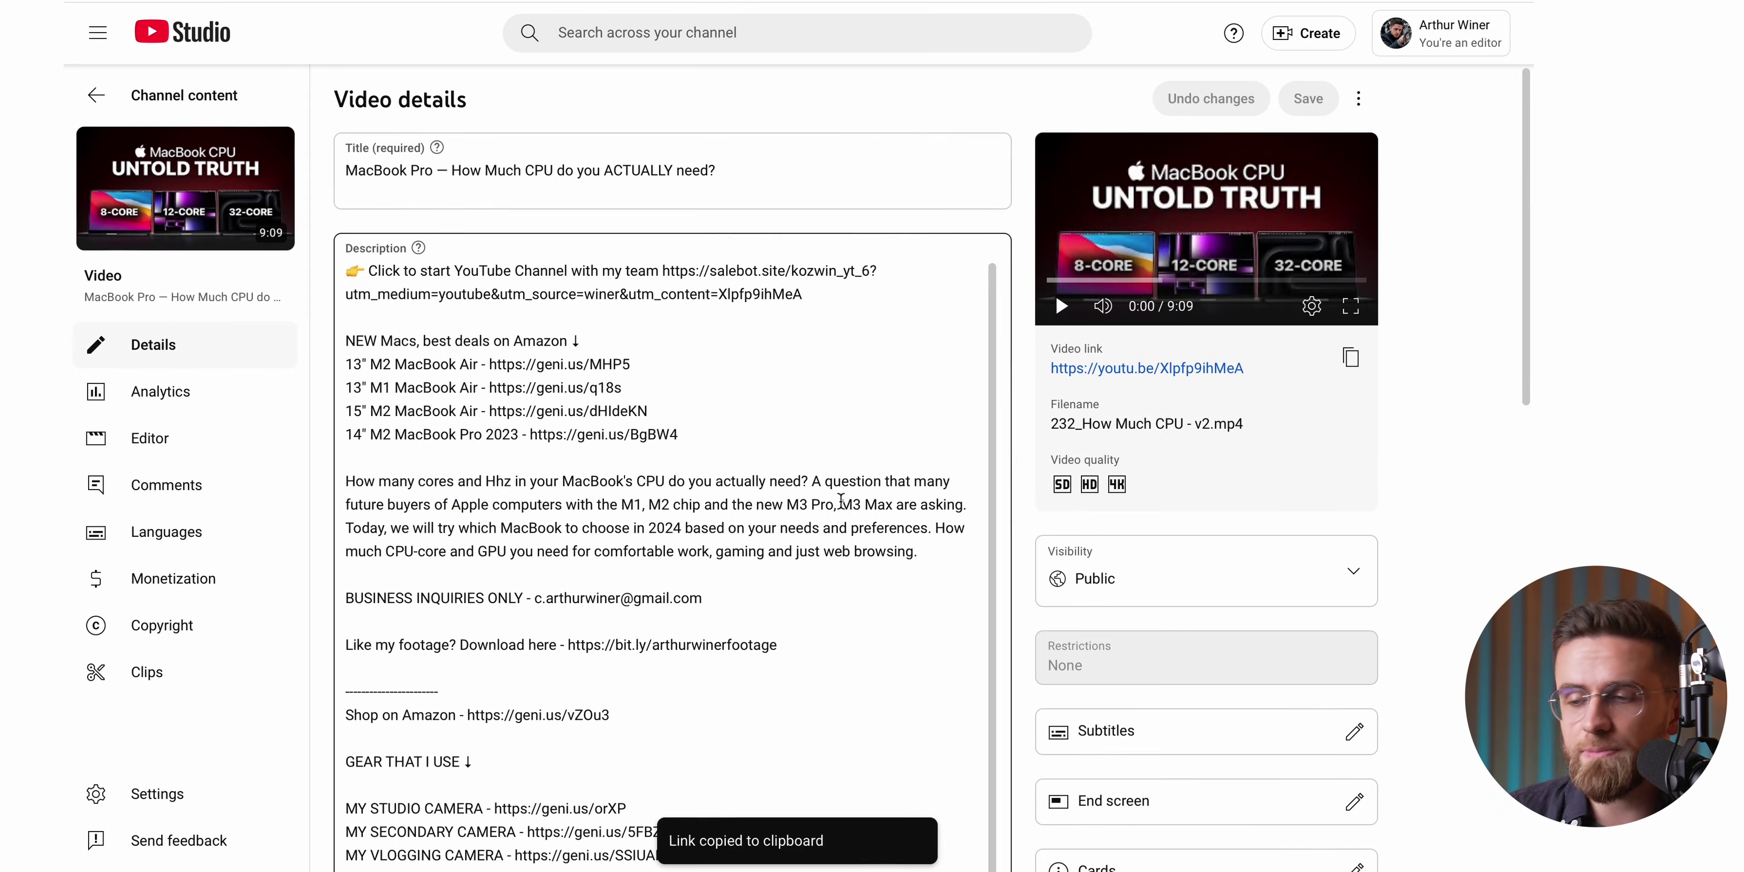
key(ctrl+Left)
click(244, 224)
key(ctrl+v)
click(486, 229)
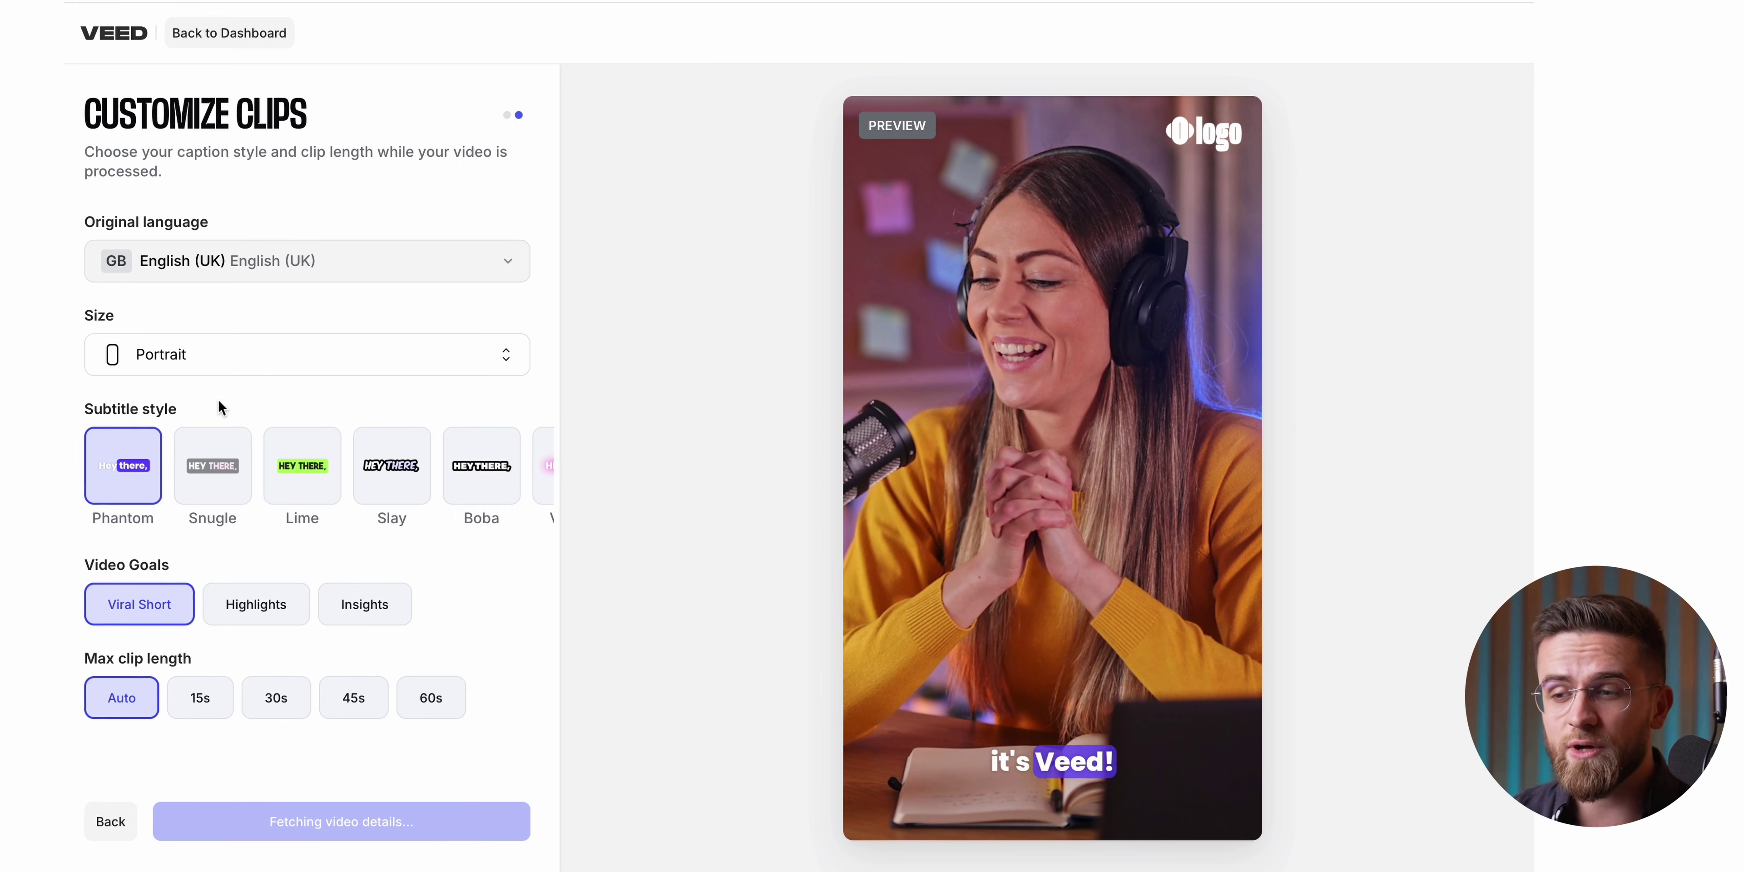
Choose Lime captions, a Highlights goal and 45s maximum clip length, then paste the YouTube link
click(214, 478)
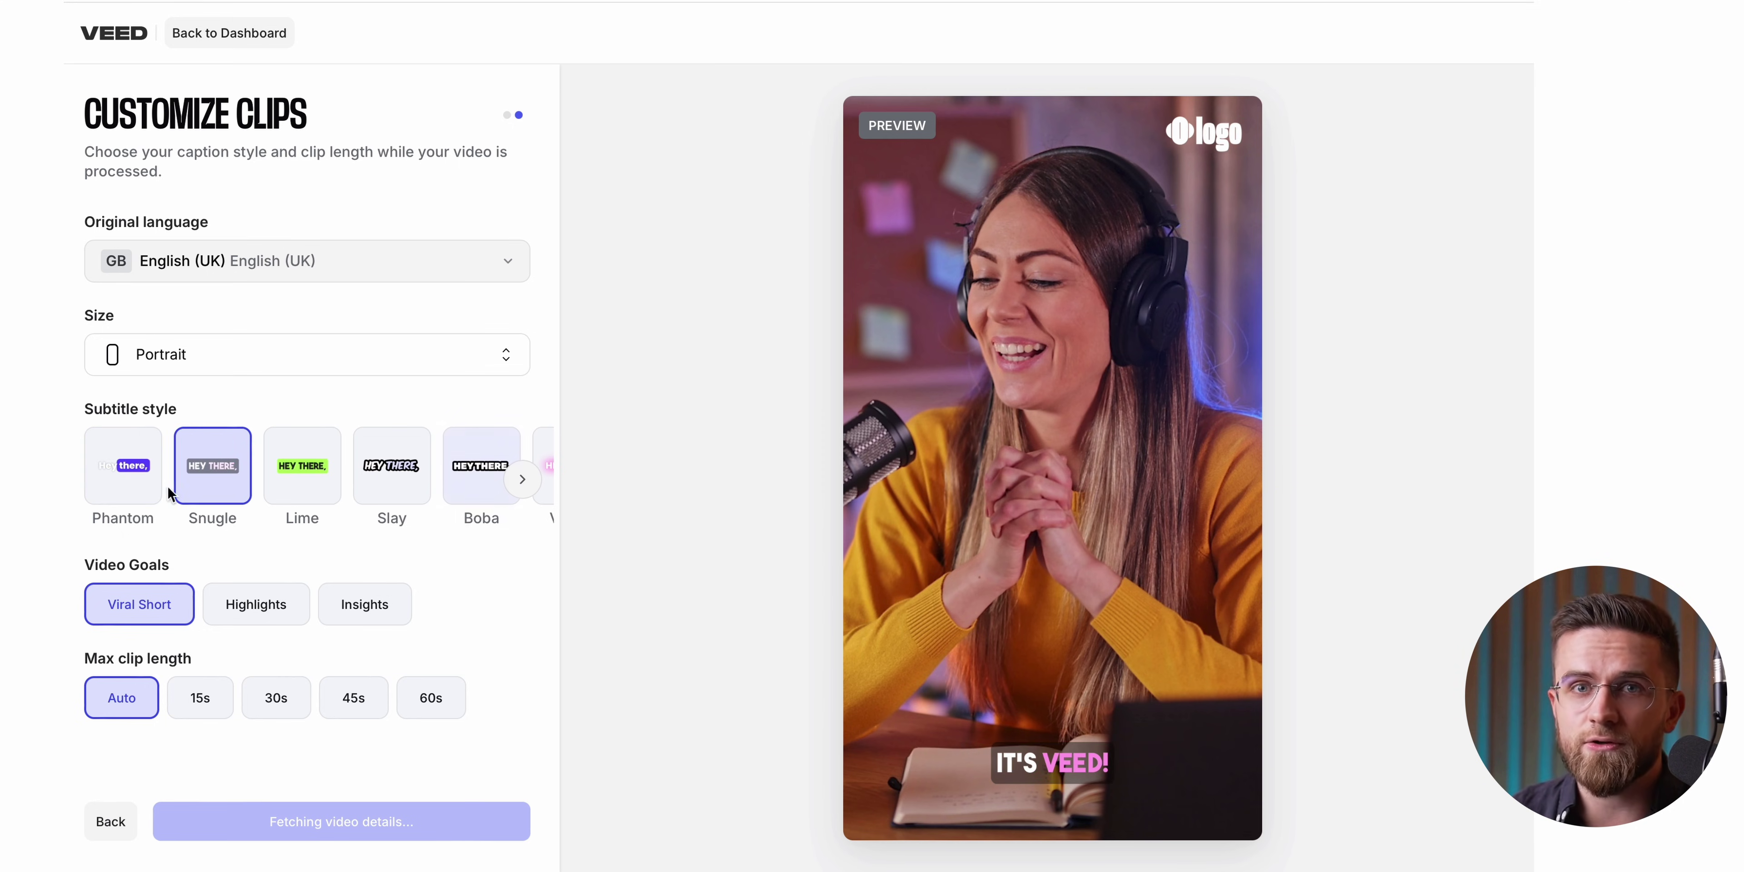
click(308, 486)
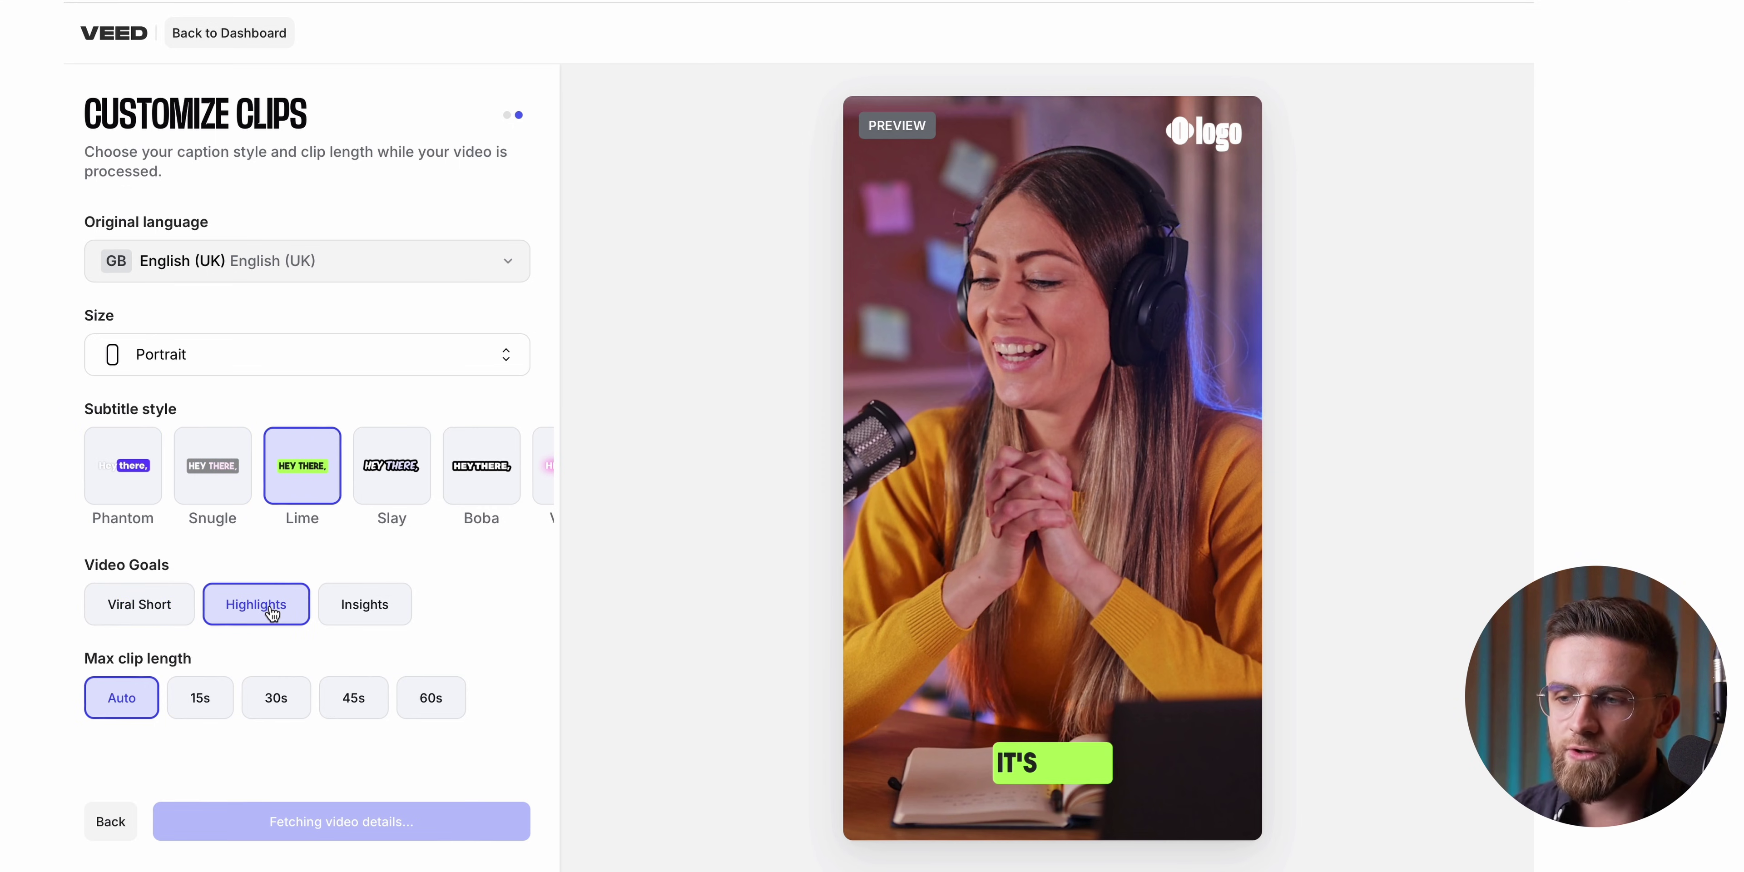
click(294, 617)
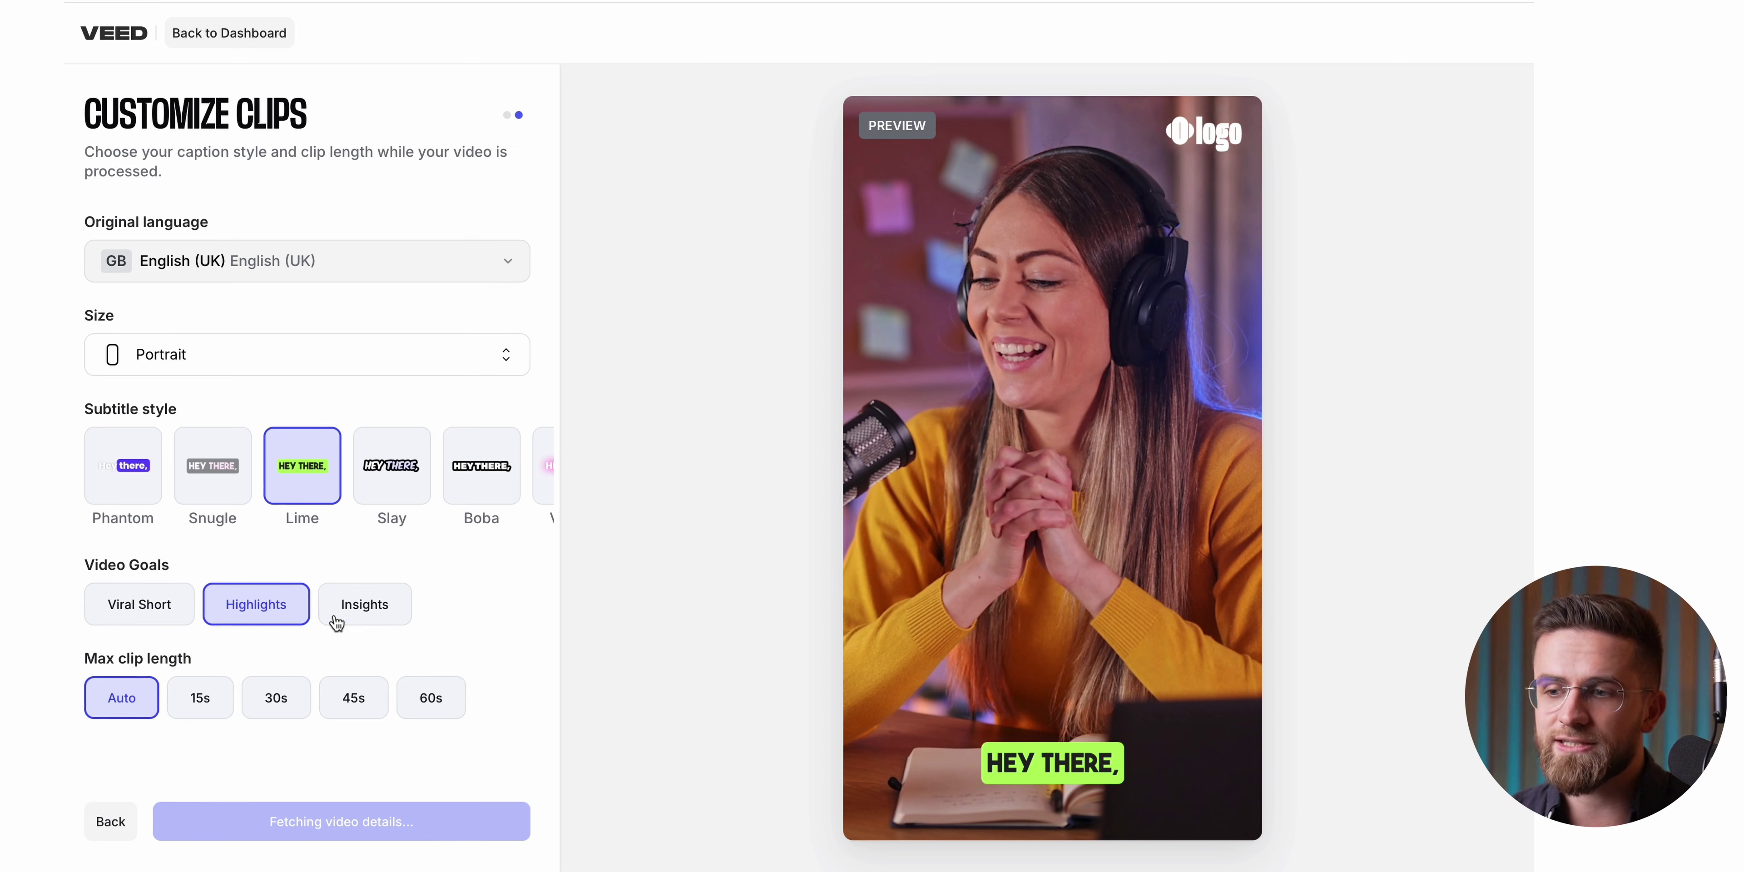
click(378, 705)
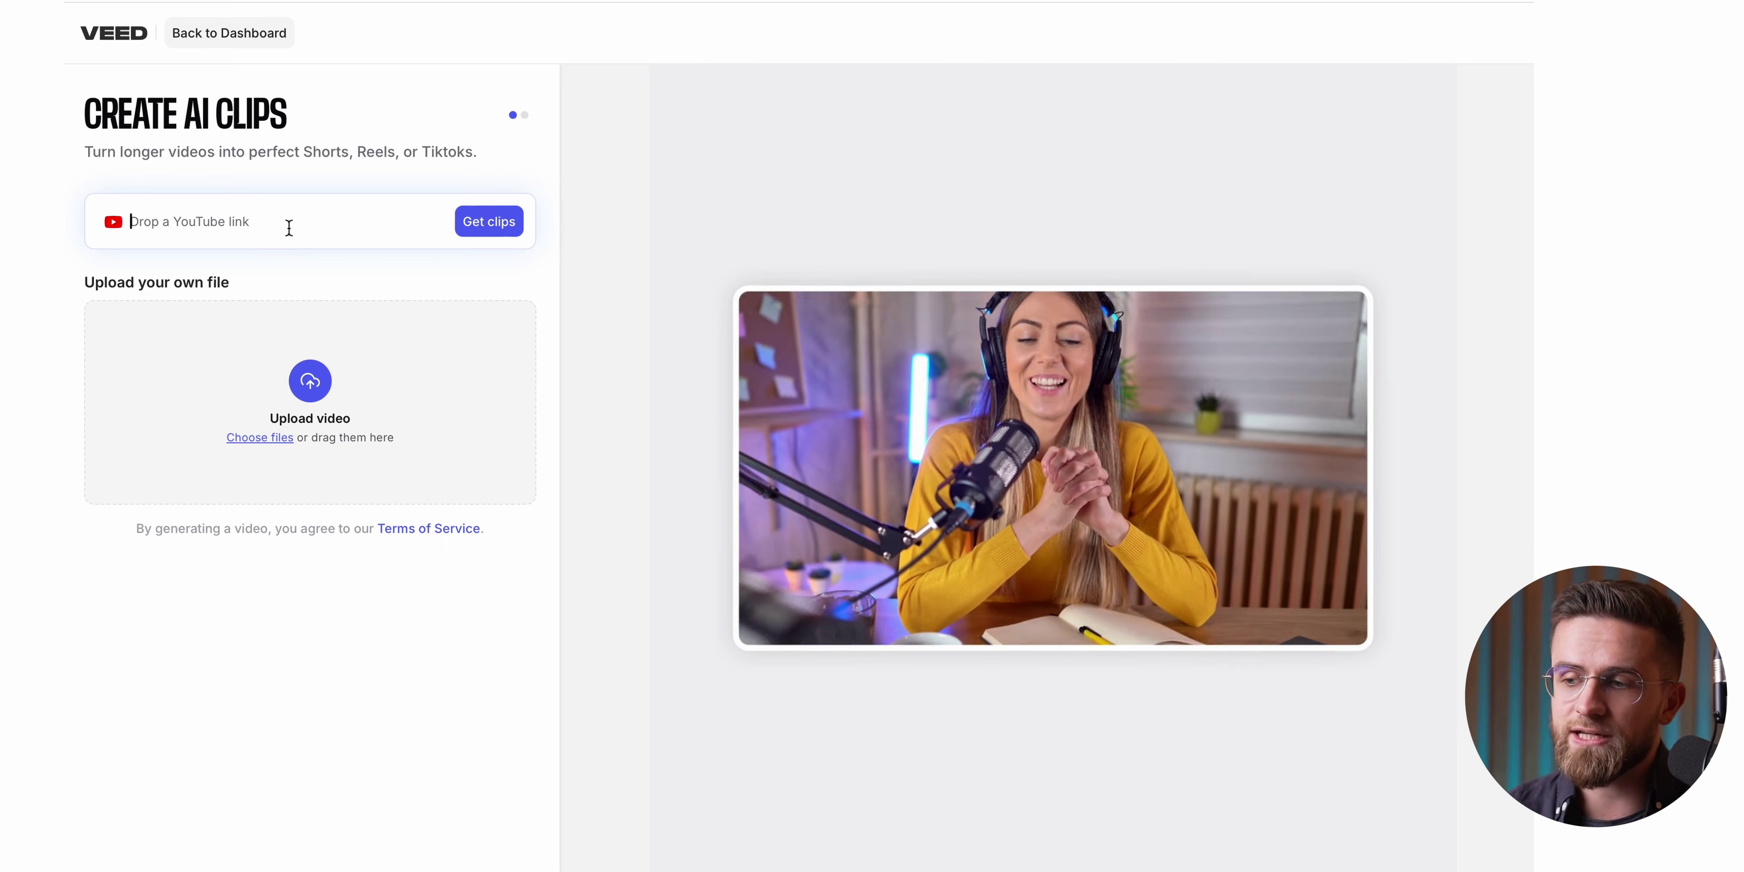
key(ctrl+v)
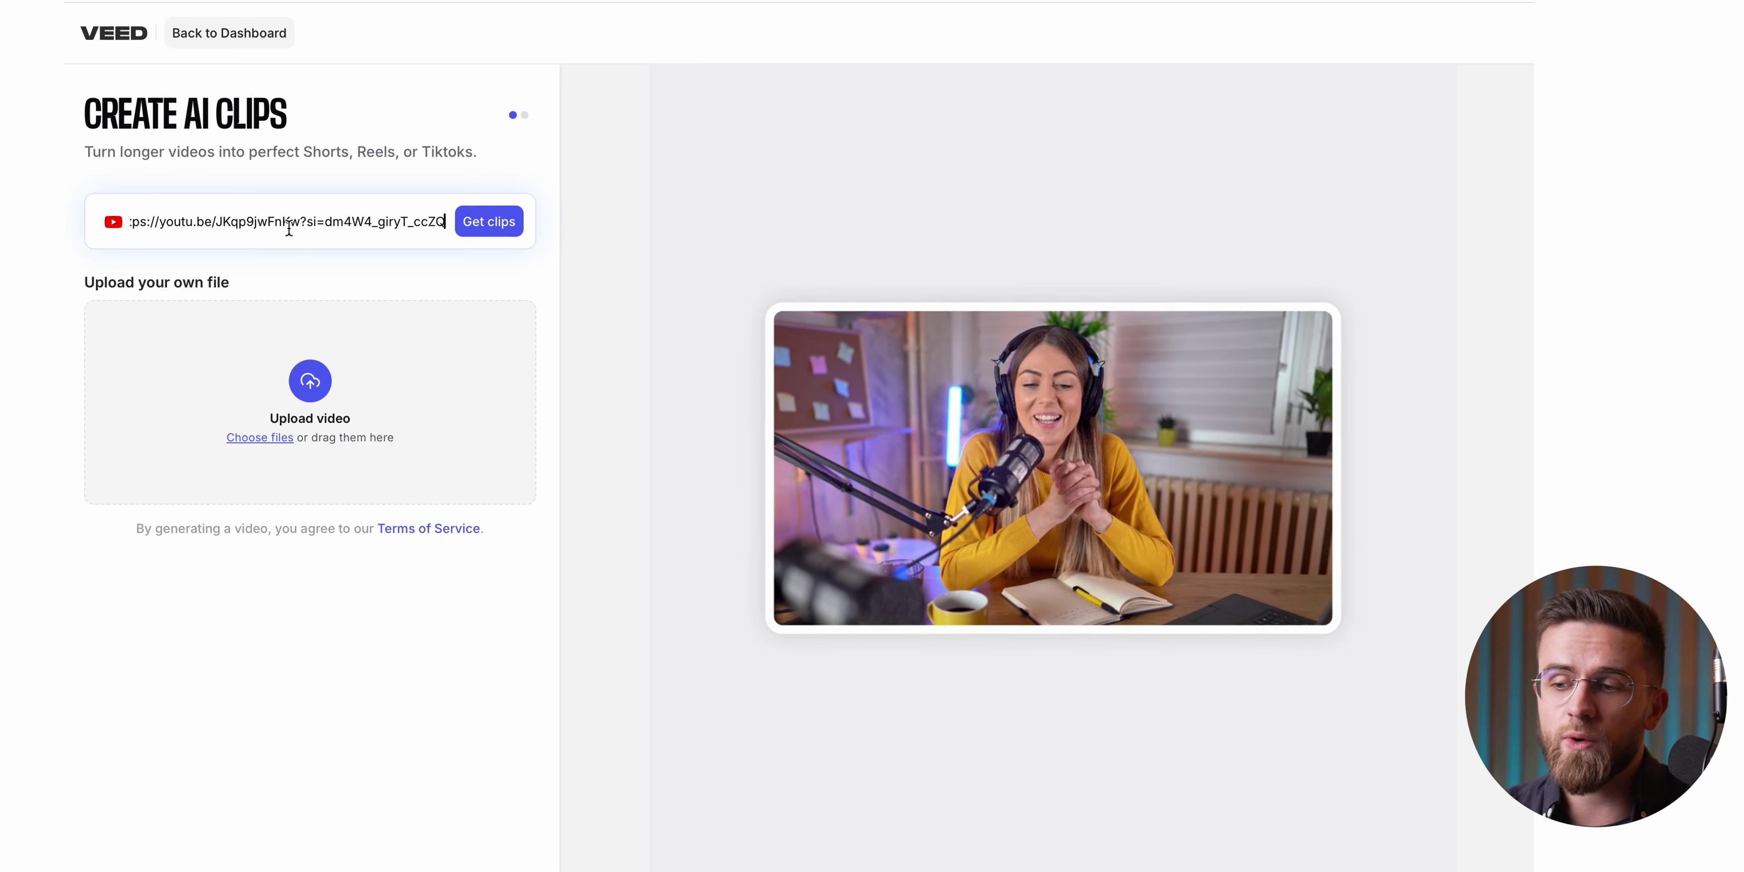
Generate clips from the MacBook Pro CPU video and scroll through the suggested clips
click(487, 223)
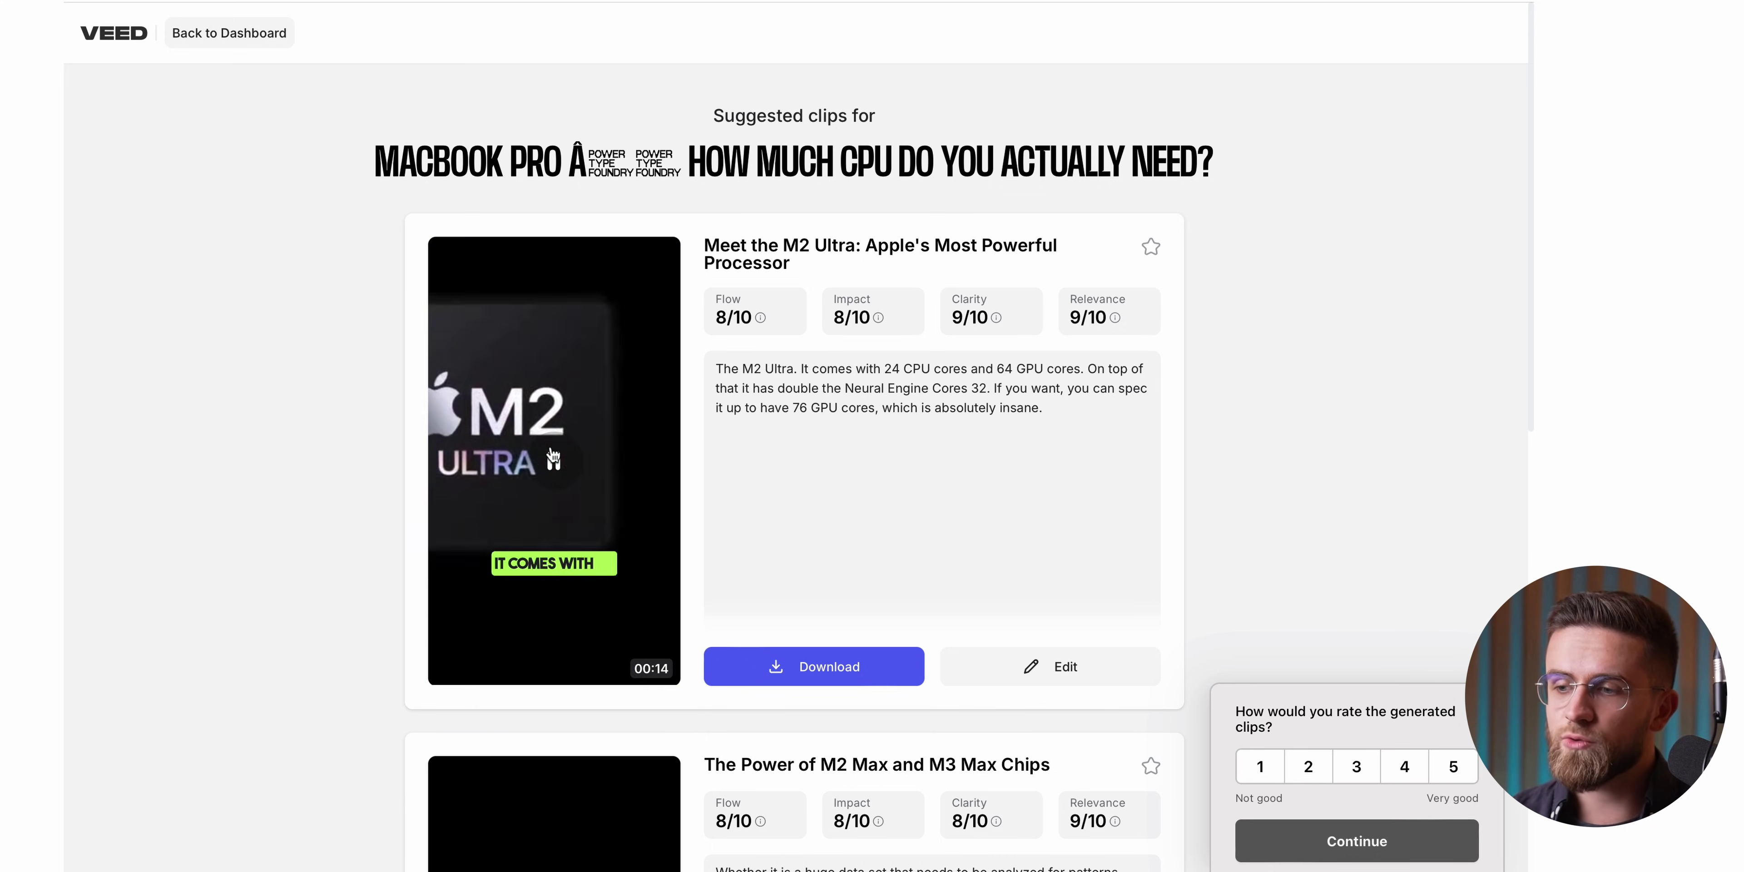
scroll(552, 461, down, 6)
scroll(552, 535, down, 6)
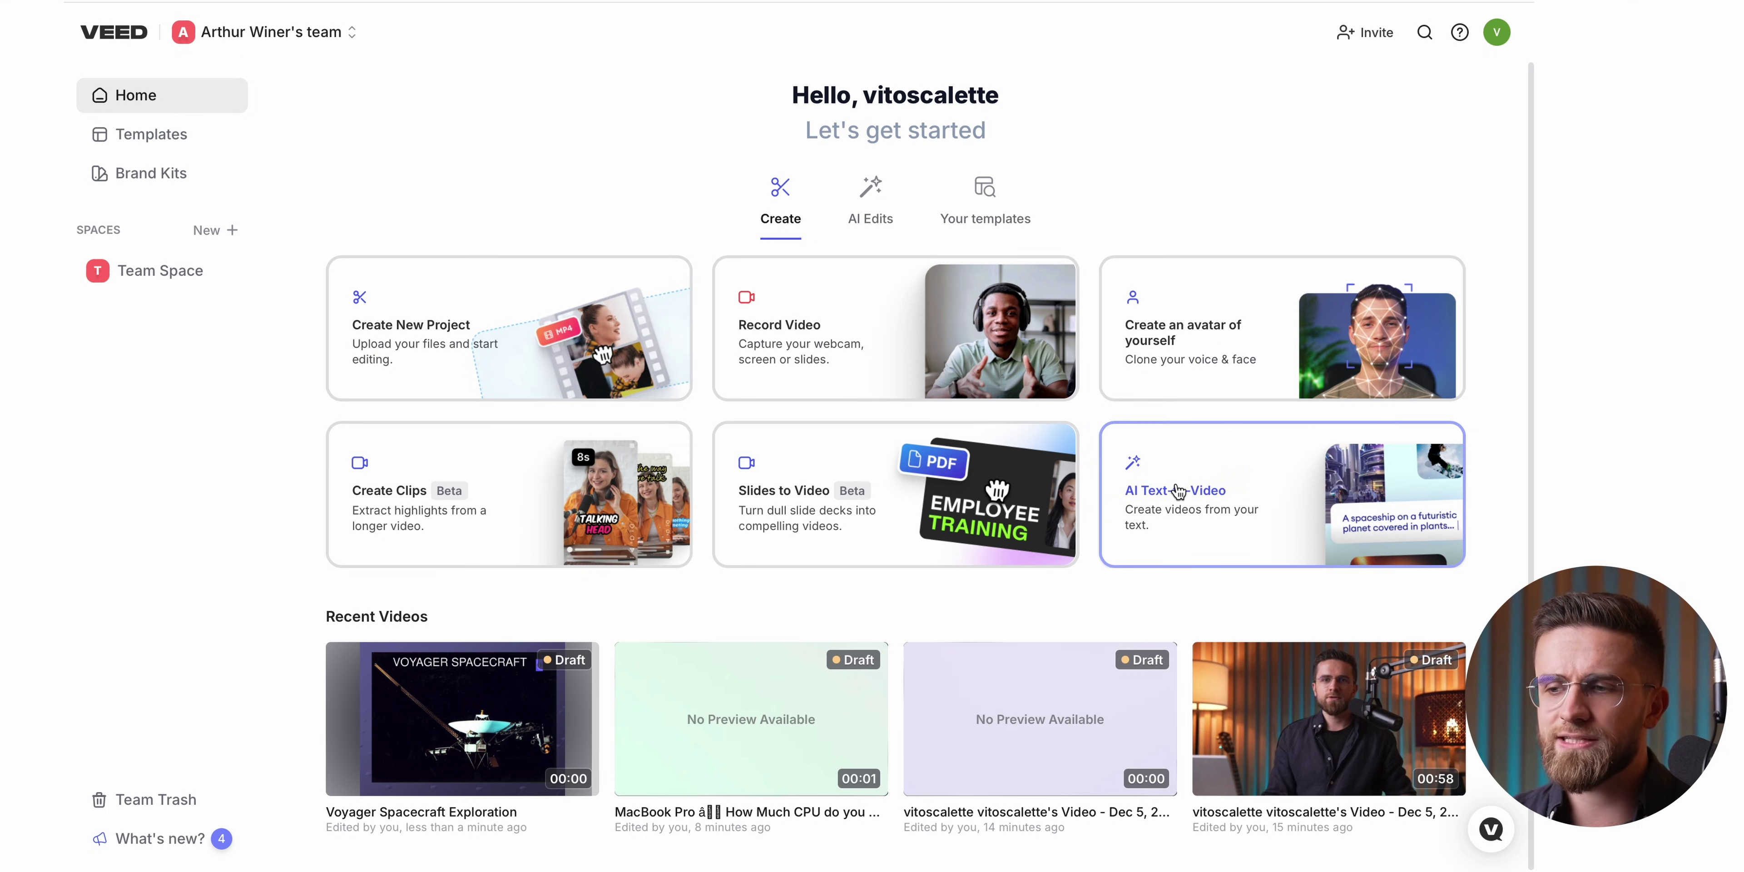
Start an AI text-to-video in the Social media category from the shark-being-cute prompt
click(1179, 490)
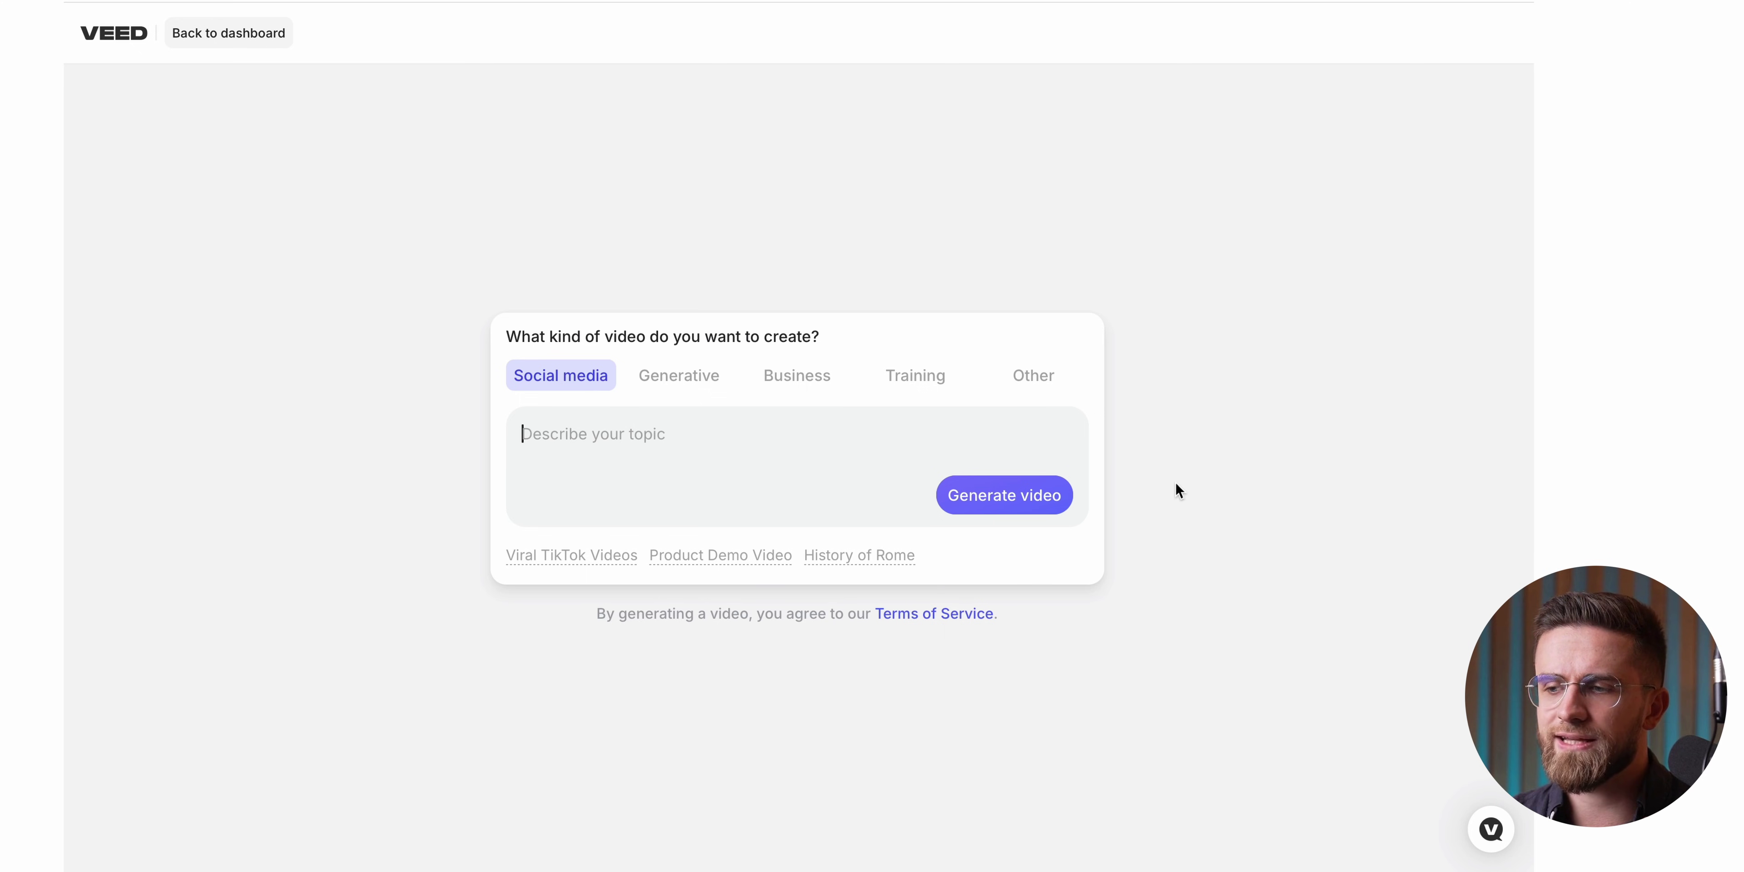
click(692, 384)
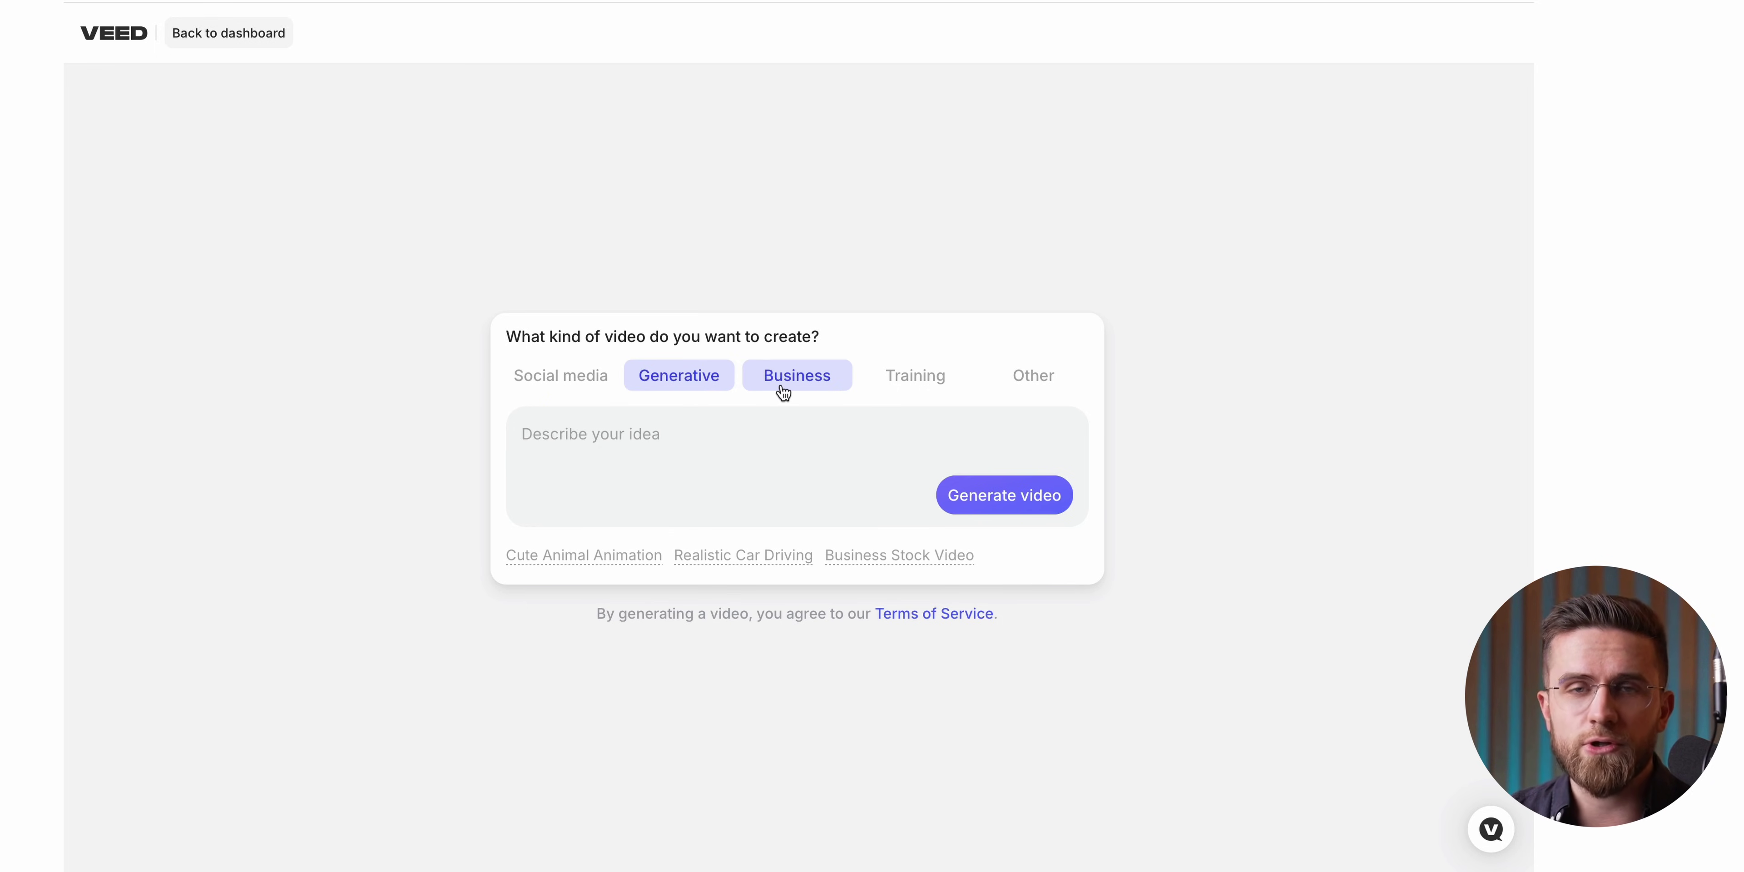
click(635, 468)
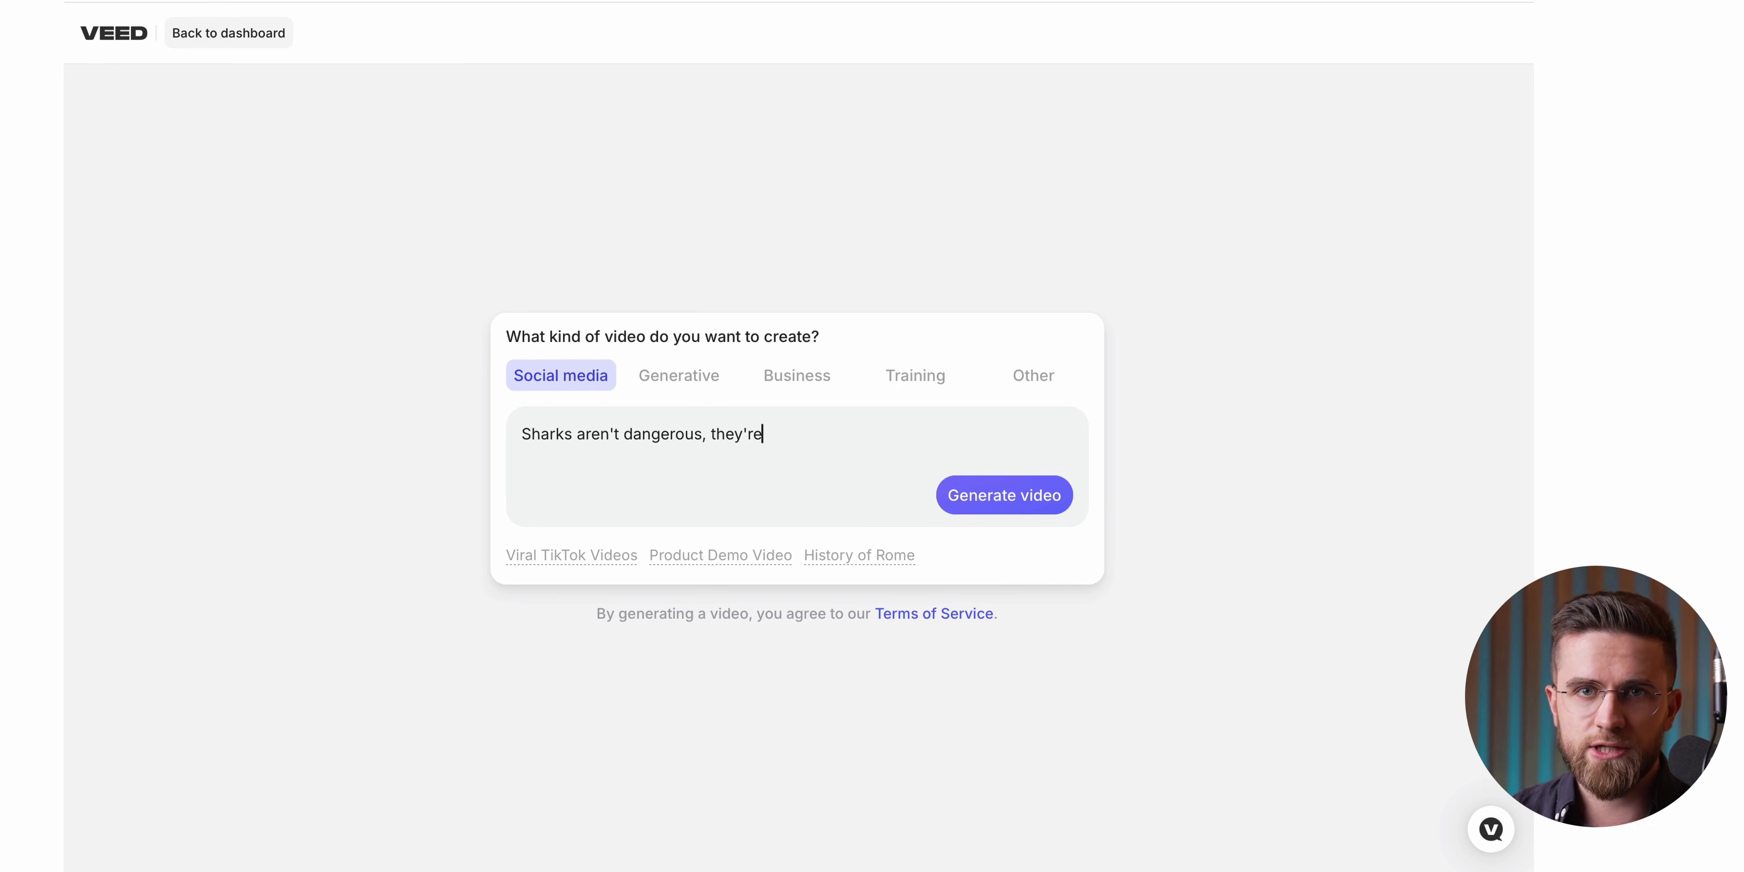
click(1054, 505)
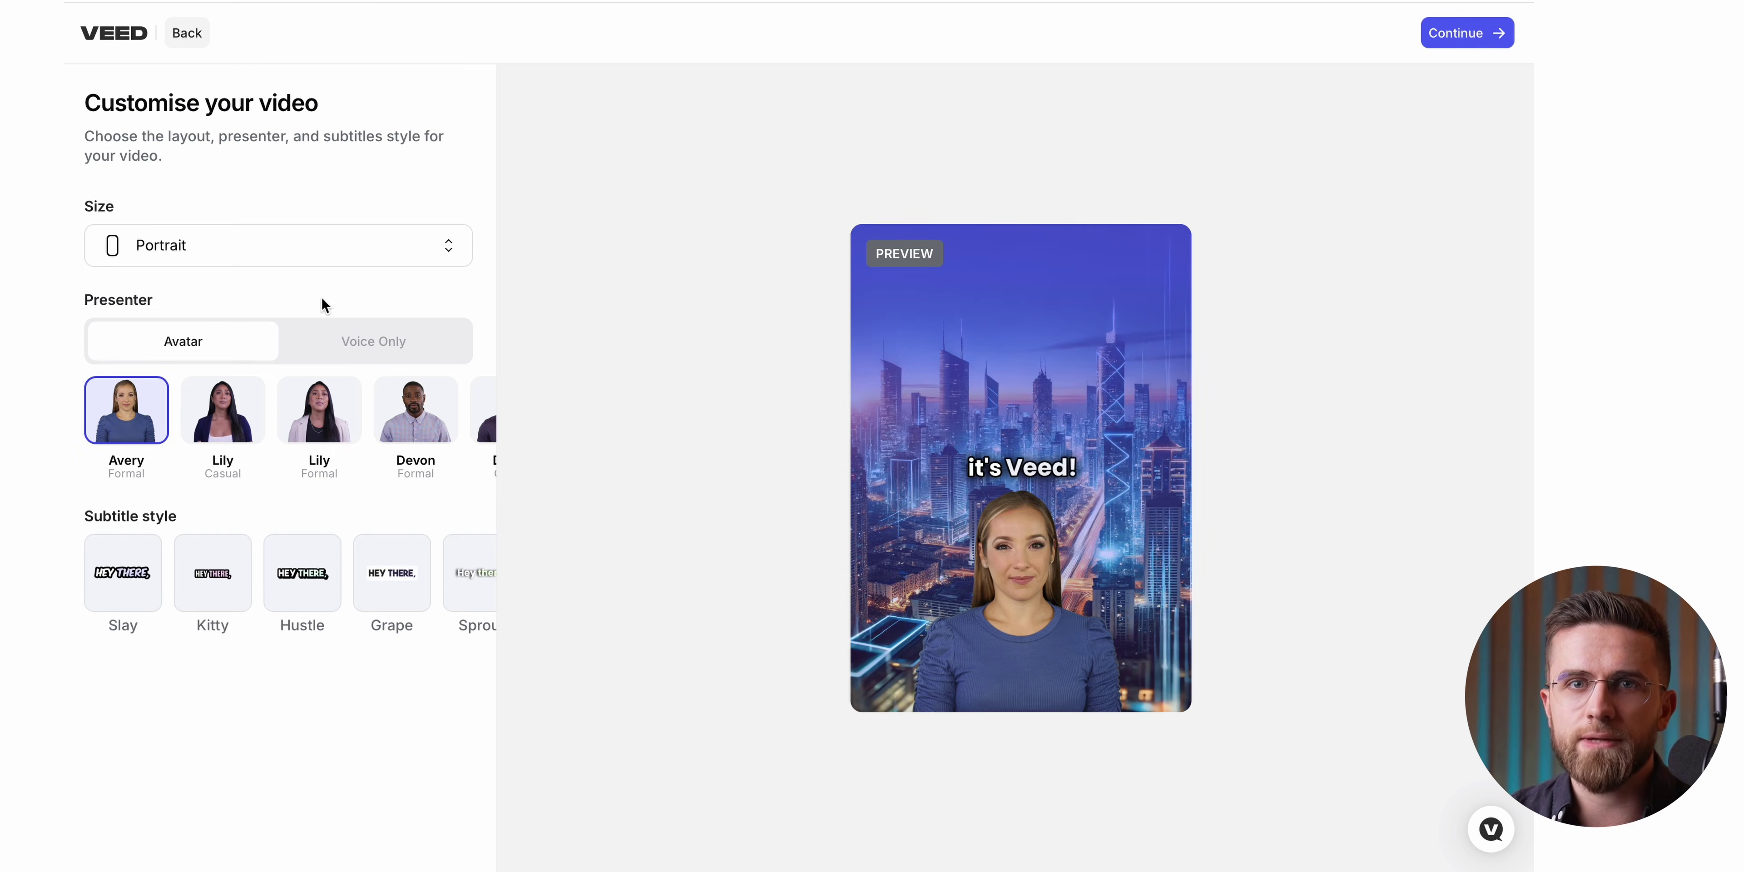
Choose Voice Only narration with Jenny, Slay subtitles and Portrait size, then continue to script review
click(317, 339)
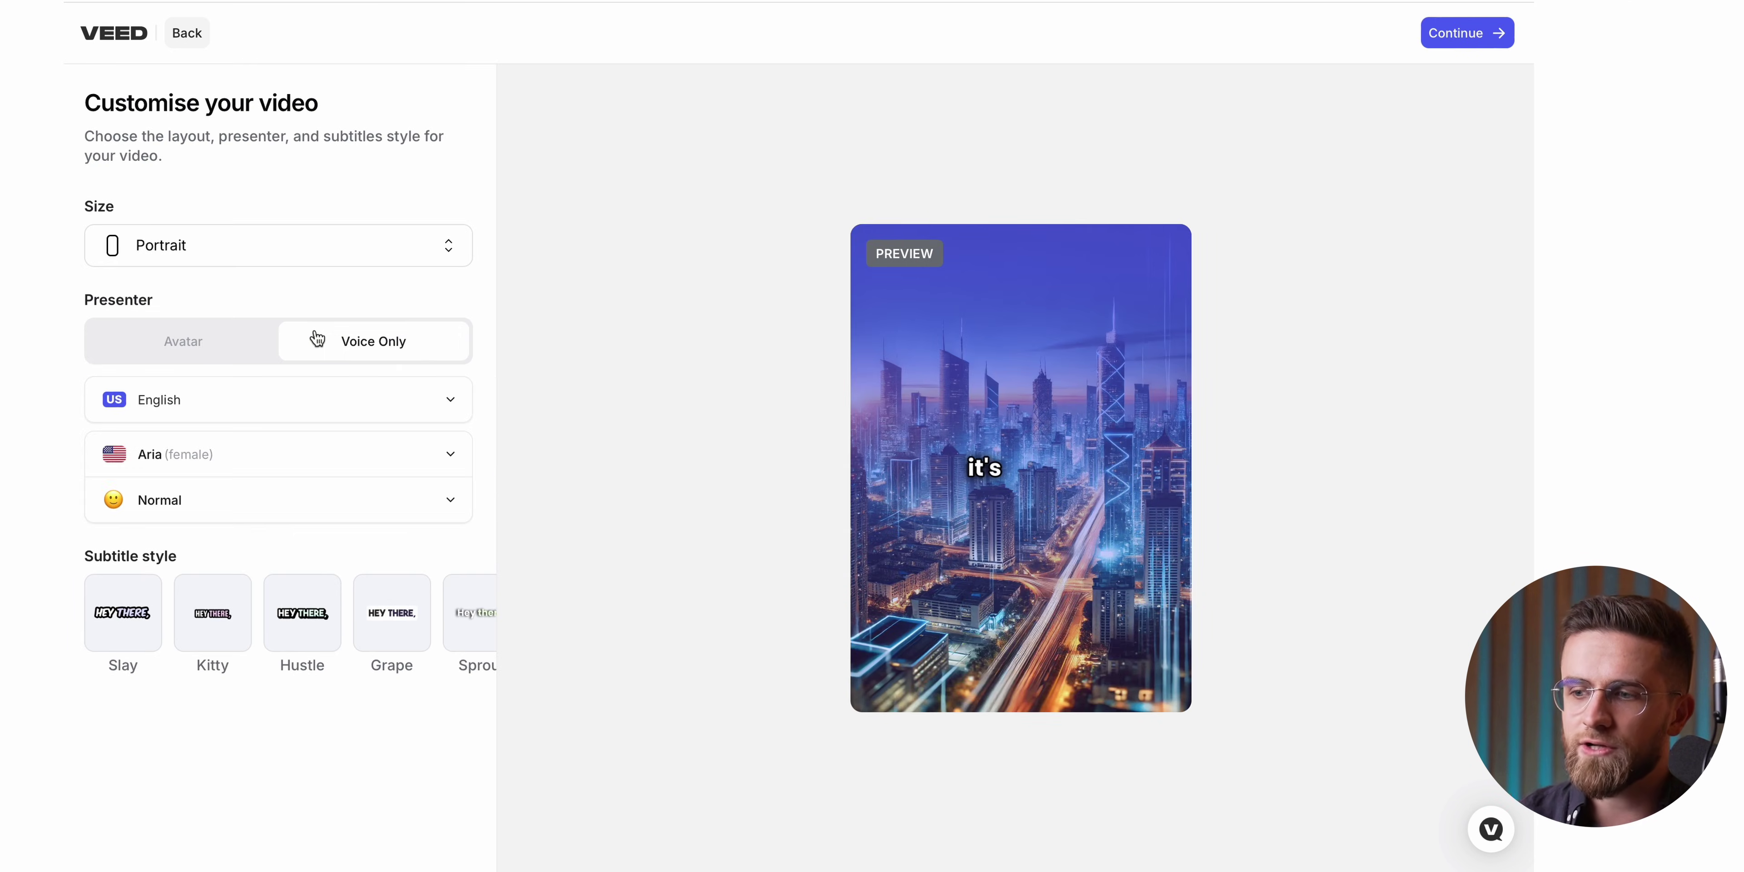
click(223, 454)
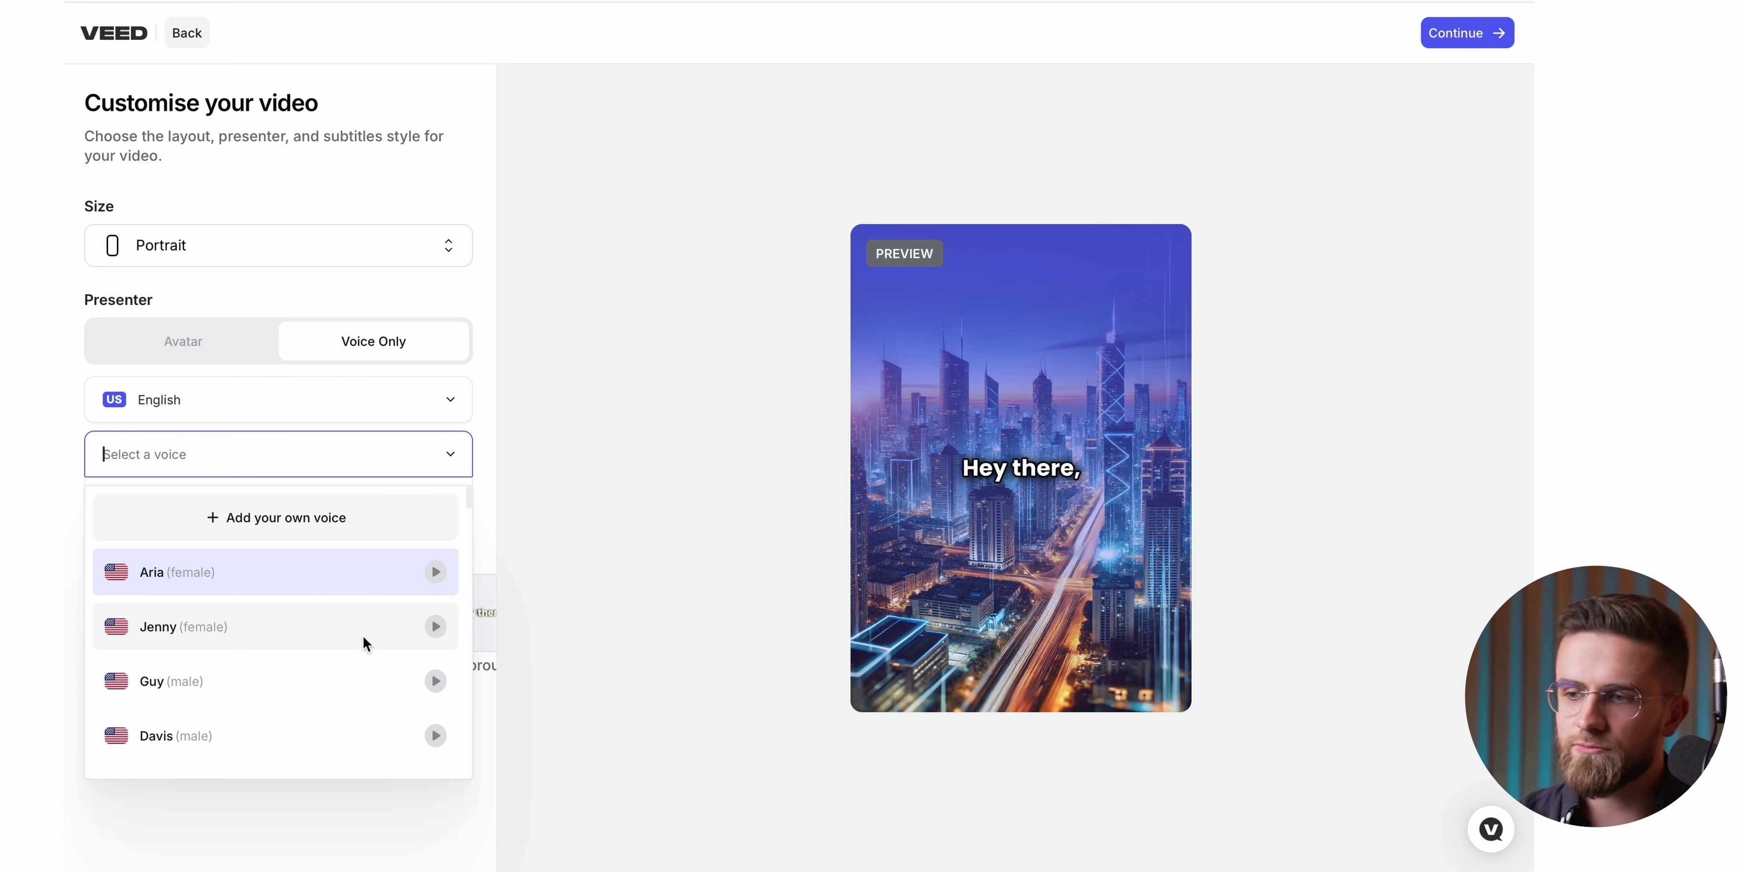
click(406, 629)
click(144, 637)
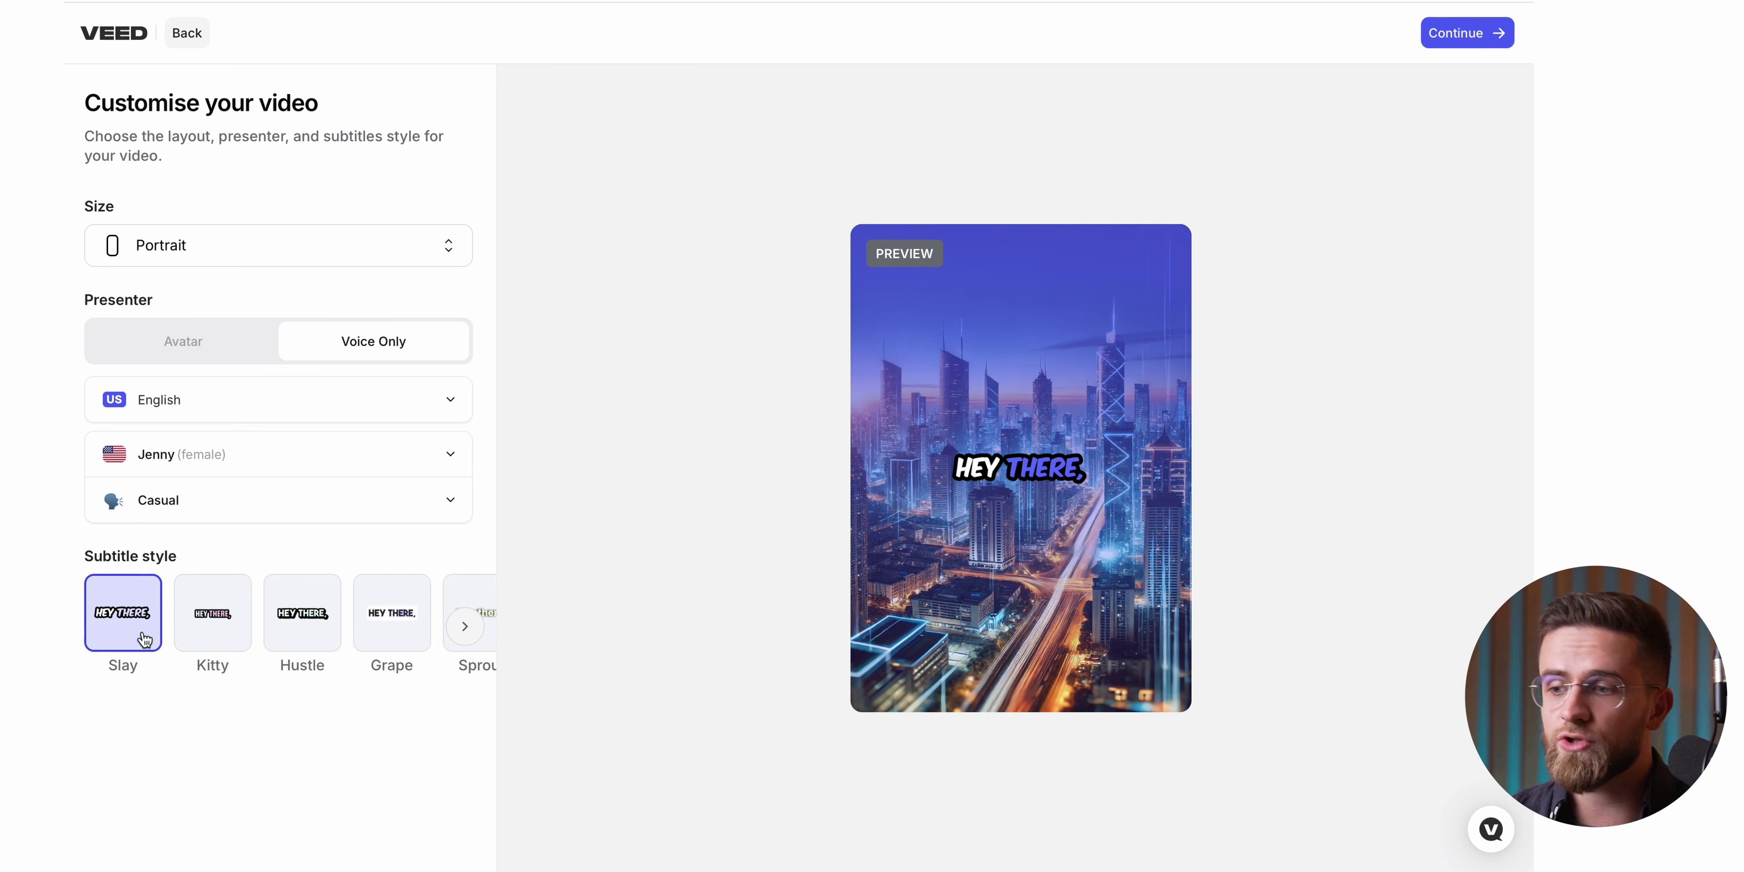
click(421, 247)
click(421, 247)
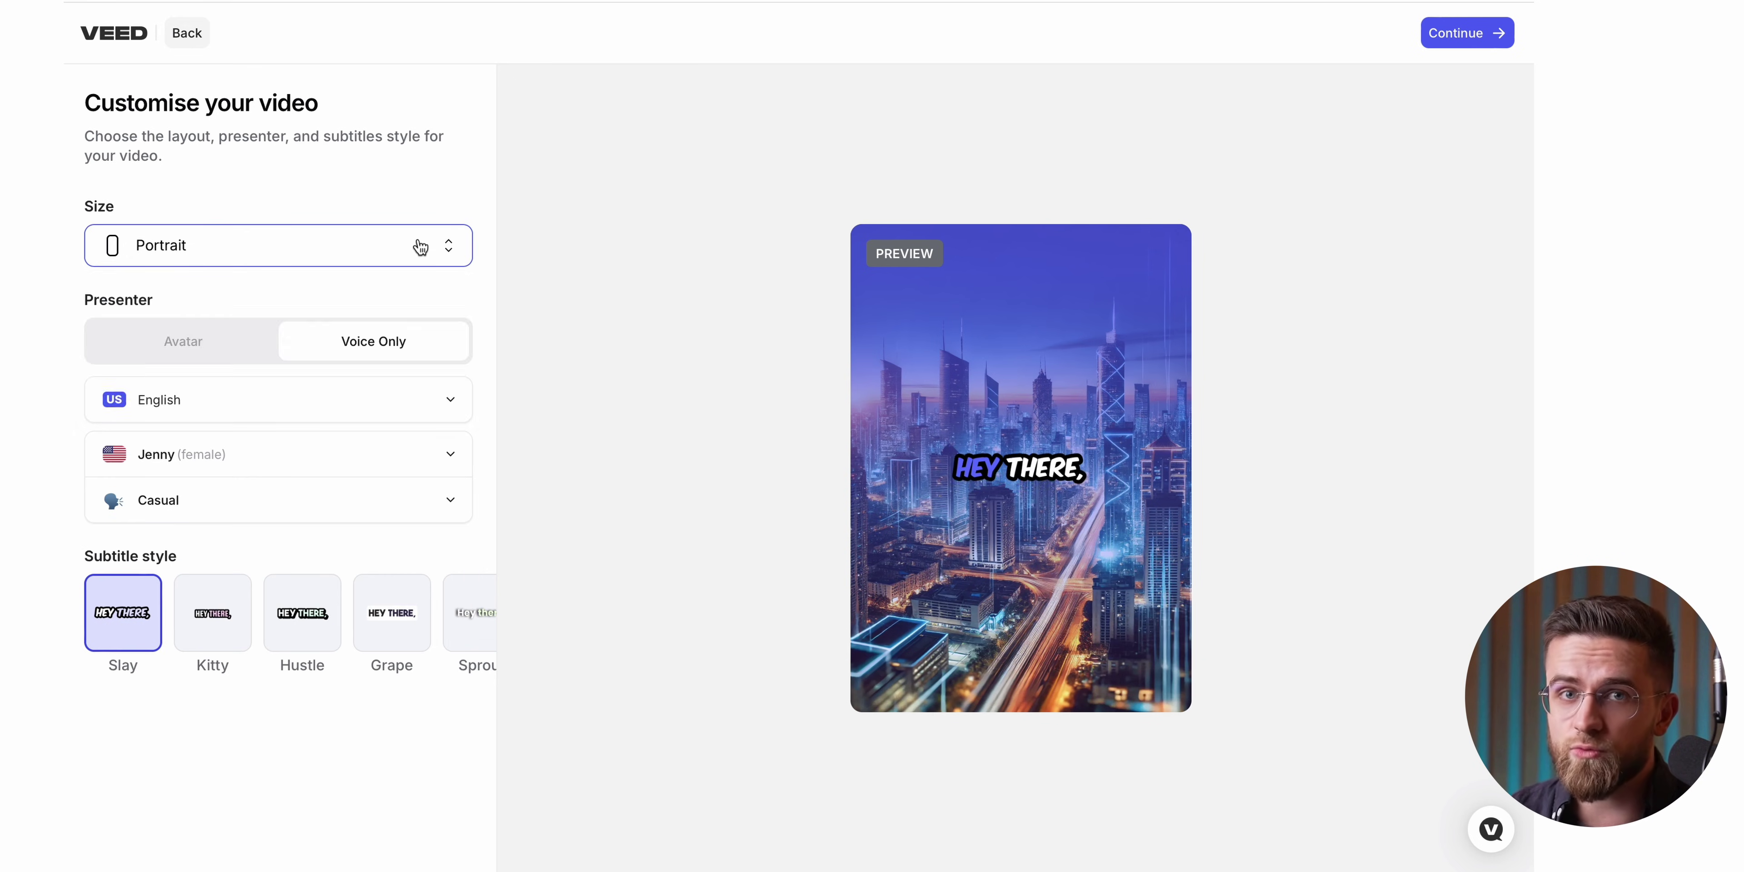
click(1470, 34)
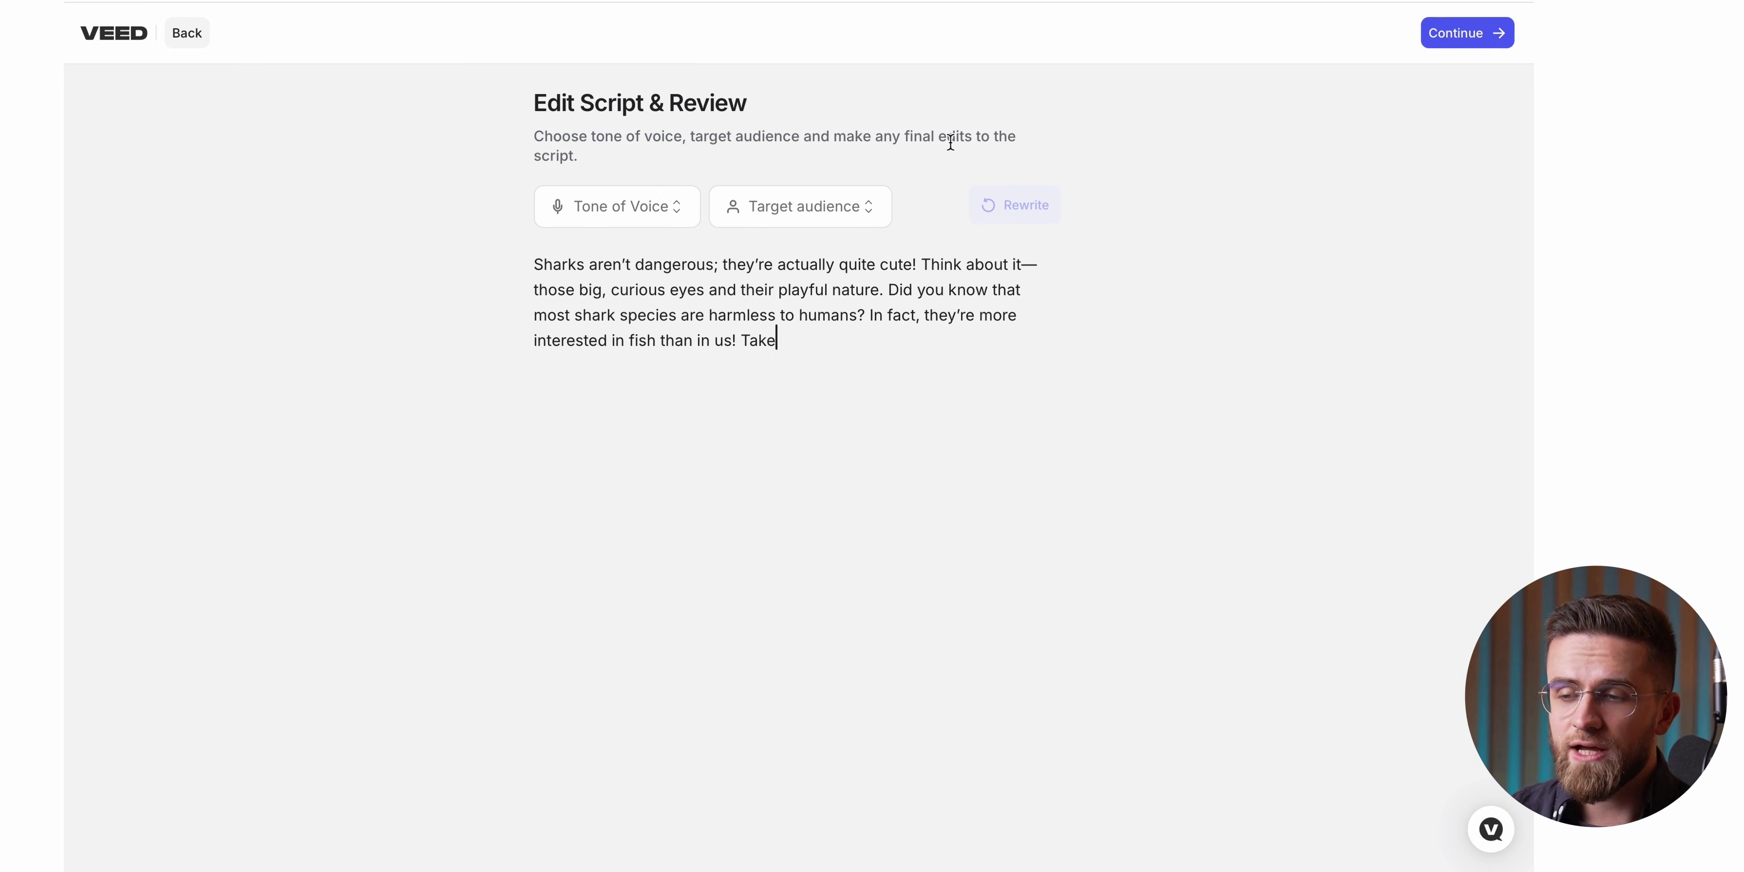
Set the script tone to Playful and audience to Environmental Activists, then create the 55.7-second shark video
click(660, 210)
click(619, 263)
click(764, 211)
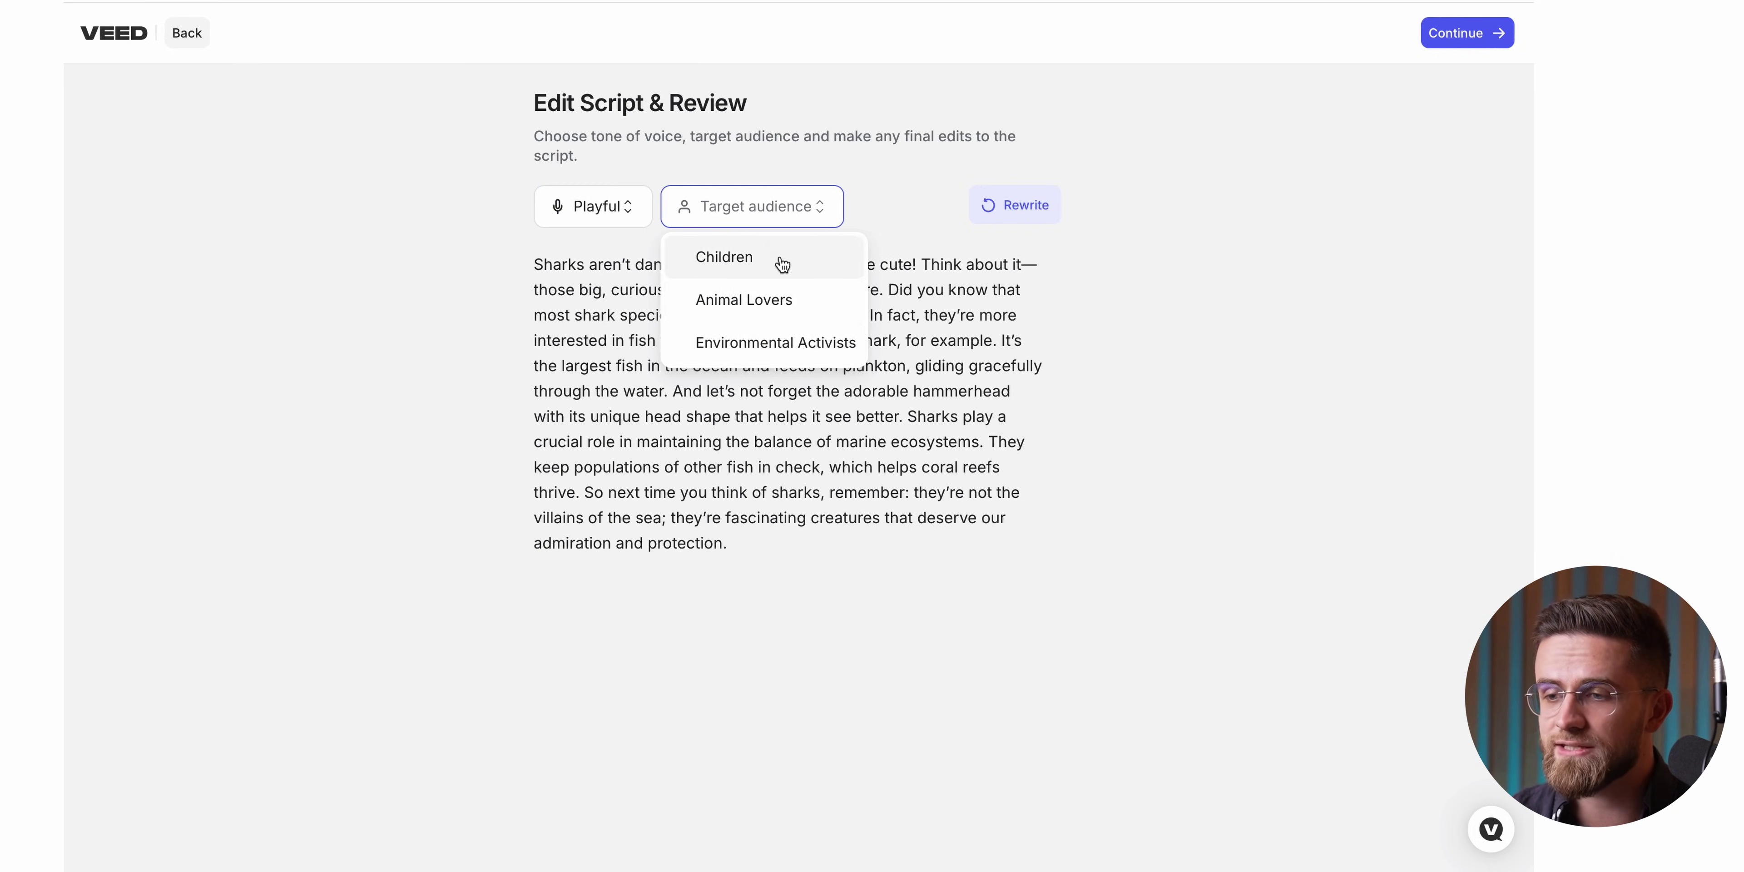
click(774, 345)
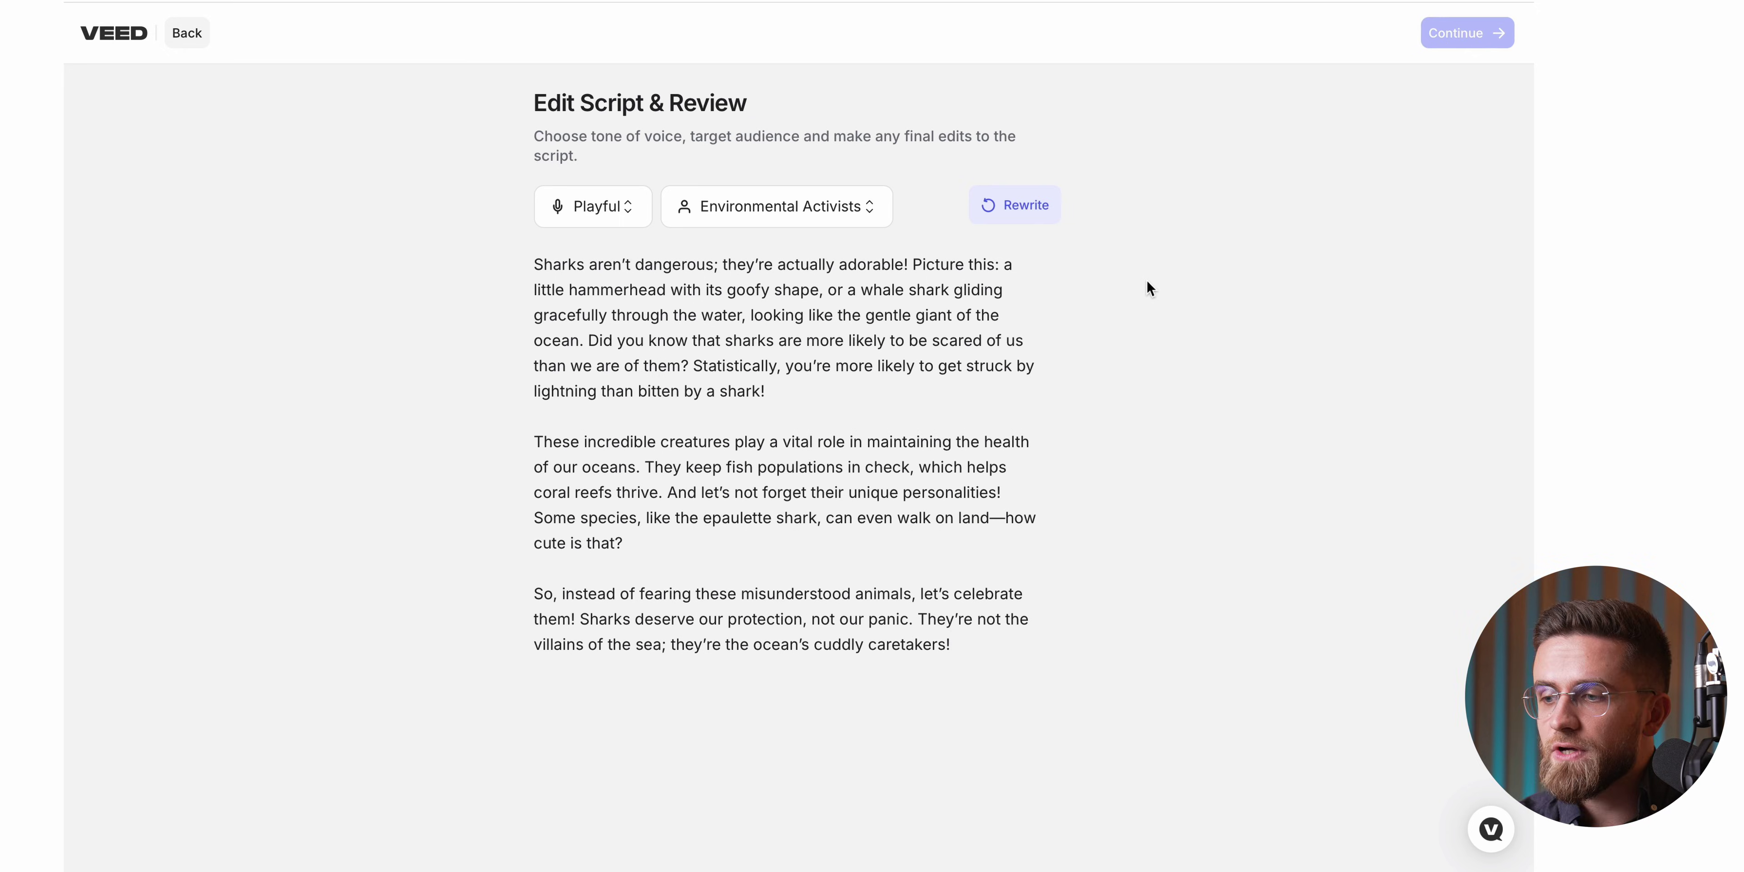
click(766, 610)
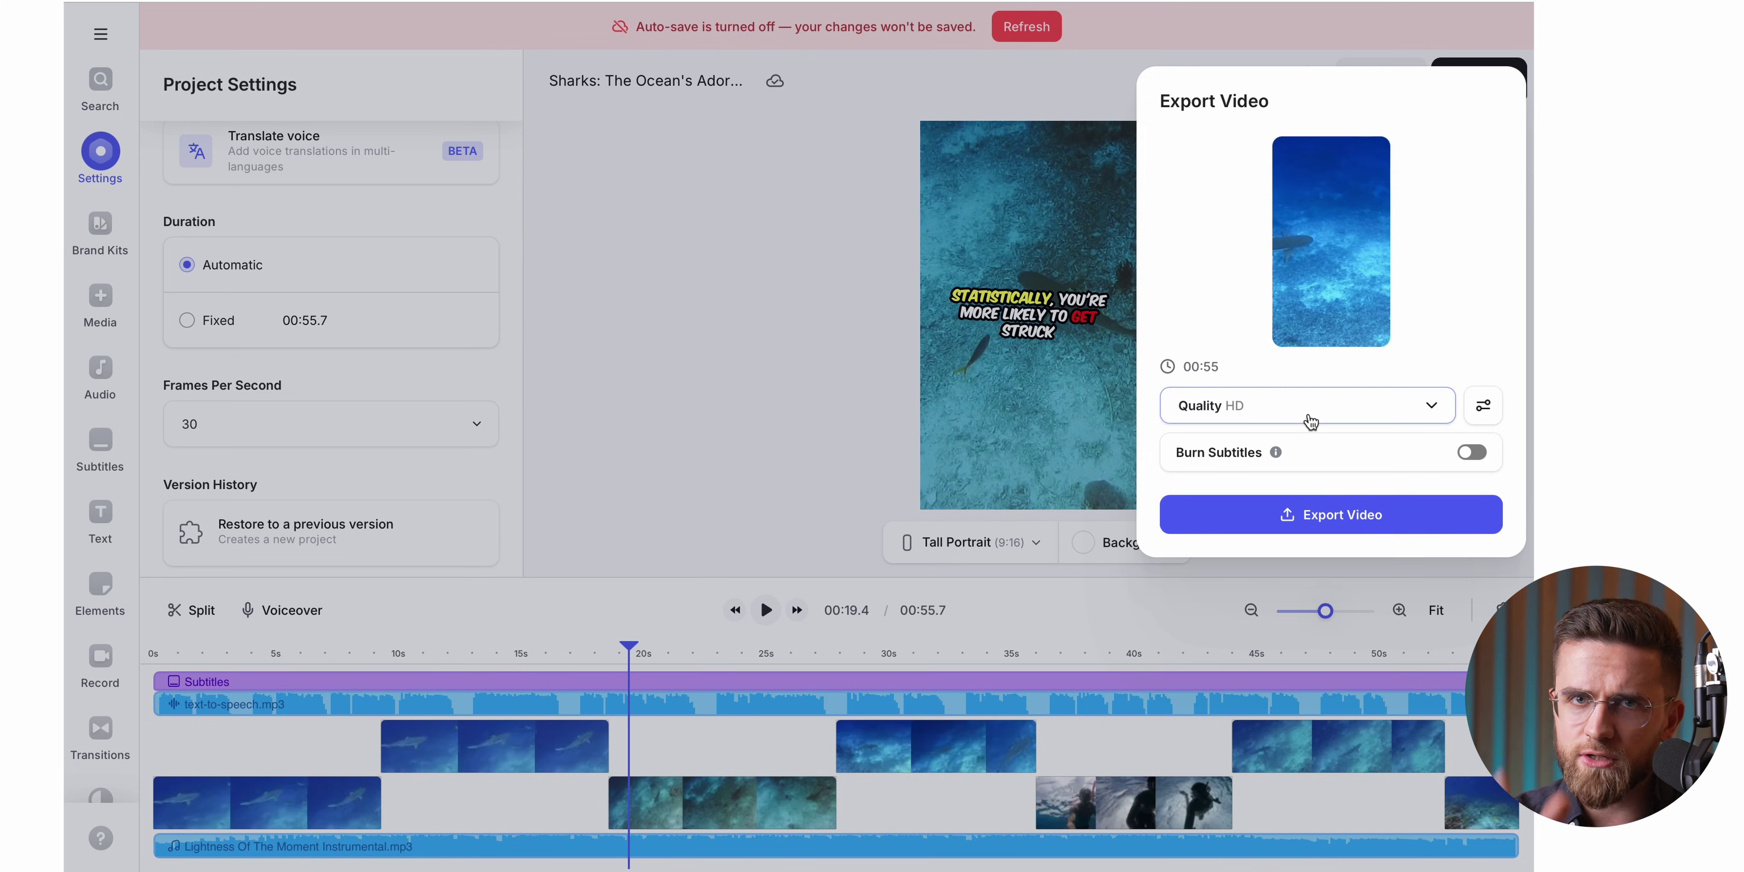
Export the finished shark video and bring up its download options
click(1310, 421)
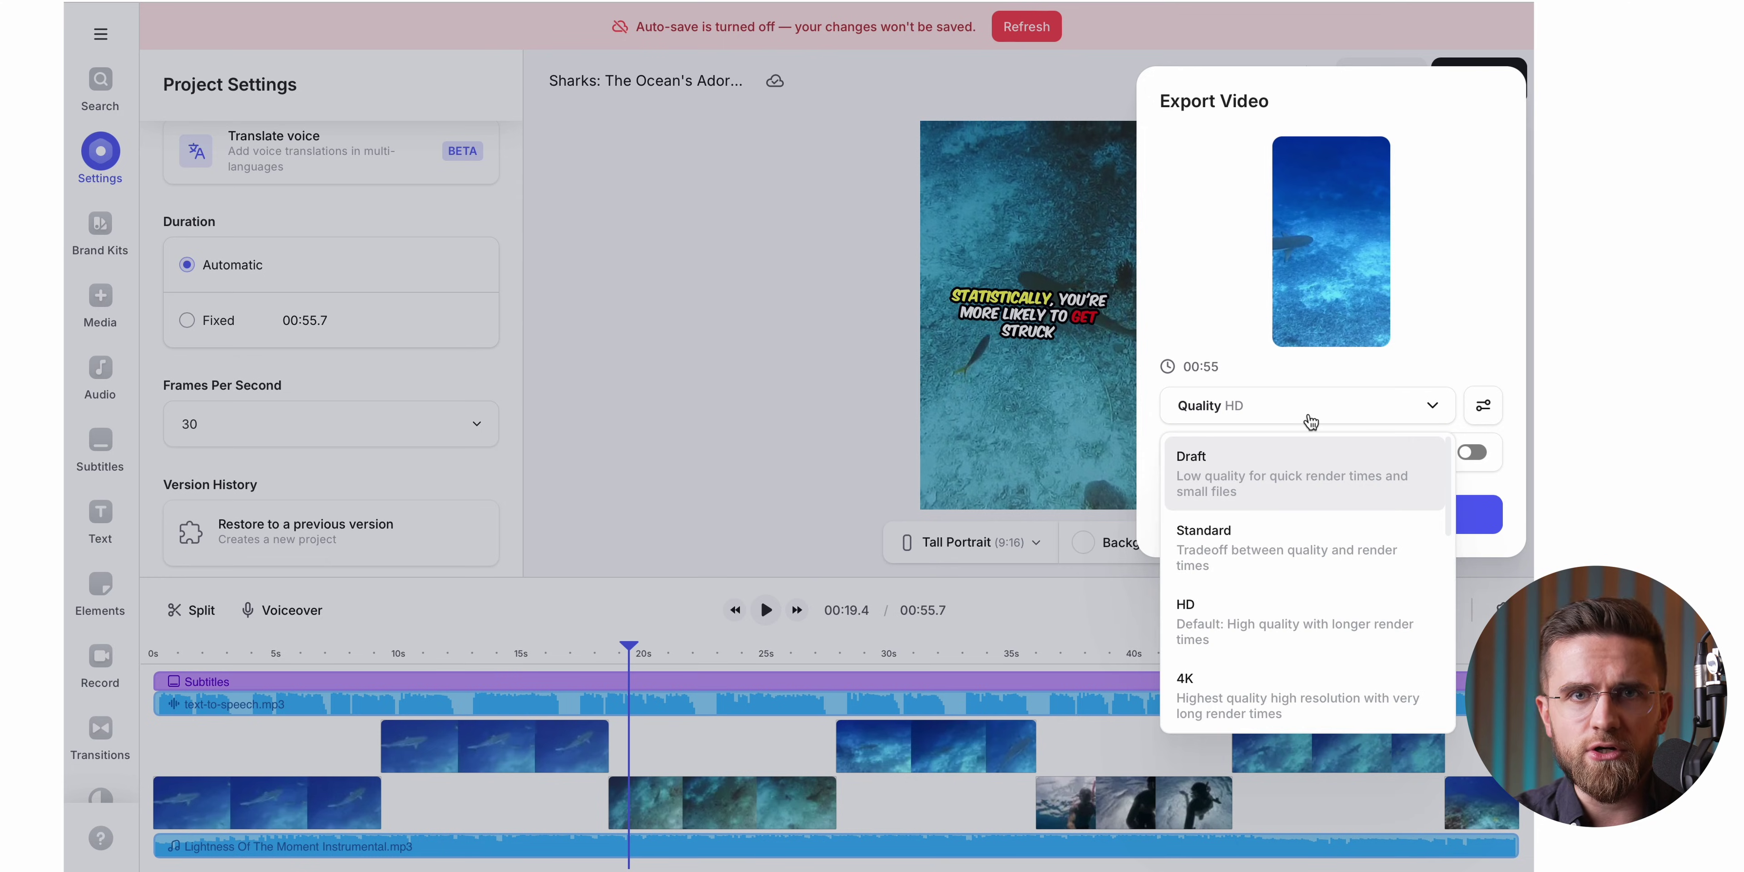
click(1310, 421)
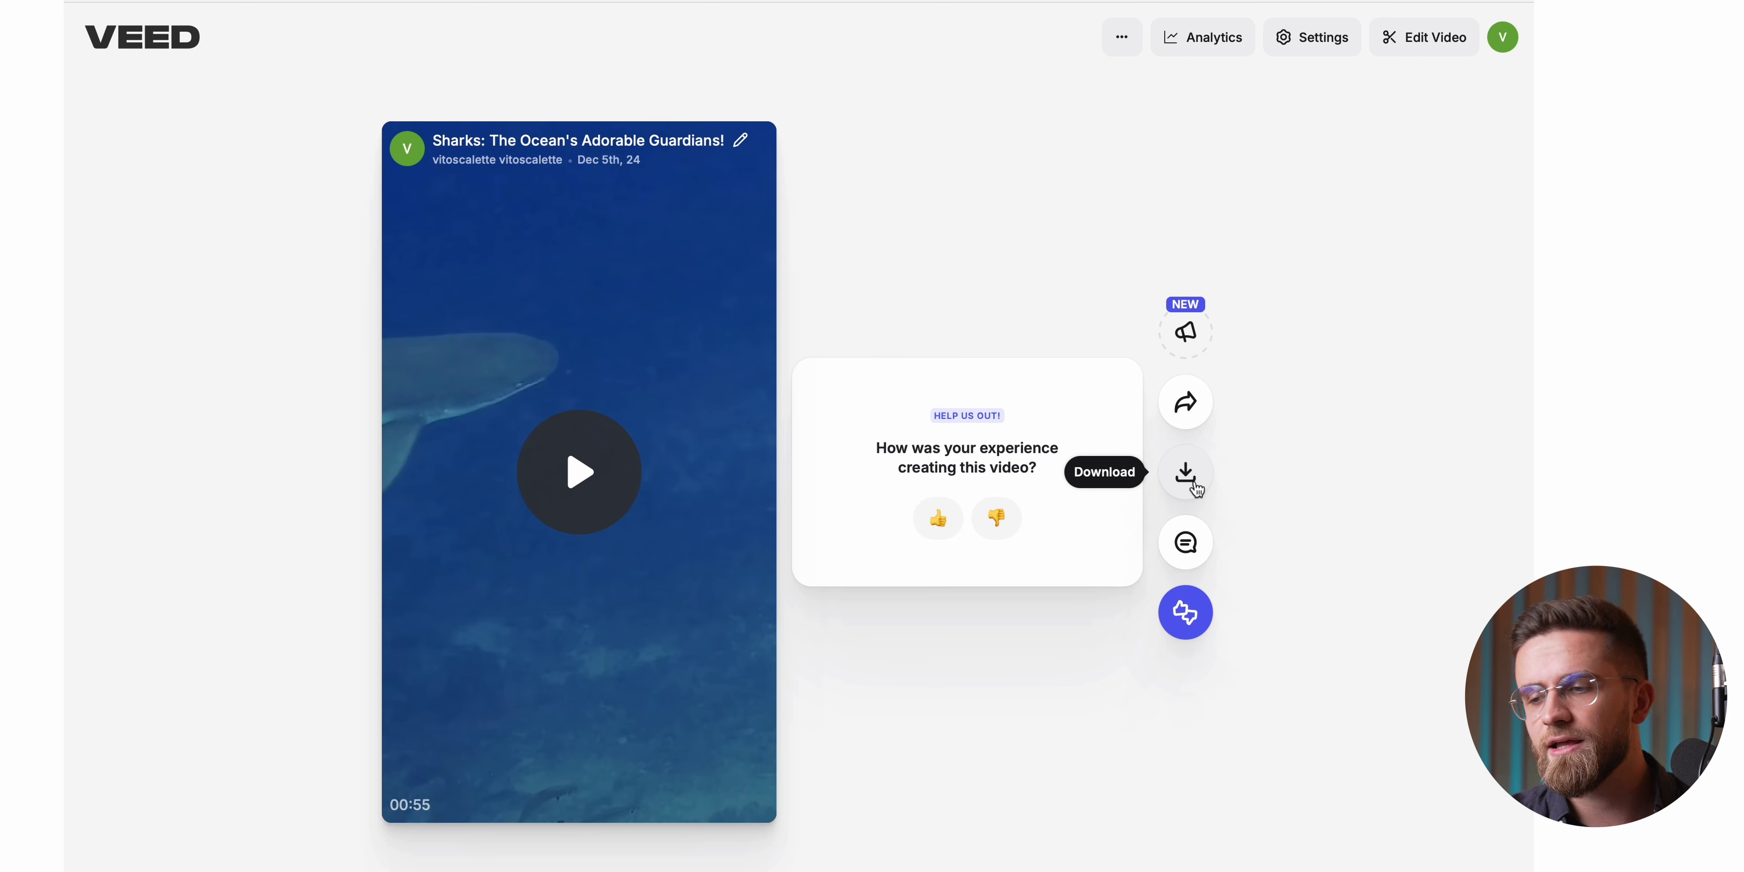
click(1196, 486)
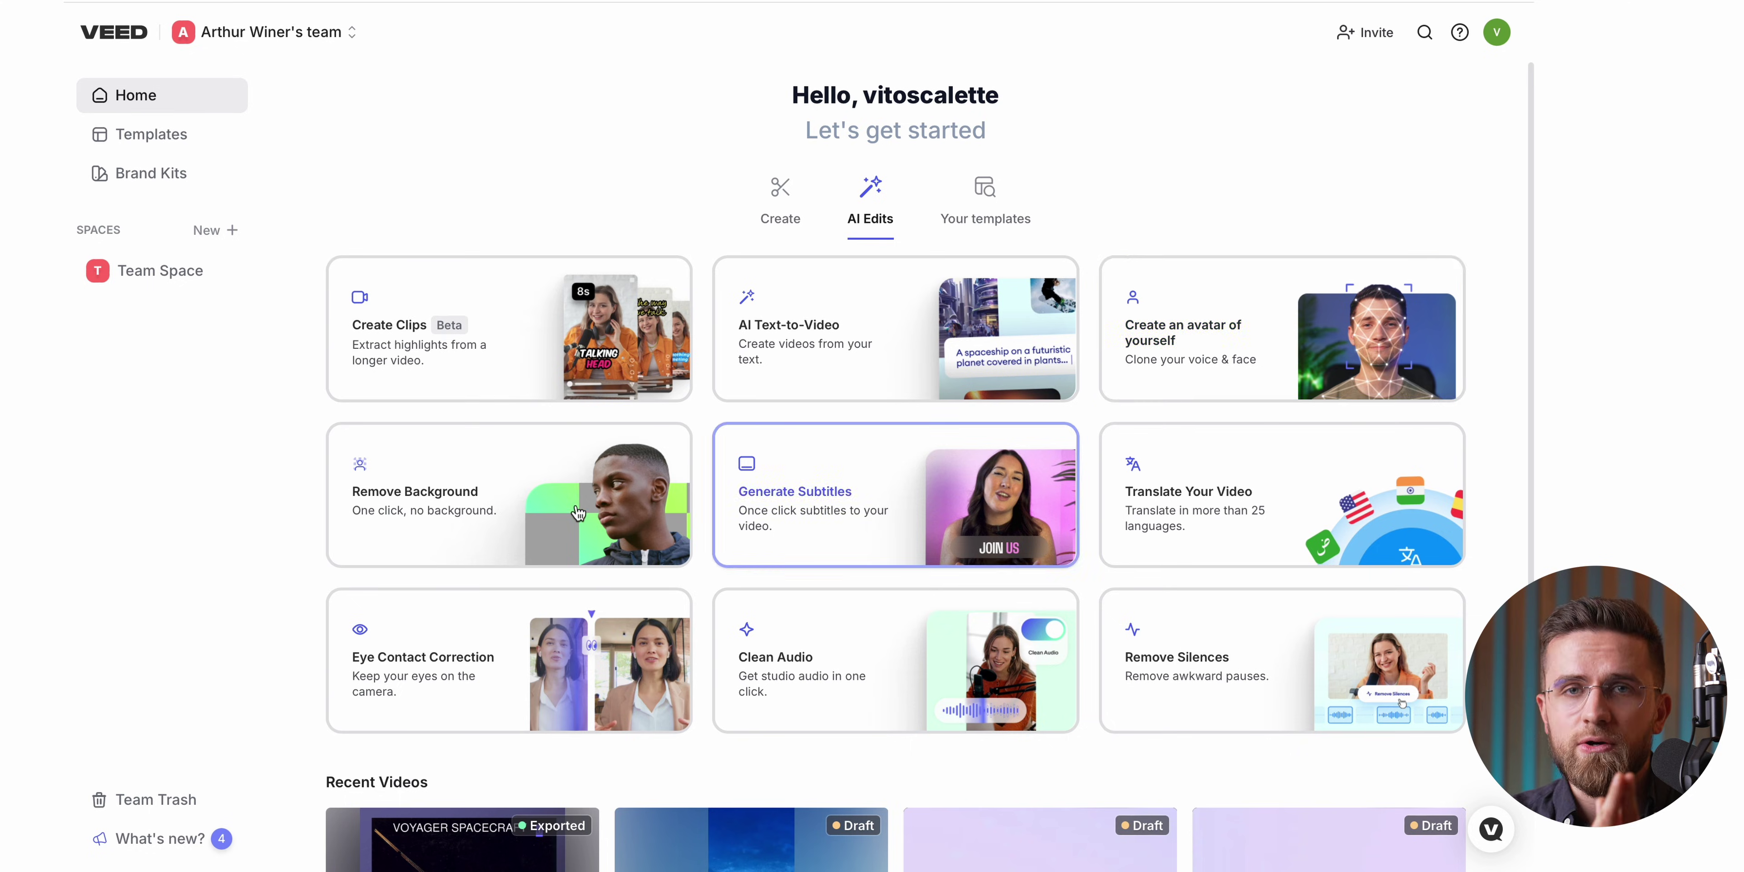
Launch the Remove Background tool from the dashboard's AI Edits tab
click(603, 501)
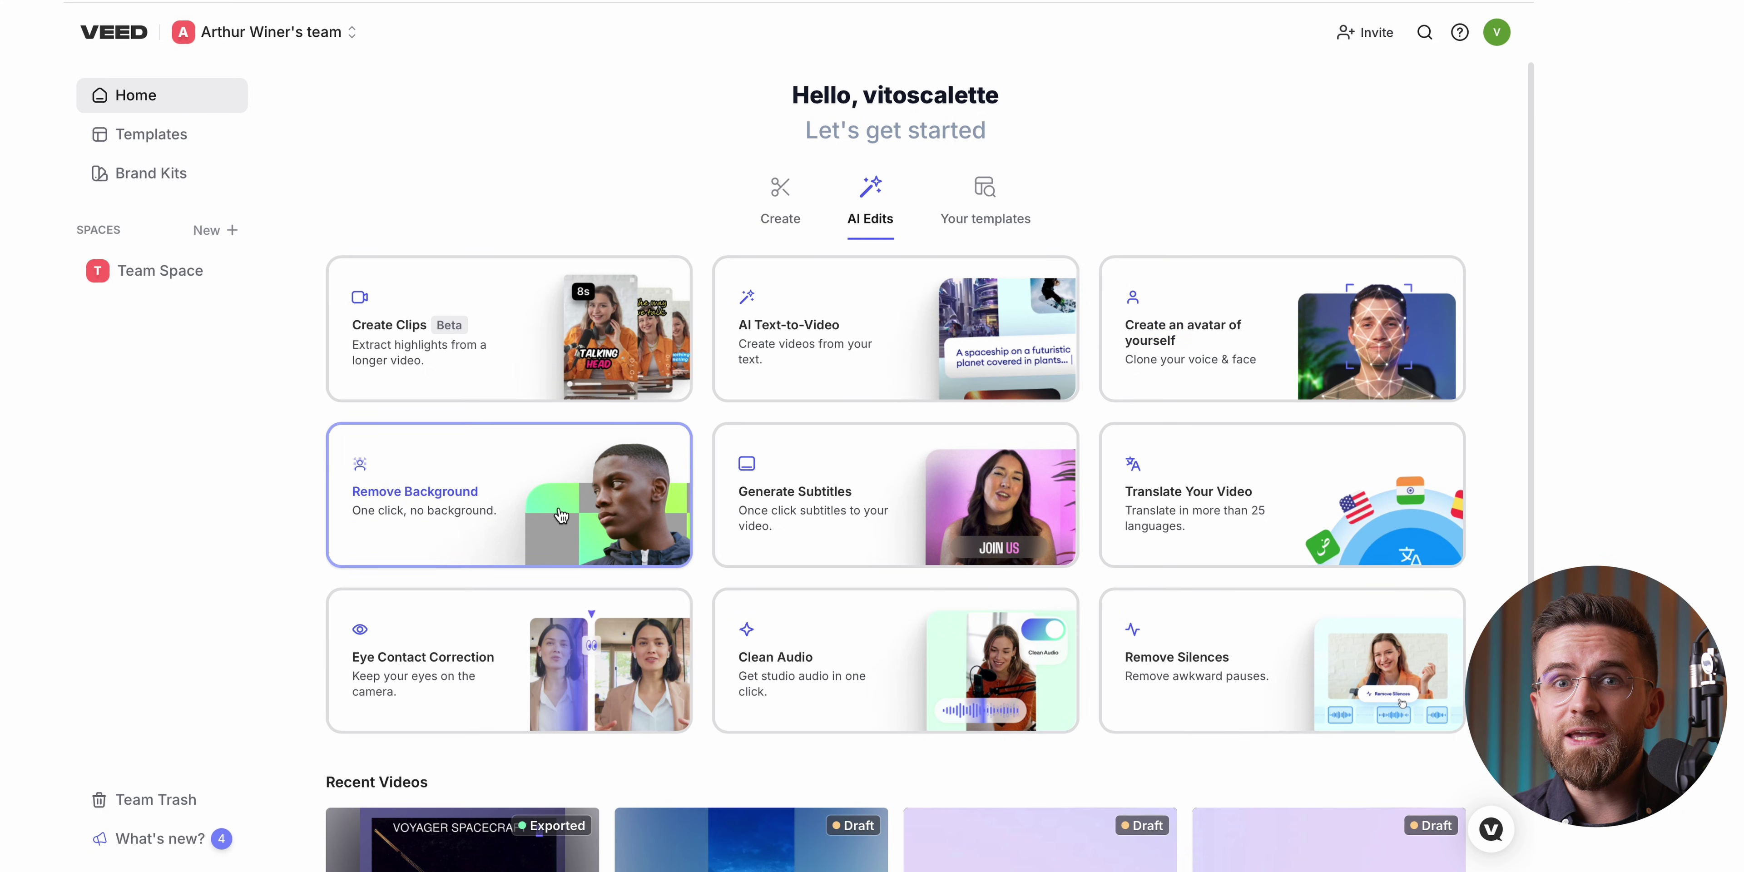
click(562, 516)
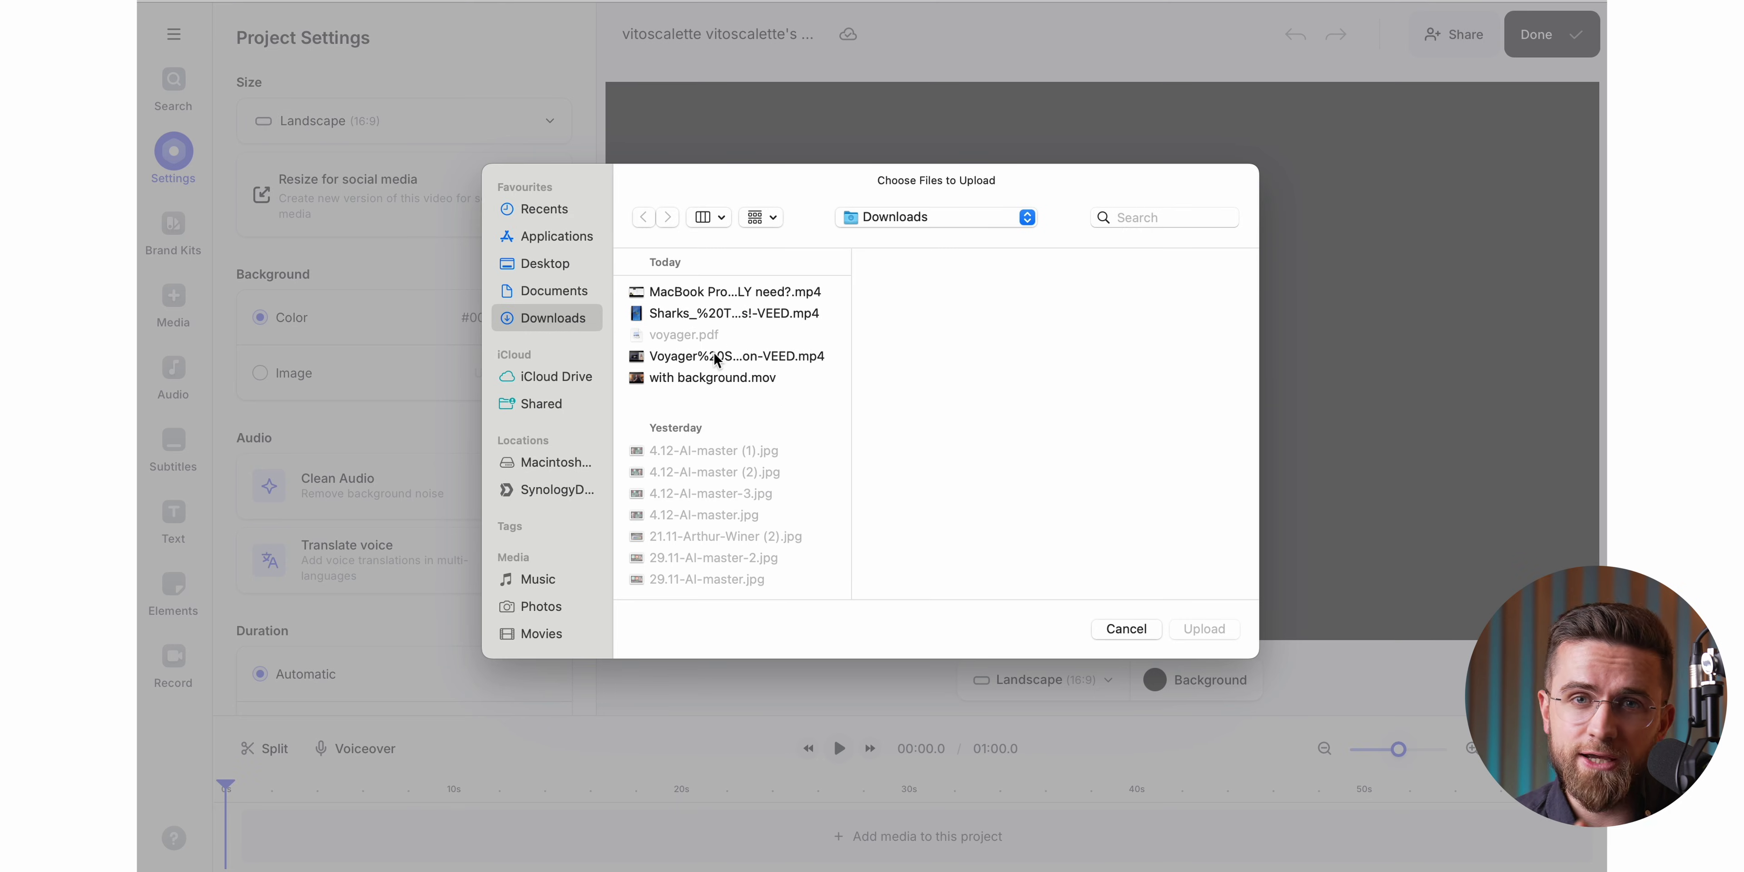
Upload with background.mov, remove its background, and export the background-free video
click(713, 377)
click(1206, 629)
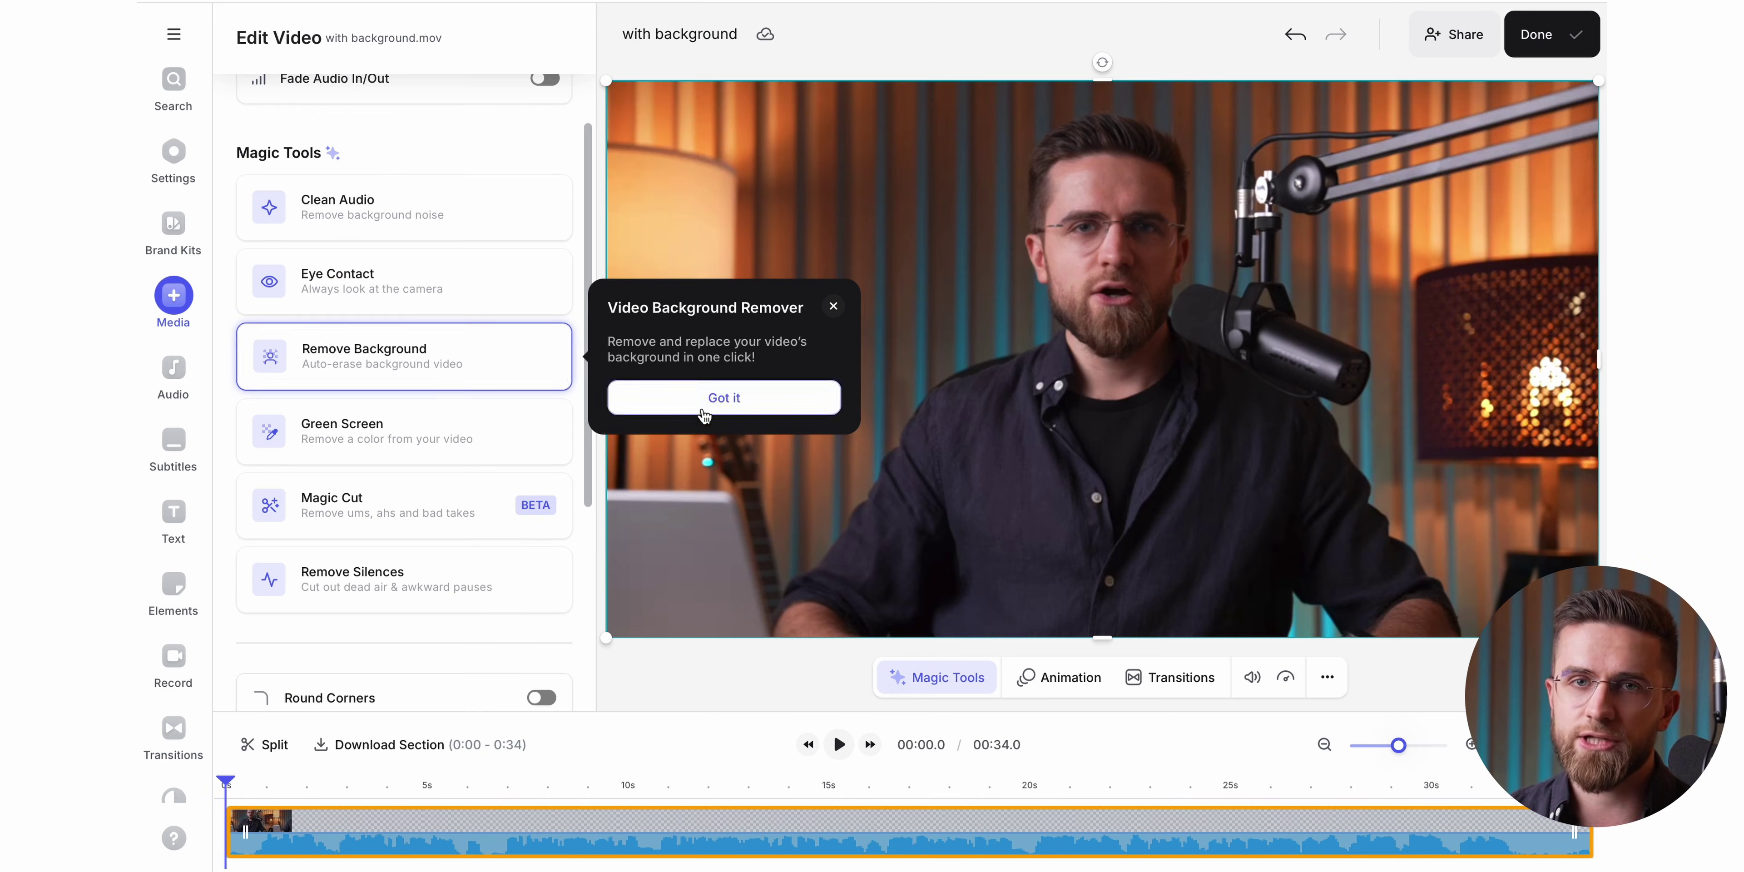
click(703, 410)
click(396, 359)
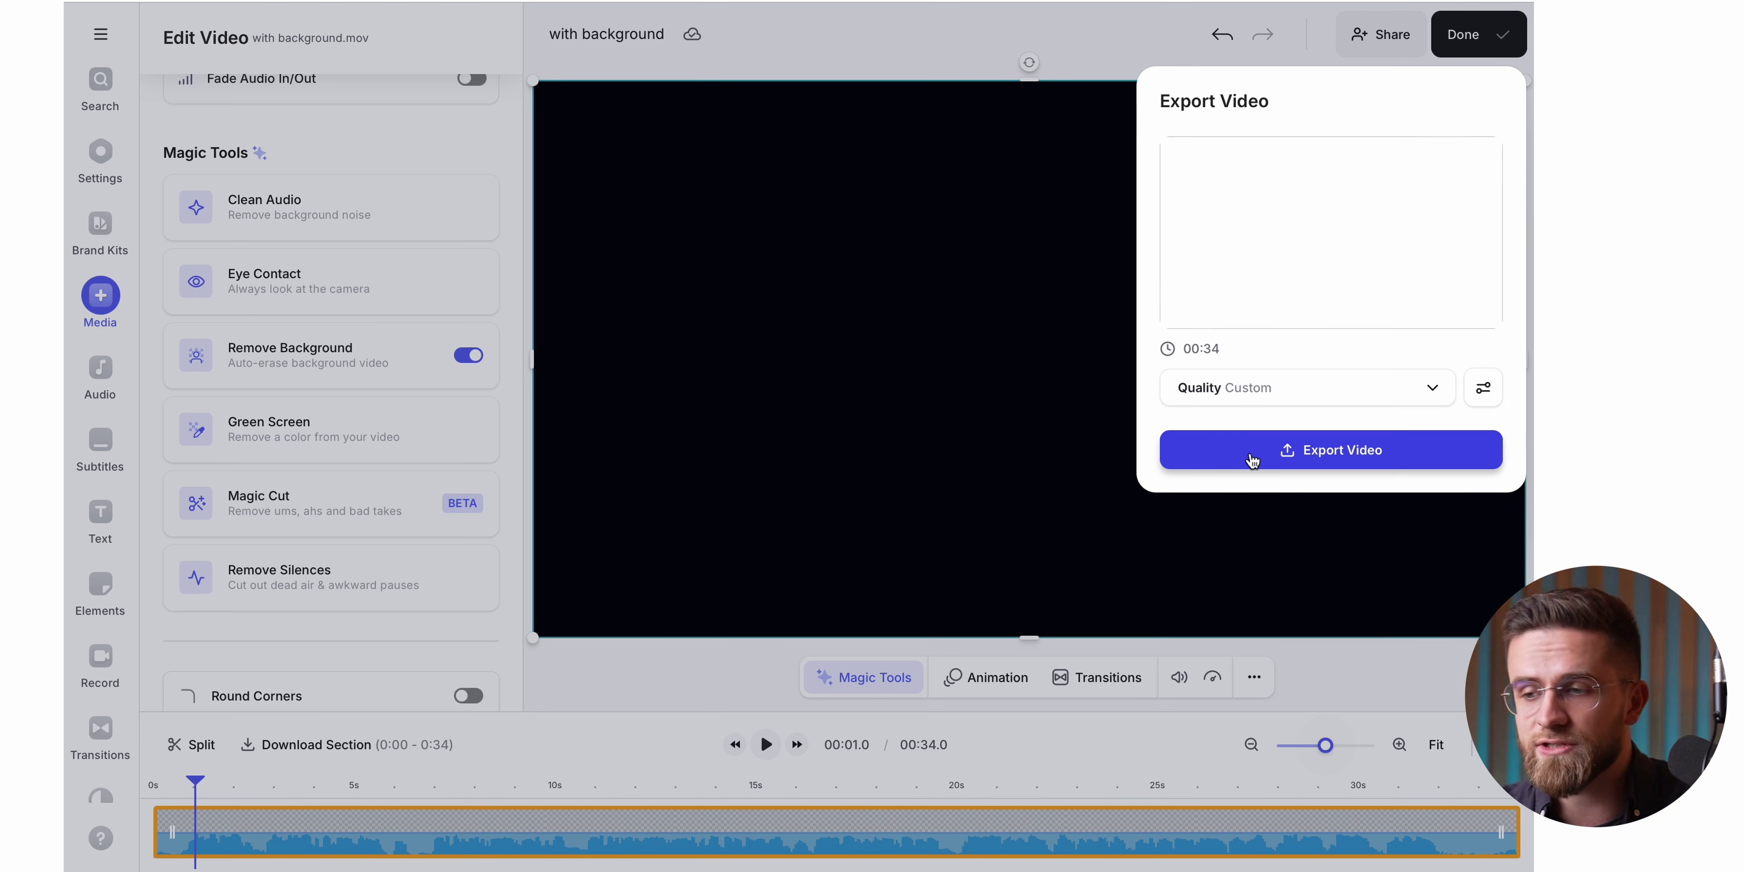
click(1251, 459)
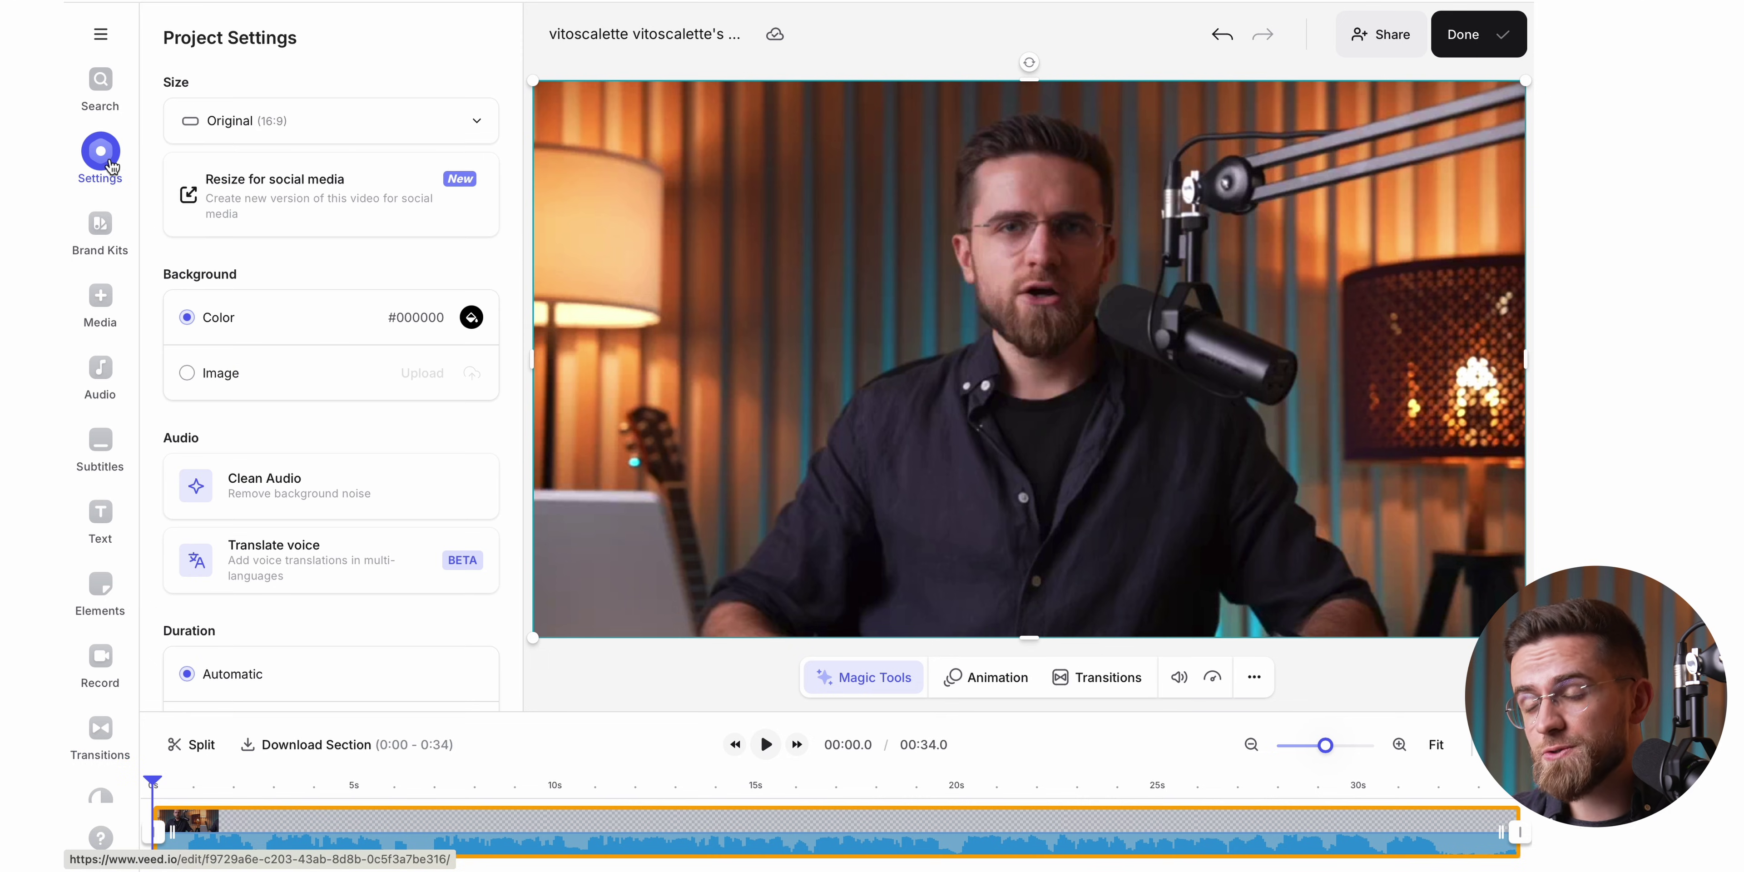
Browse the Brand Kits and Media panels in the editor
click(107, 235)
click(100, 303)
scroll(332, 440, down, 5)
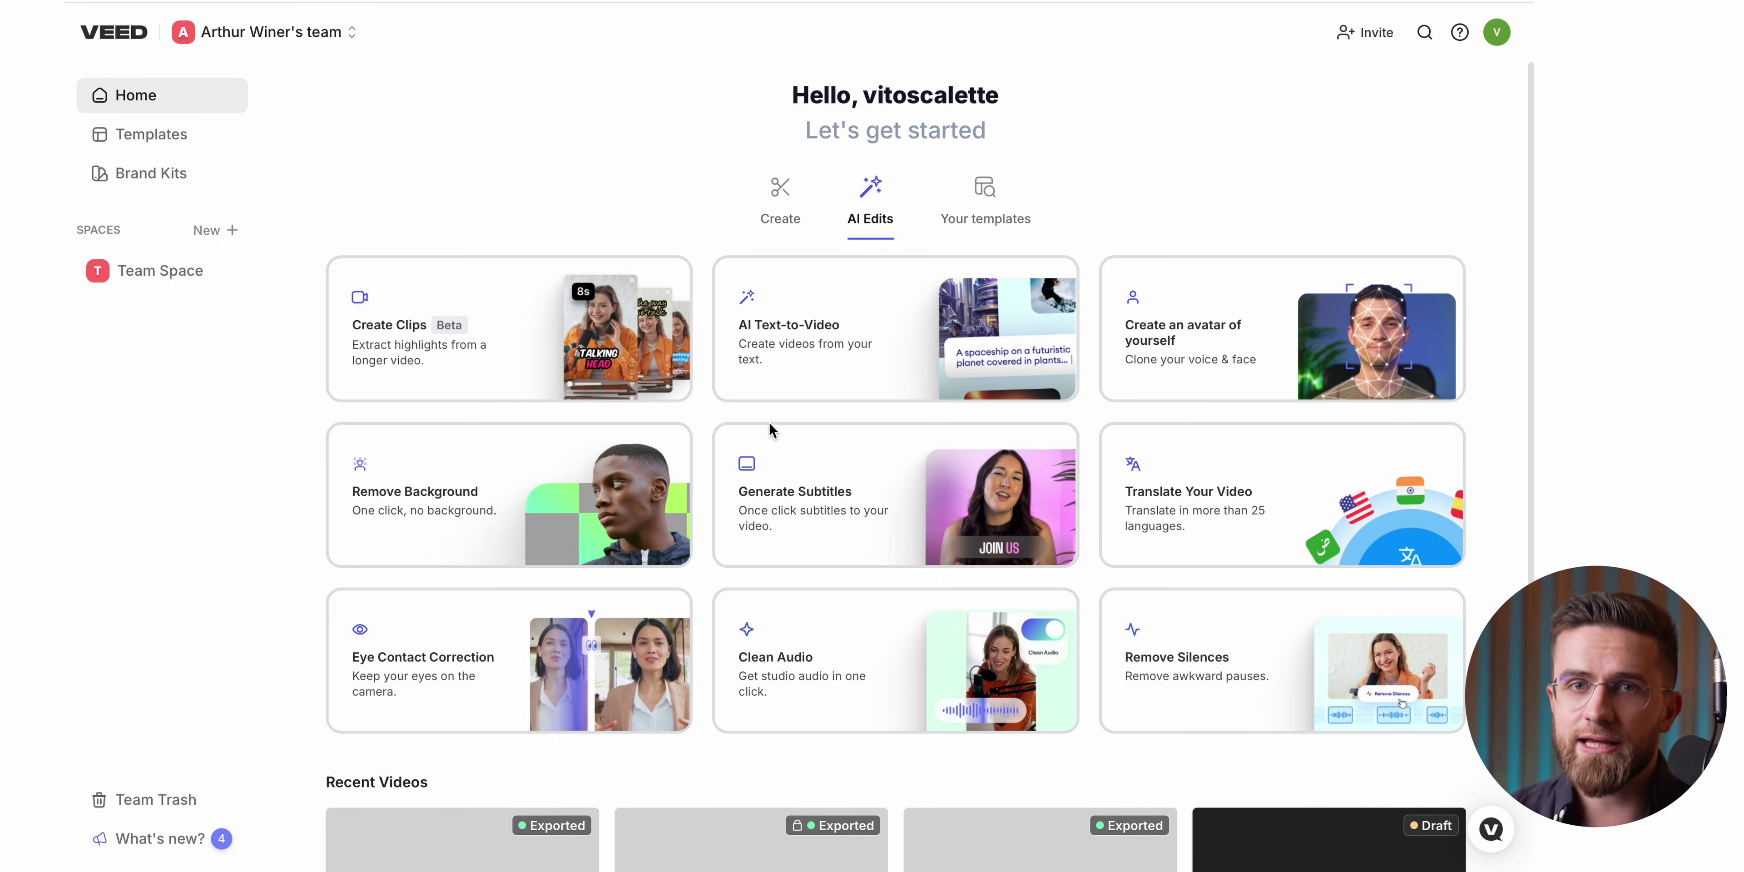
Auto-subtitle the talking-head video in English and animate the subtitles with Float In
click(806, 482)
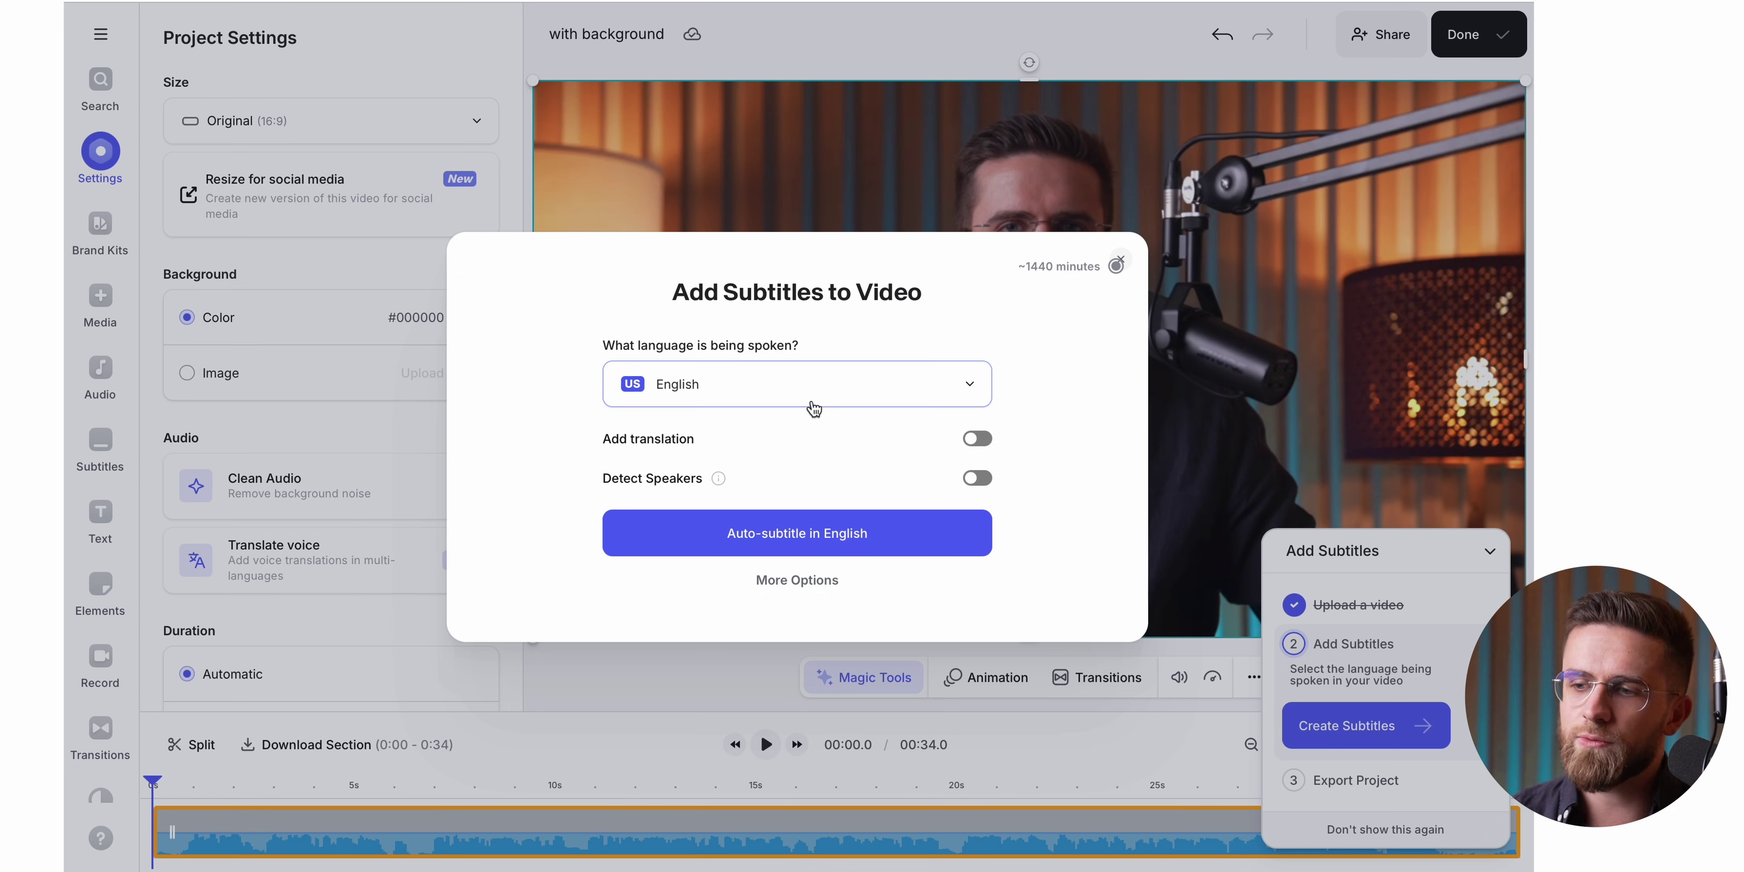
click(847, 518)
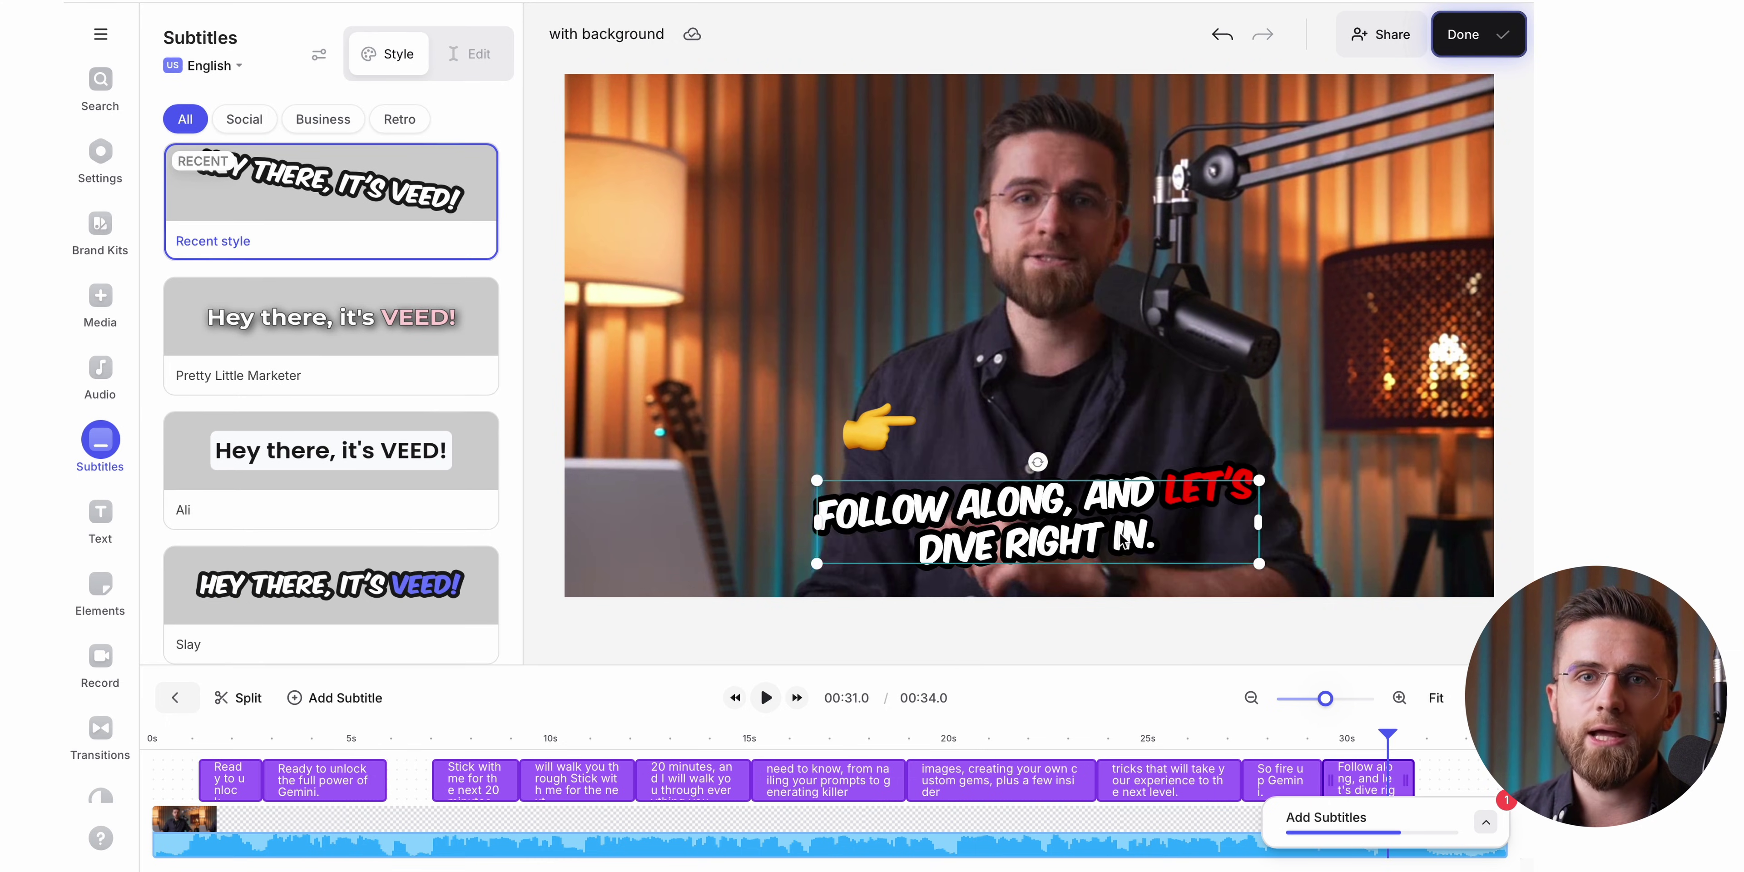
click(332, 364)
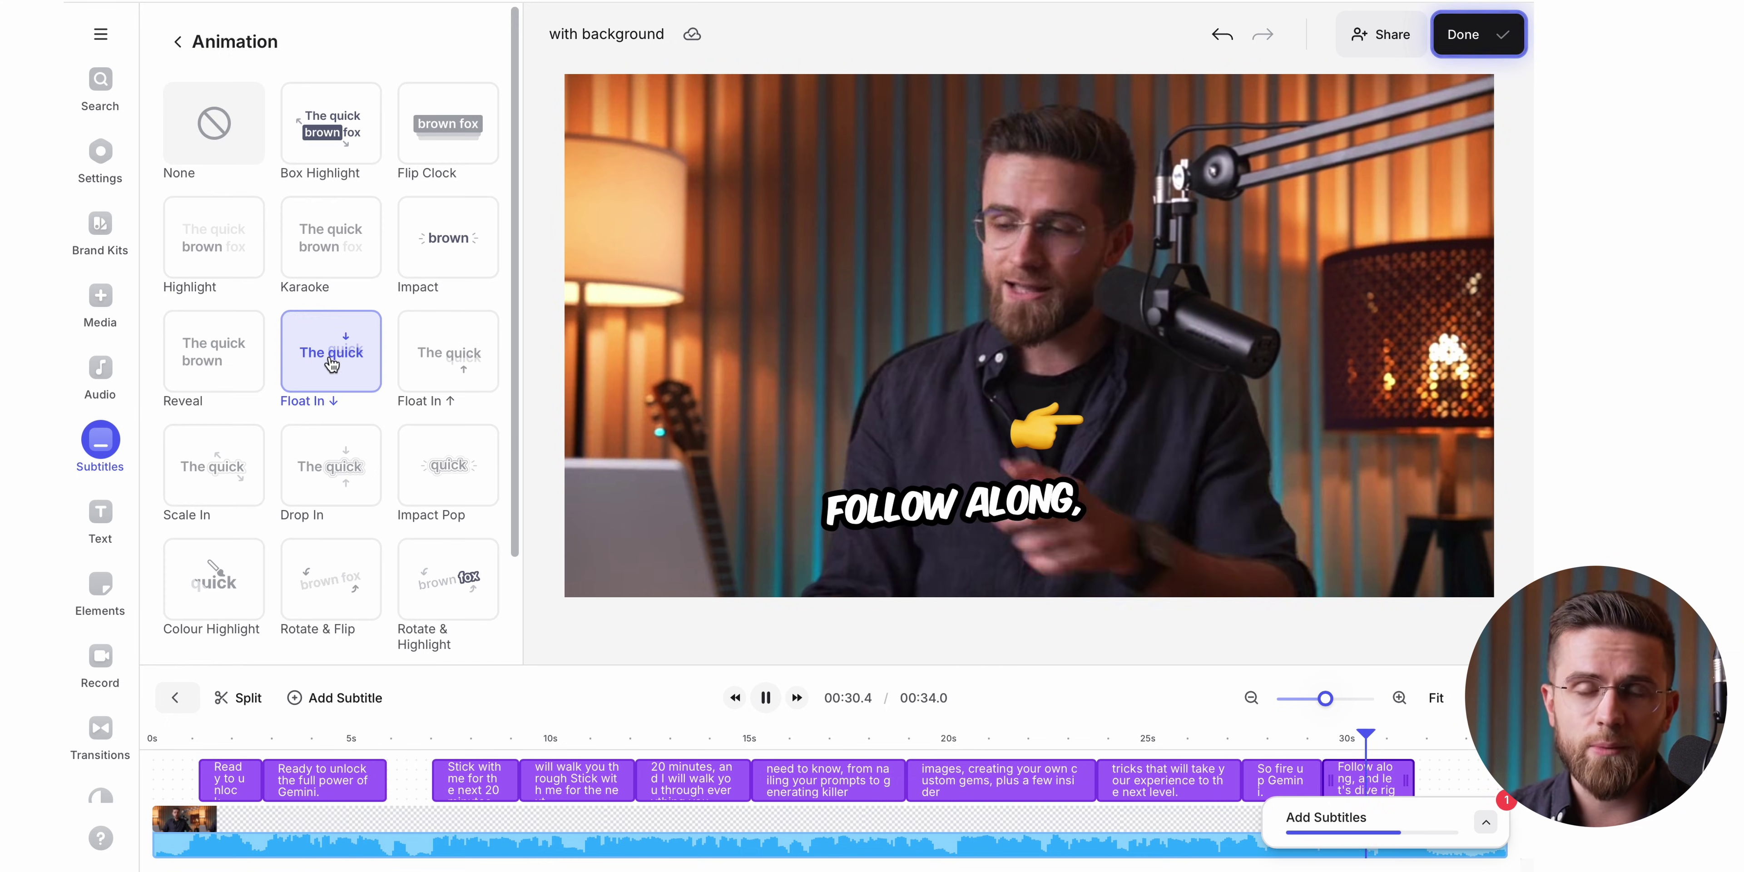
click(178, 41)
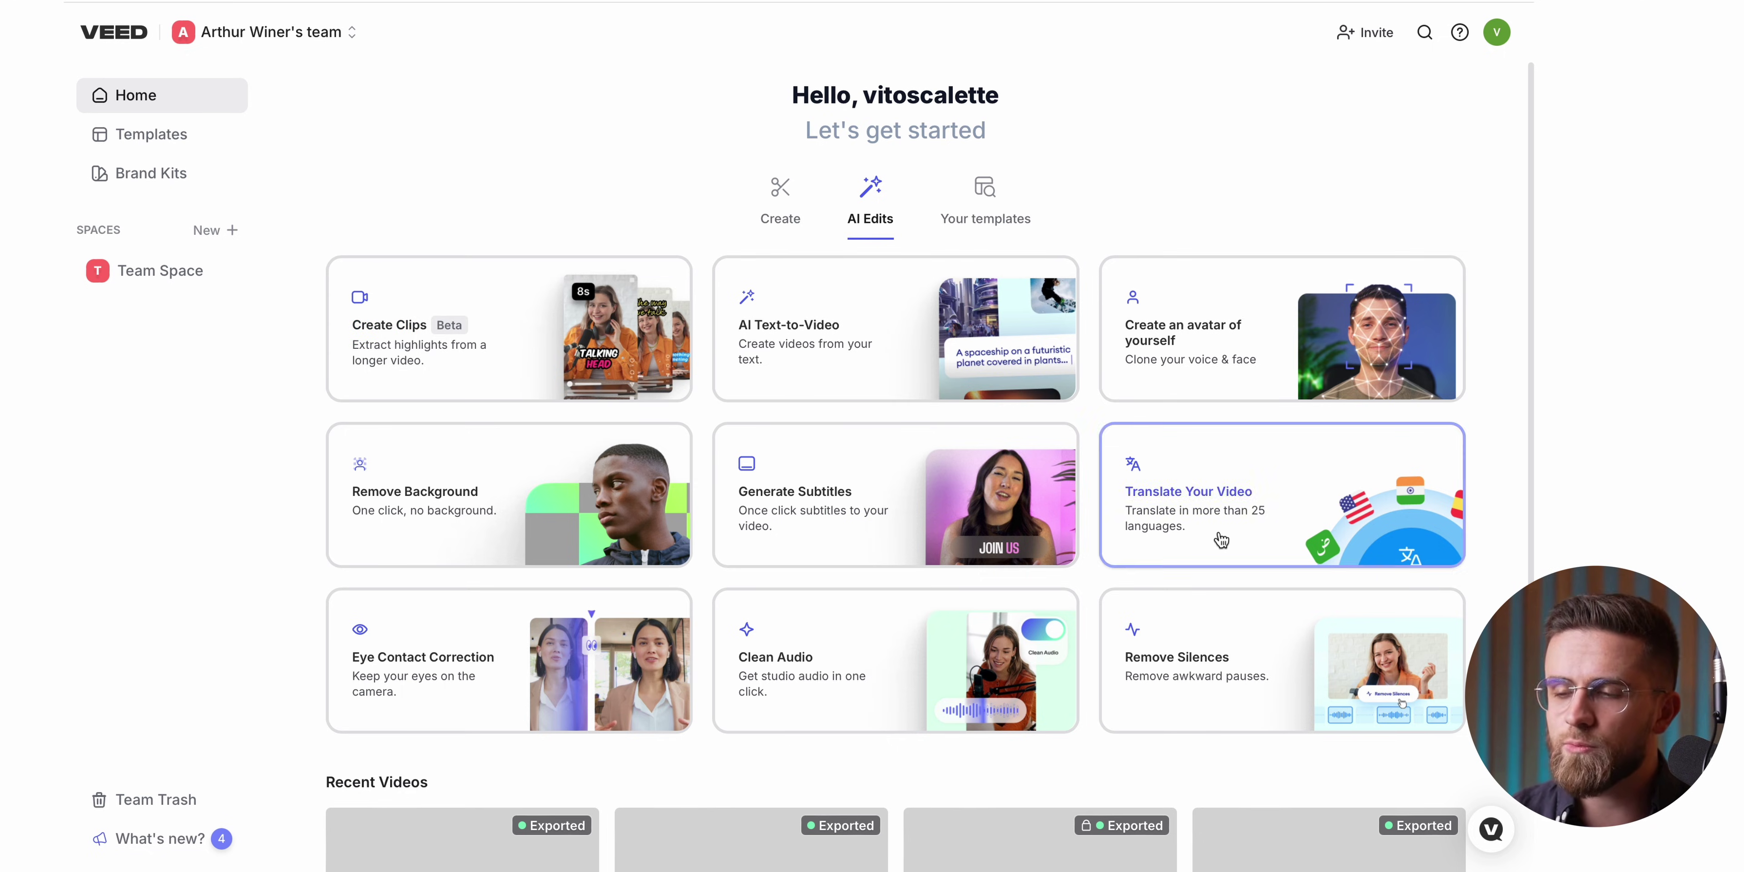
click(1222, 540)
Pick the with background.mov clip in the file chooser for the translation project
click(799, 440)
click(636, 378)
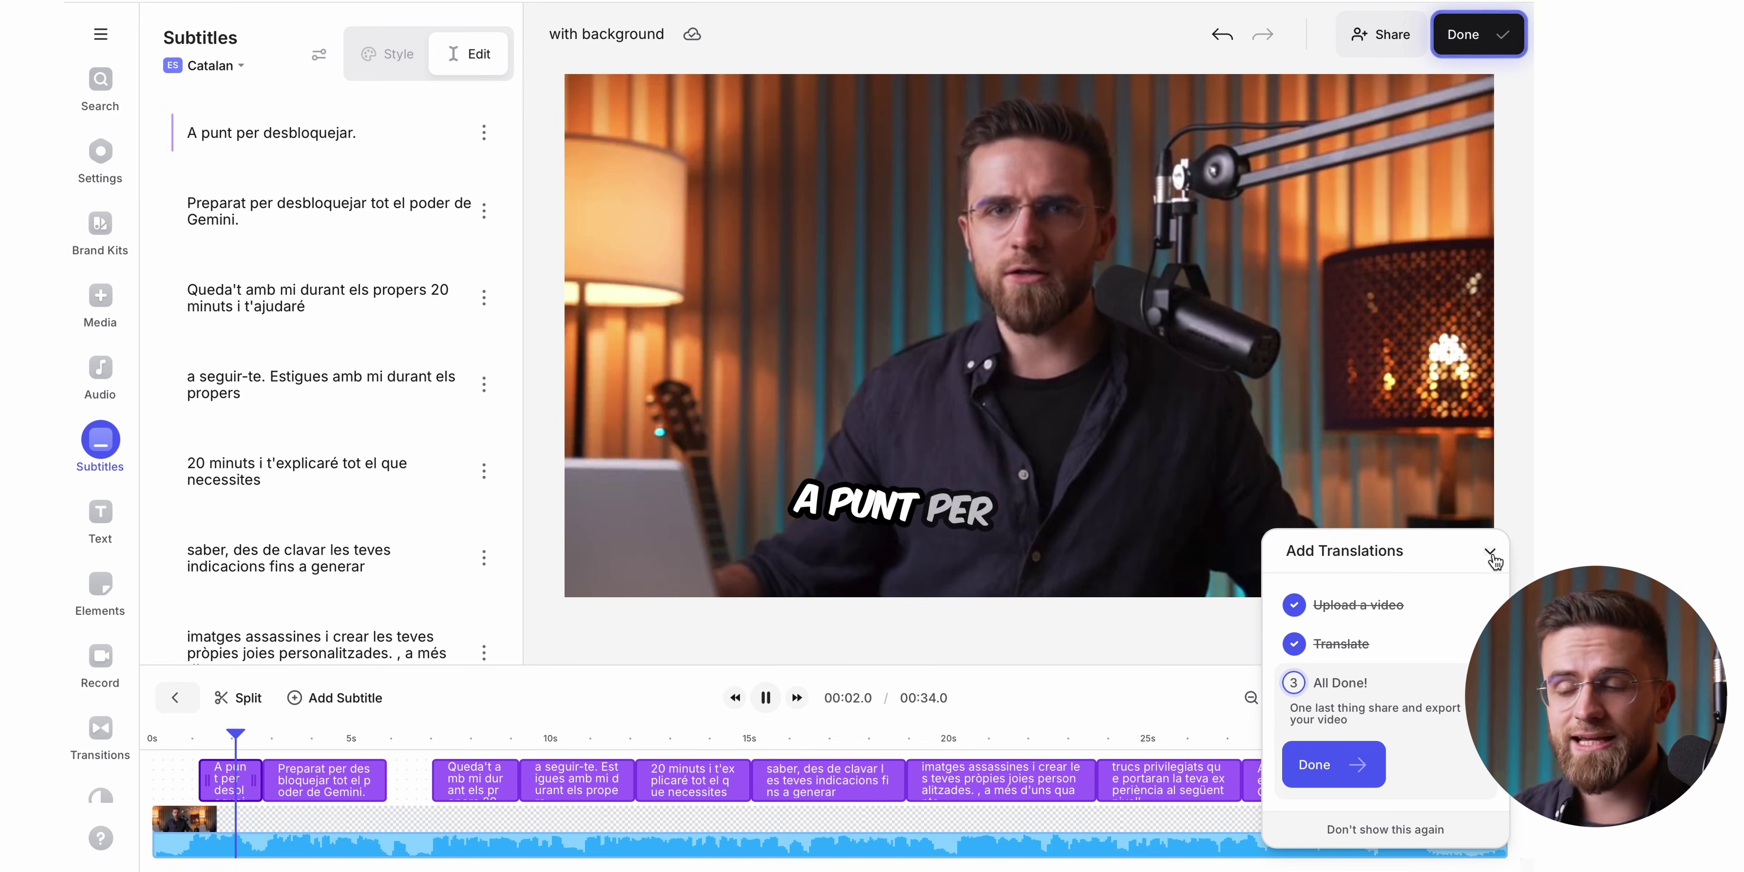
click(1491, 555)
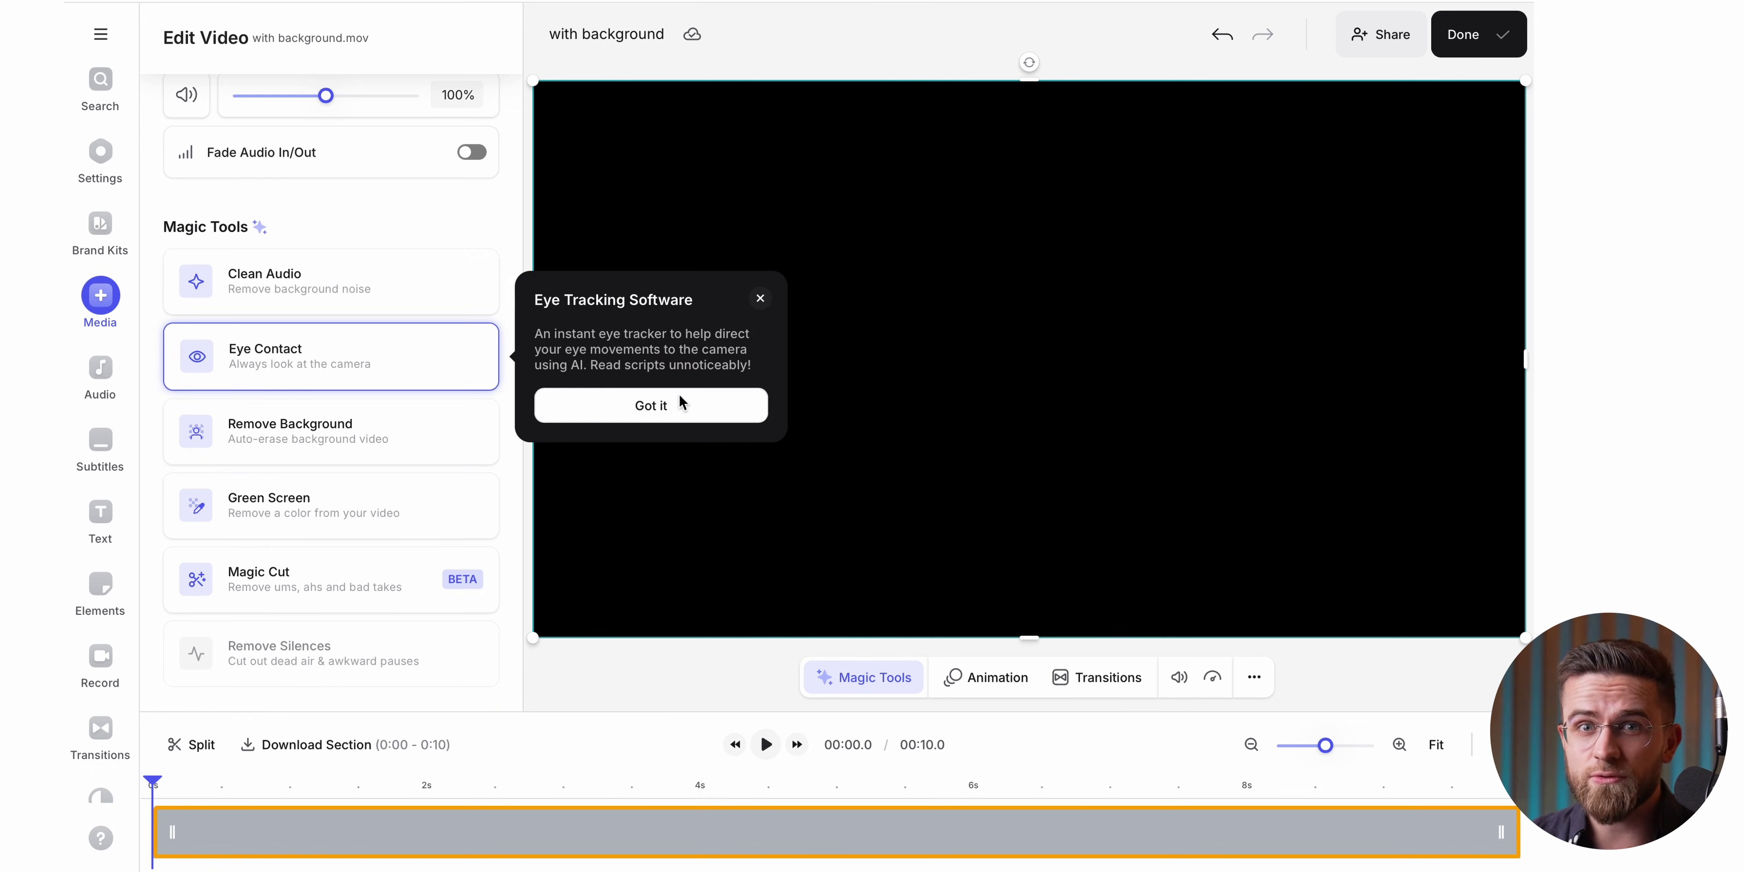
Upload the chosen with background.mov clip for processing
click(650, 401)
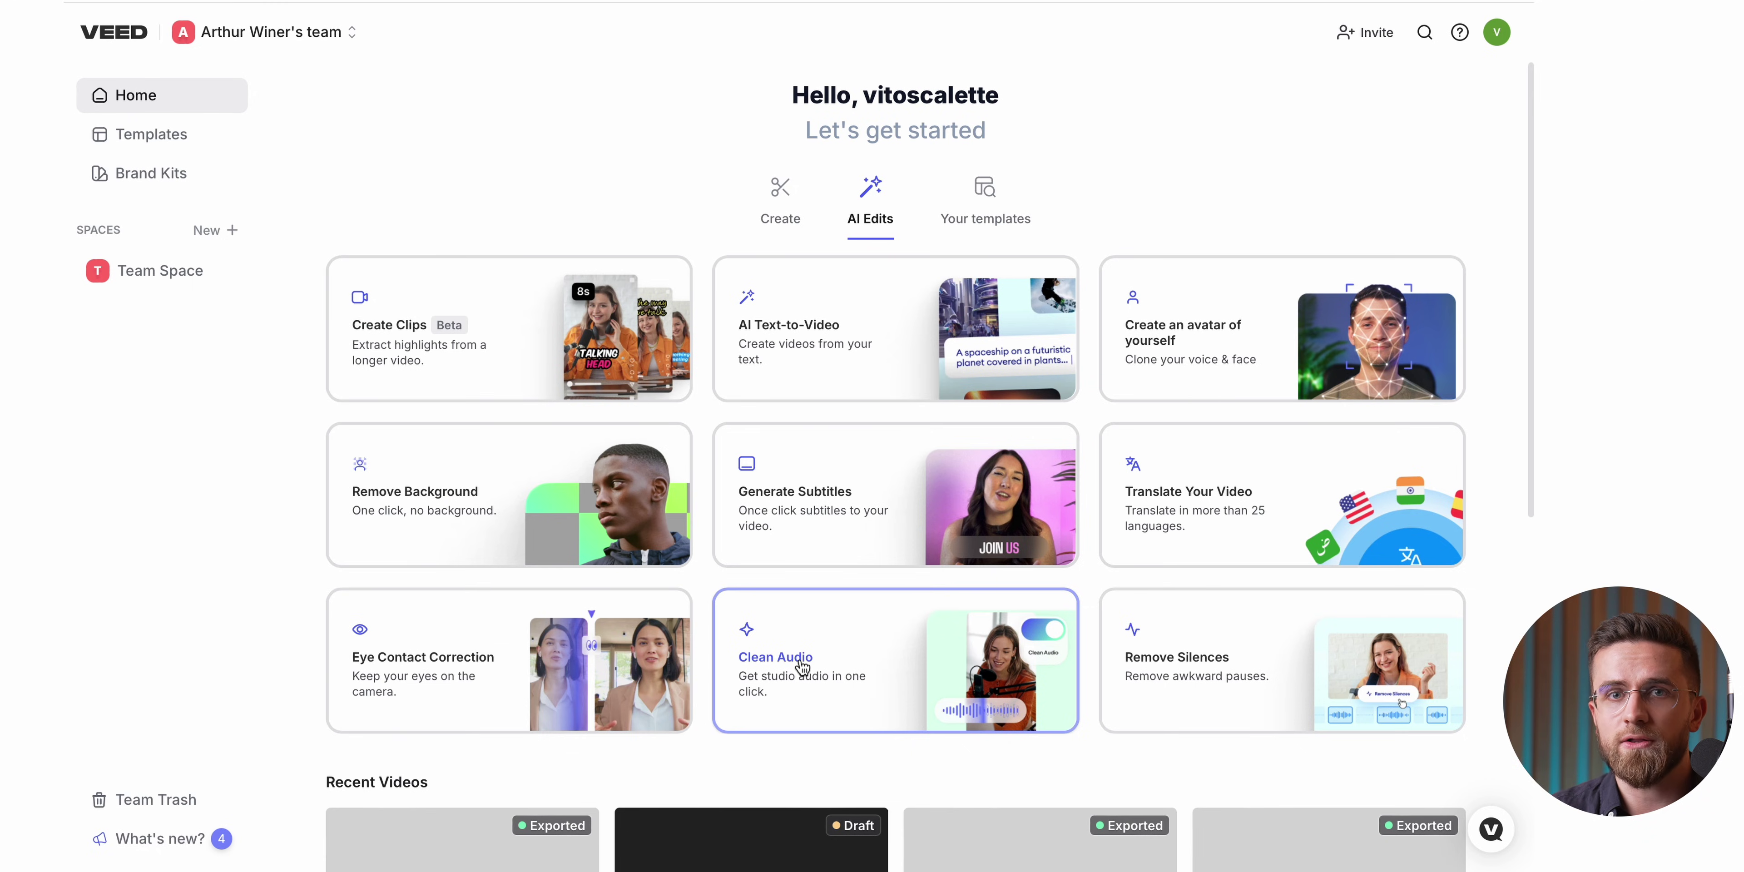
Start a Clean Audio project and bring up the file chooser for the clip
click(868, 641)
click(792, 439)
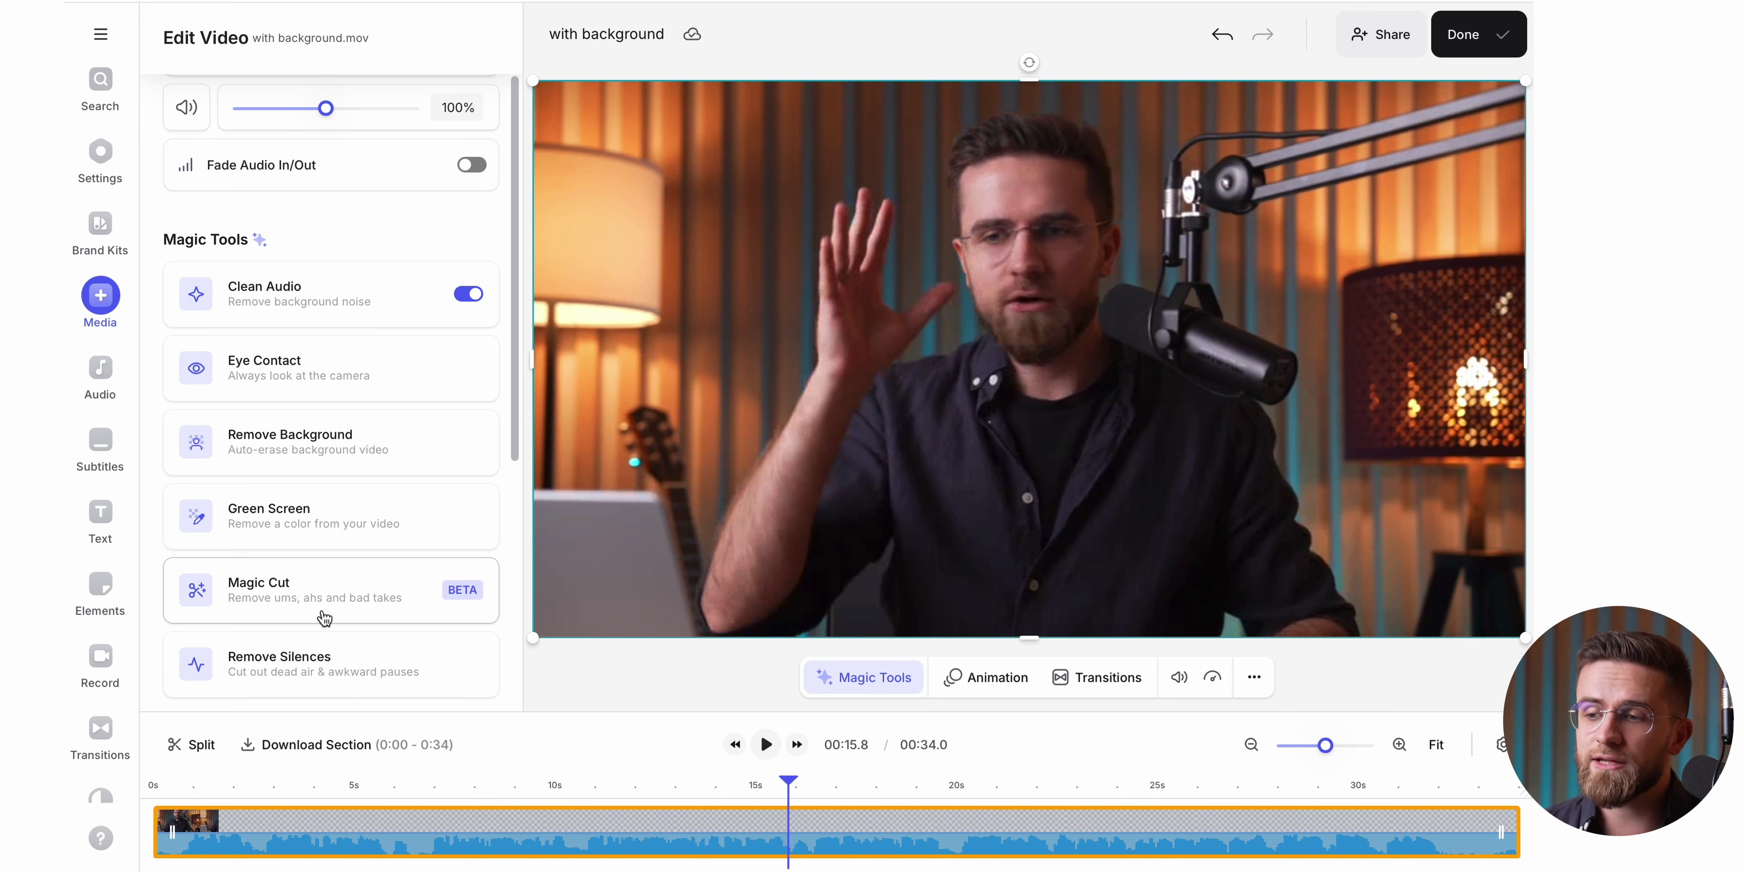
Run Magic Cut on the clip and play back the trimmed 22.4-second result
click(324, 613)
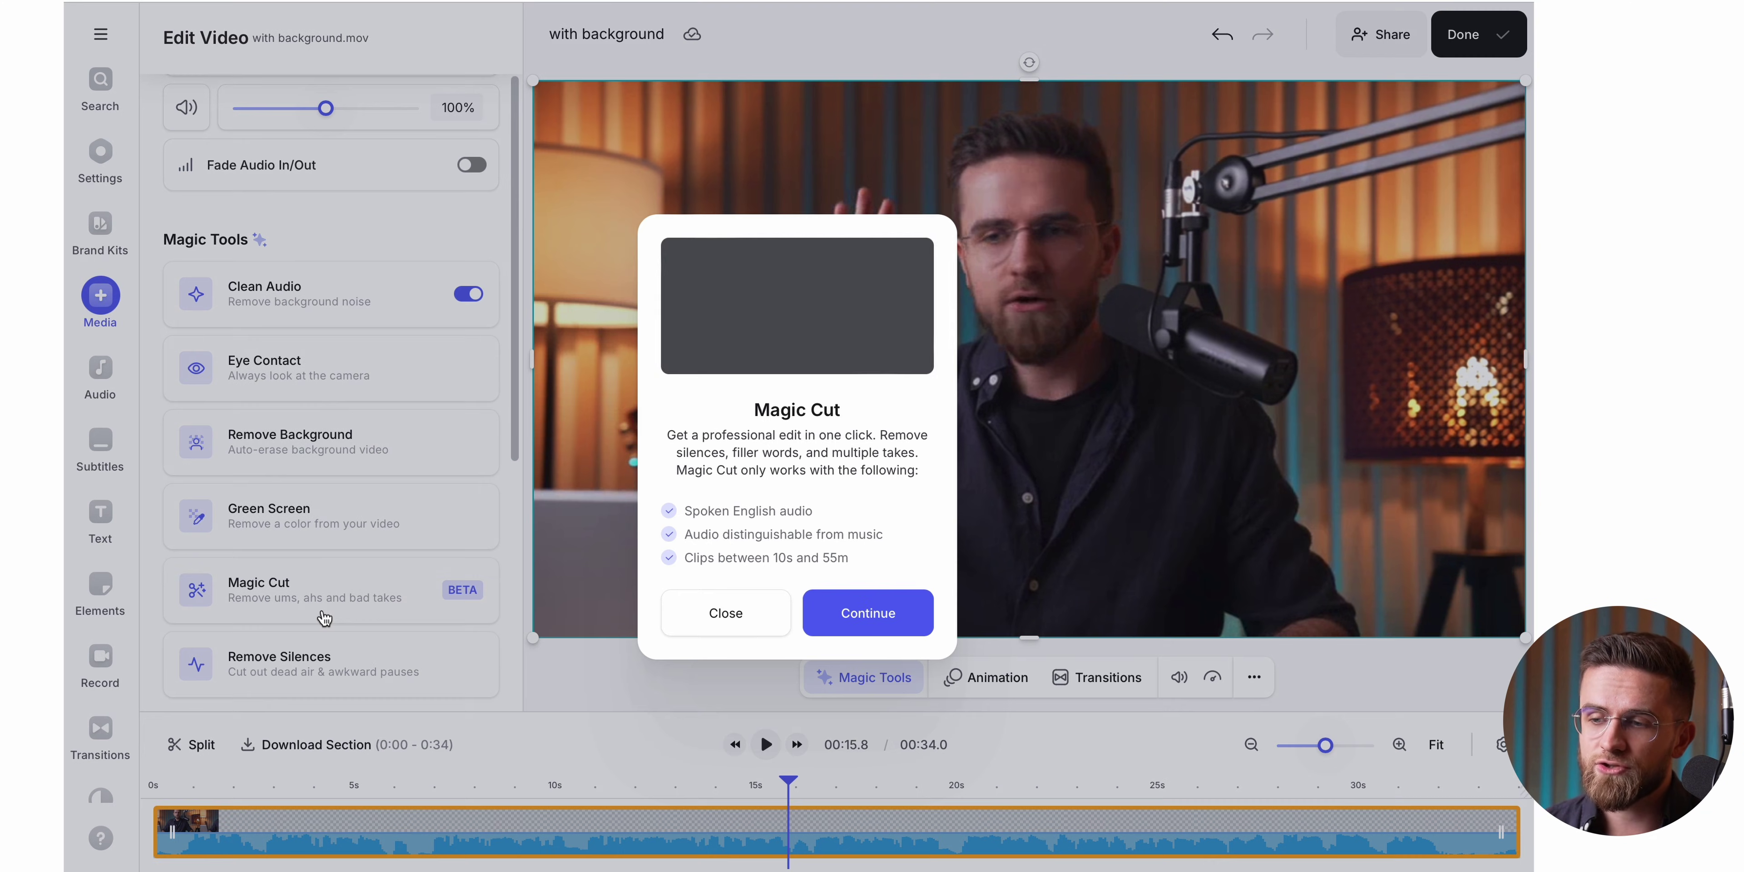
click(858, 627)
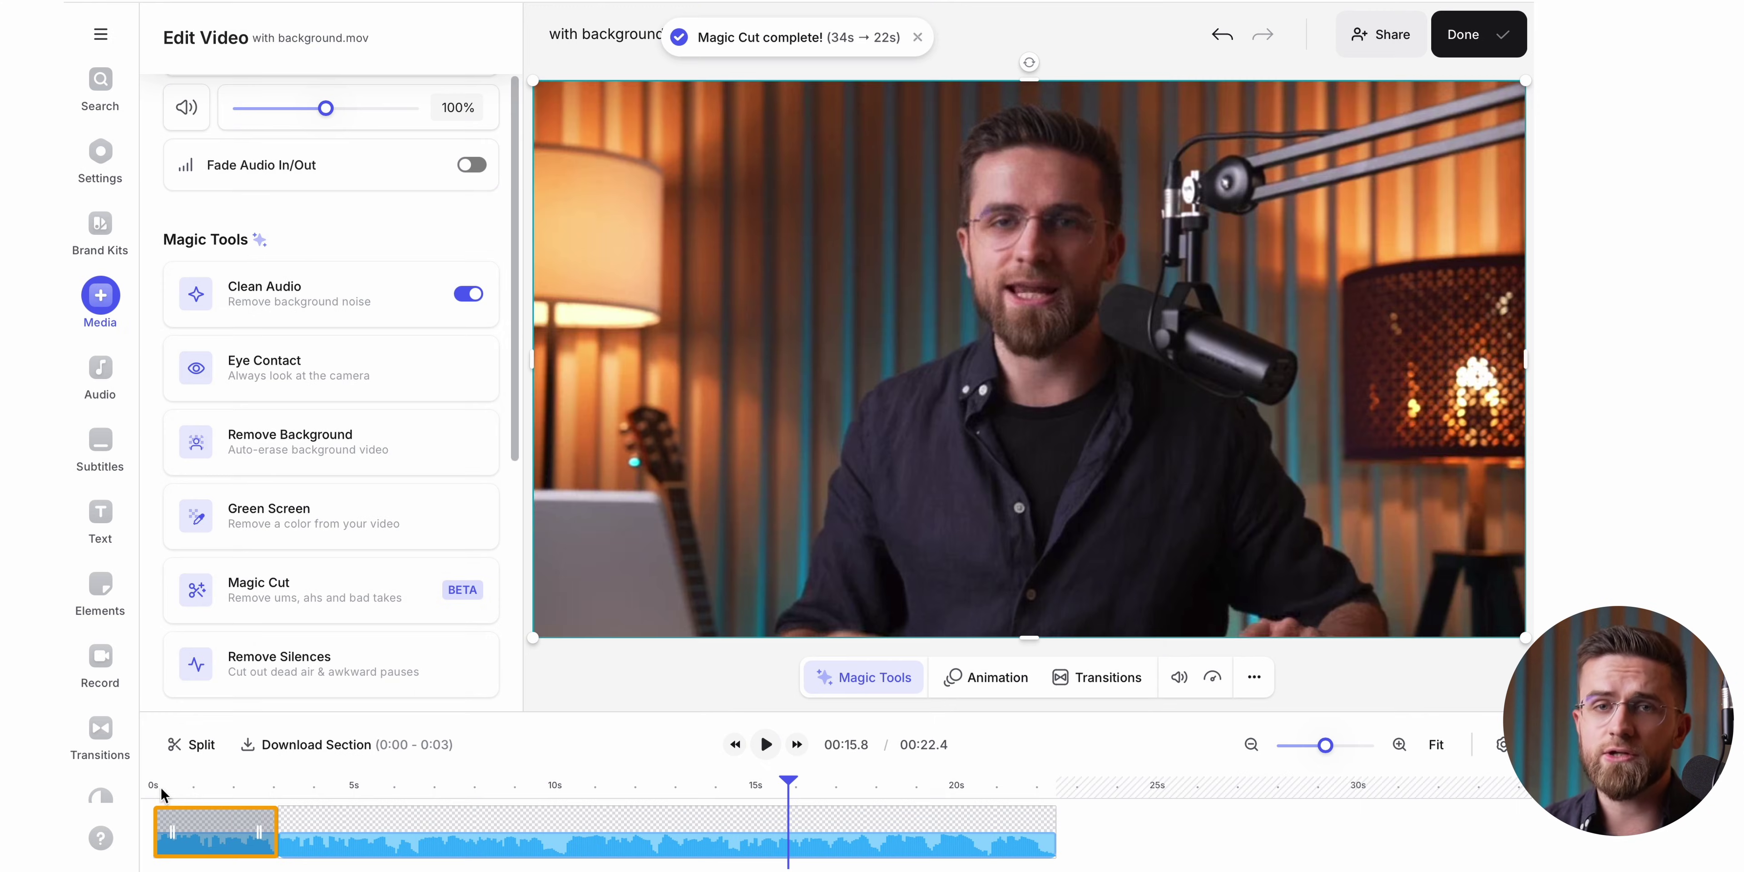
click(163, 794)
key(space)
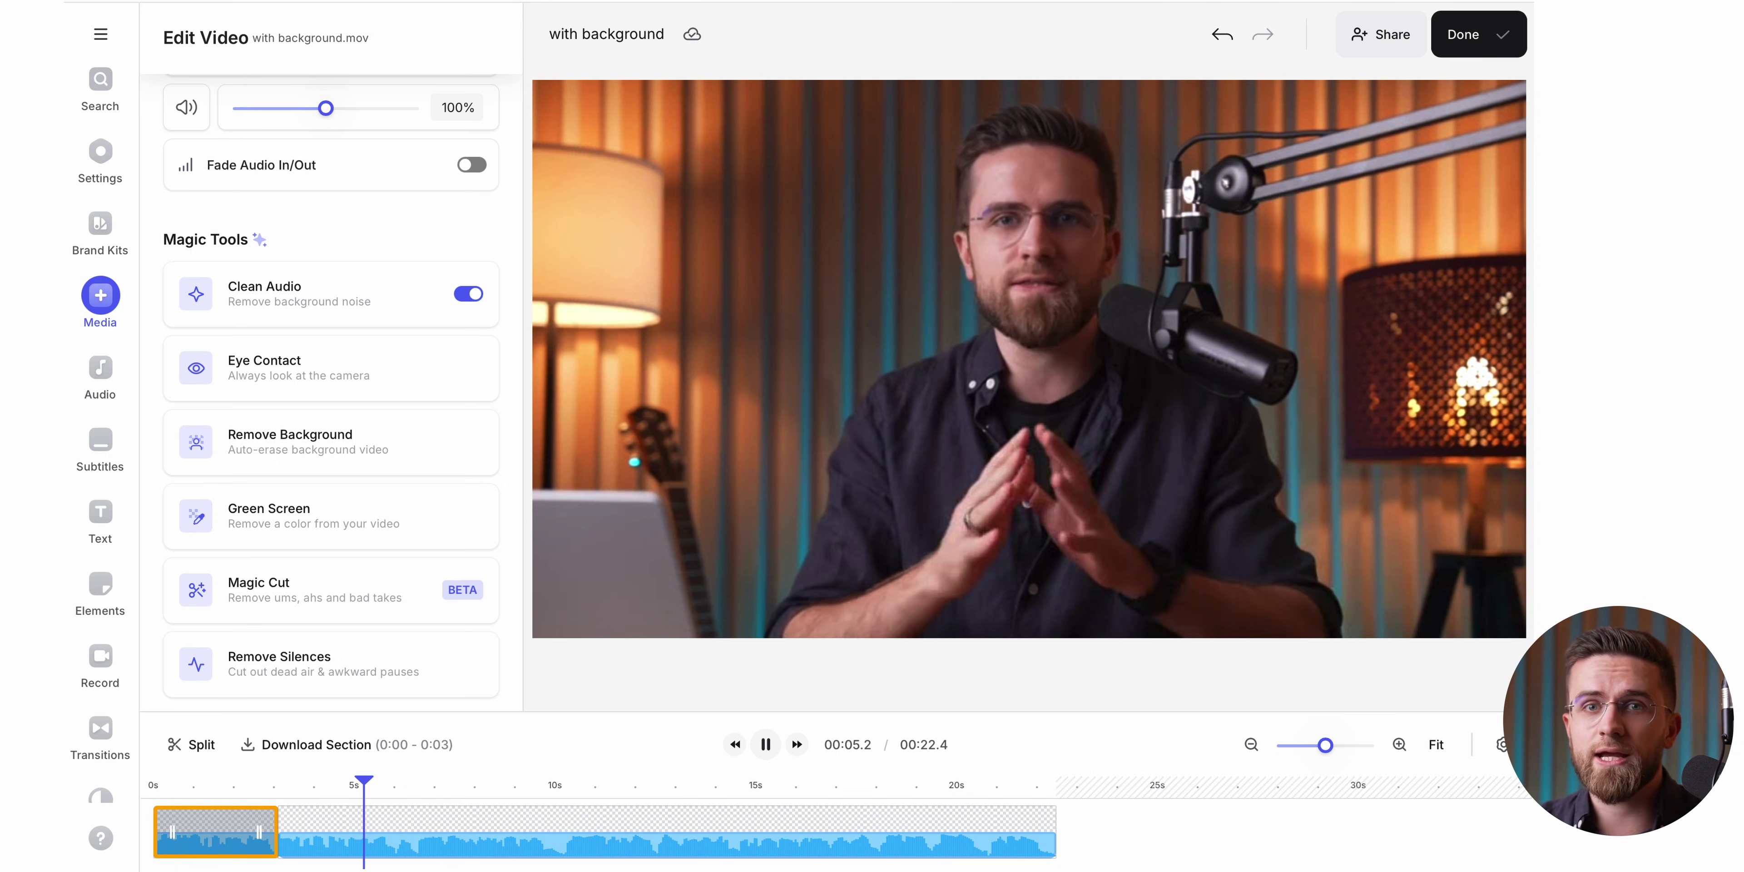
click(567, 786)
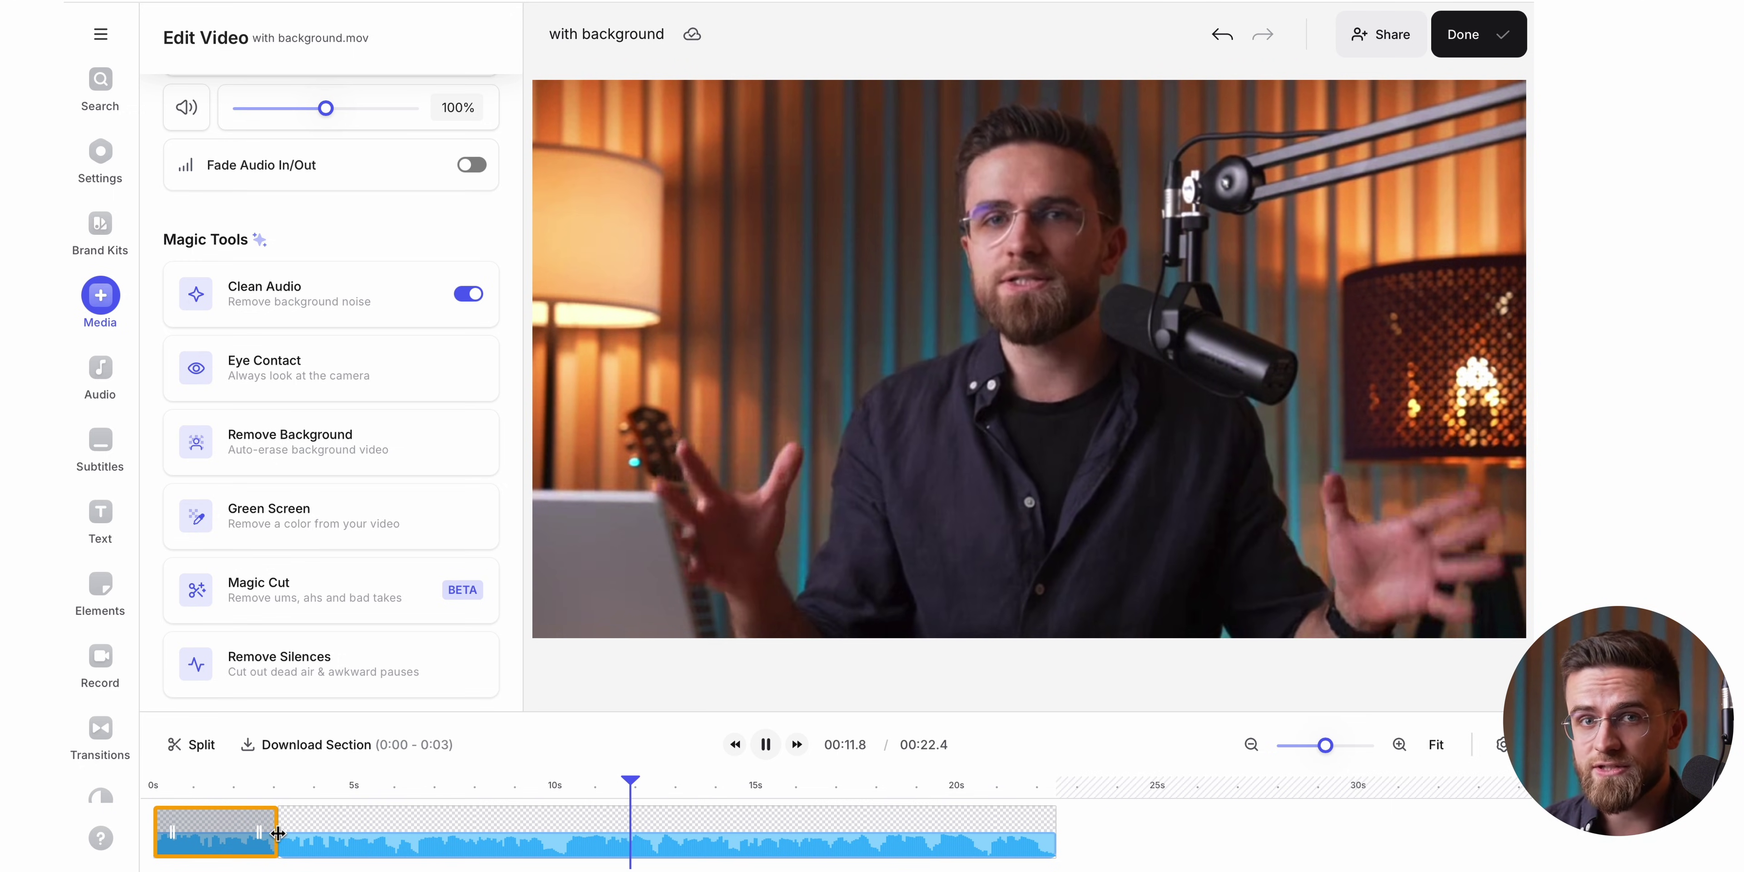
Lengthen the end of the first timeline clip and replay from near the start
drag(282, 835, 292, 836)
key(space)
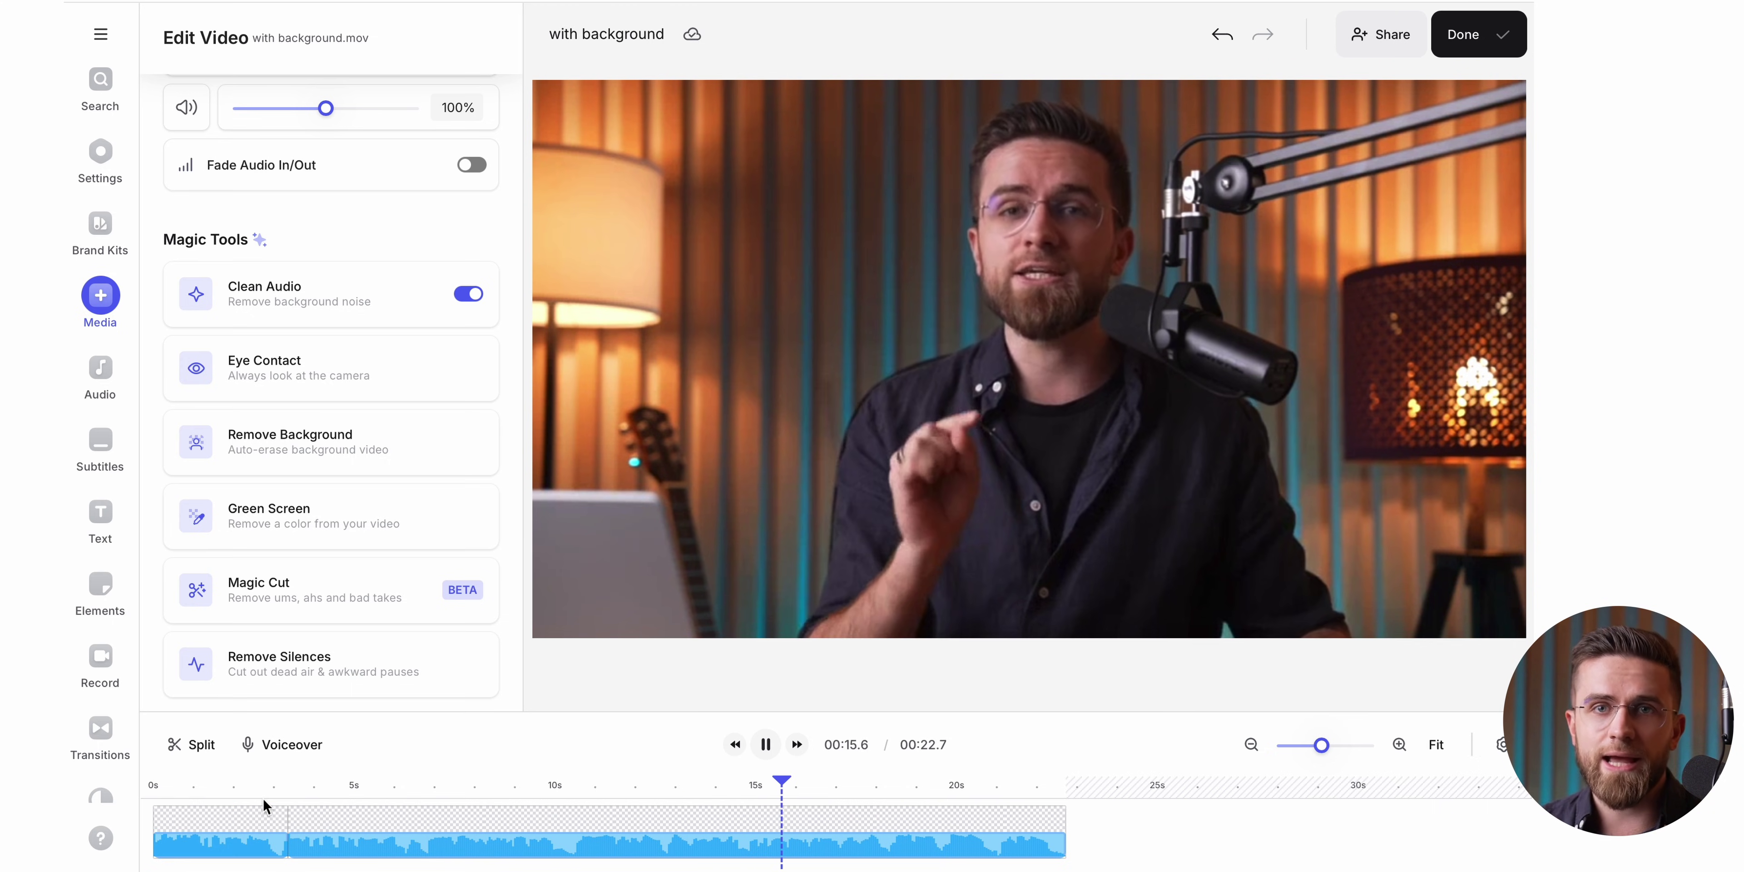
click(245, 802)
click(227, 787)
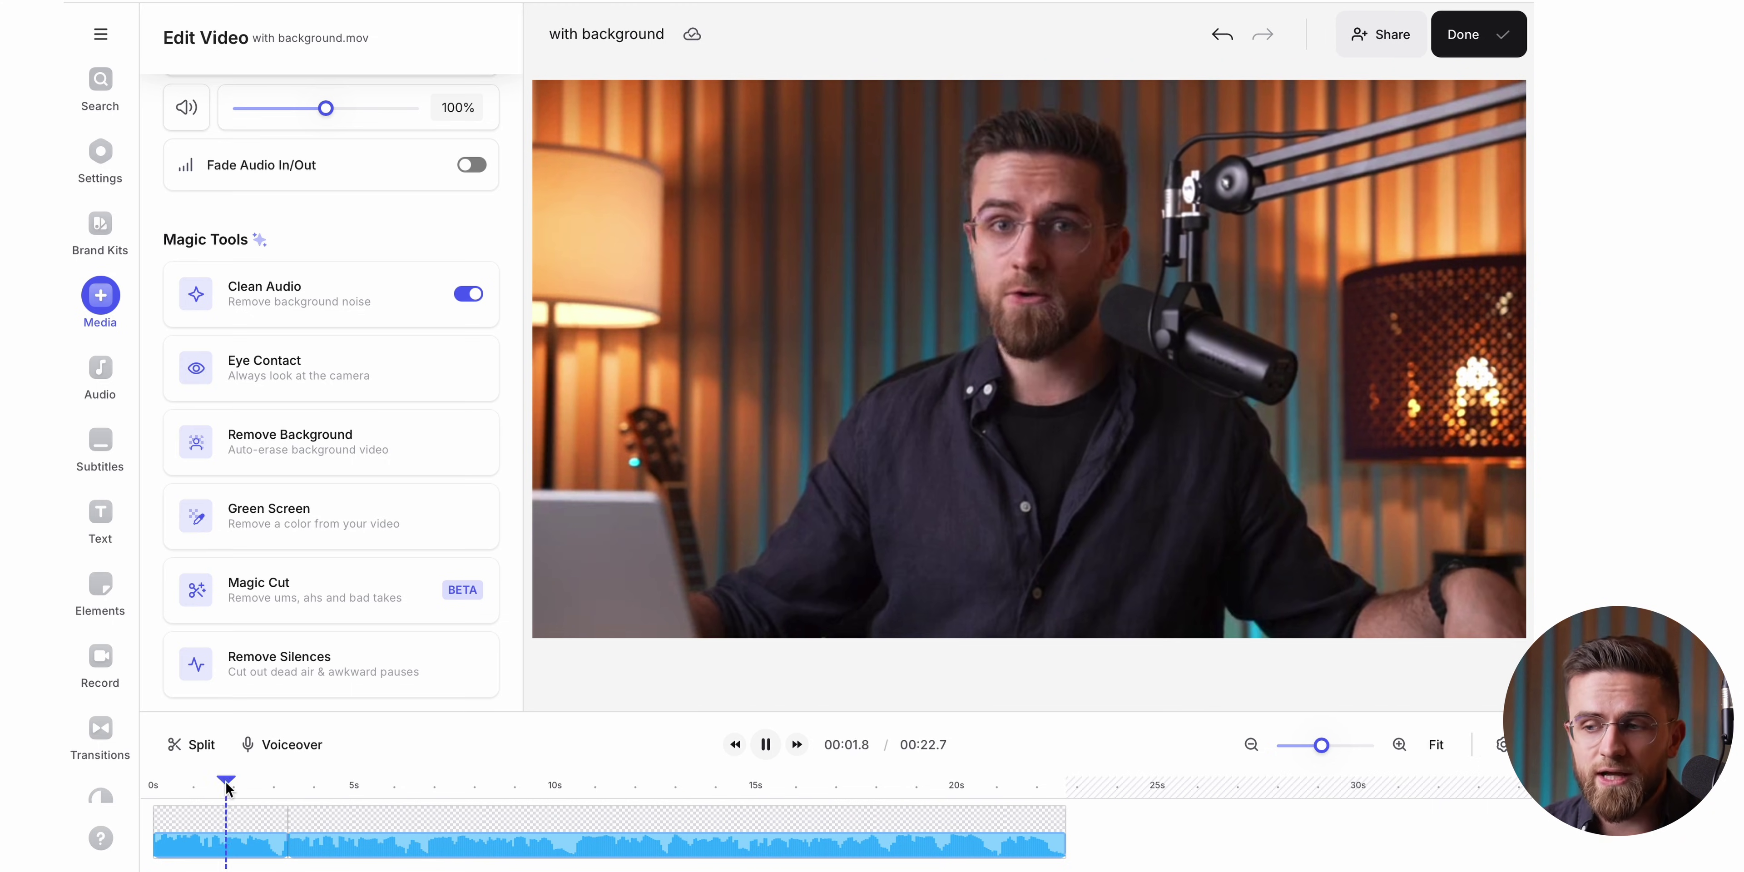
click(252, 842)
drag(282, 831, 307, 831)
click(203, 780)
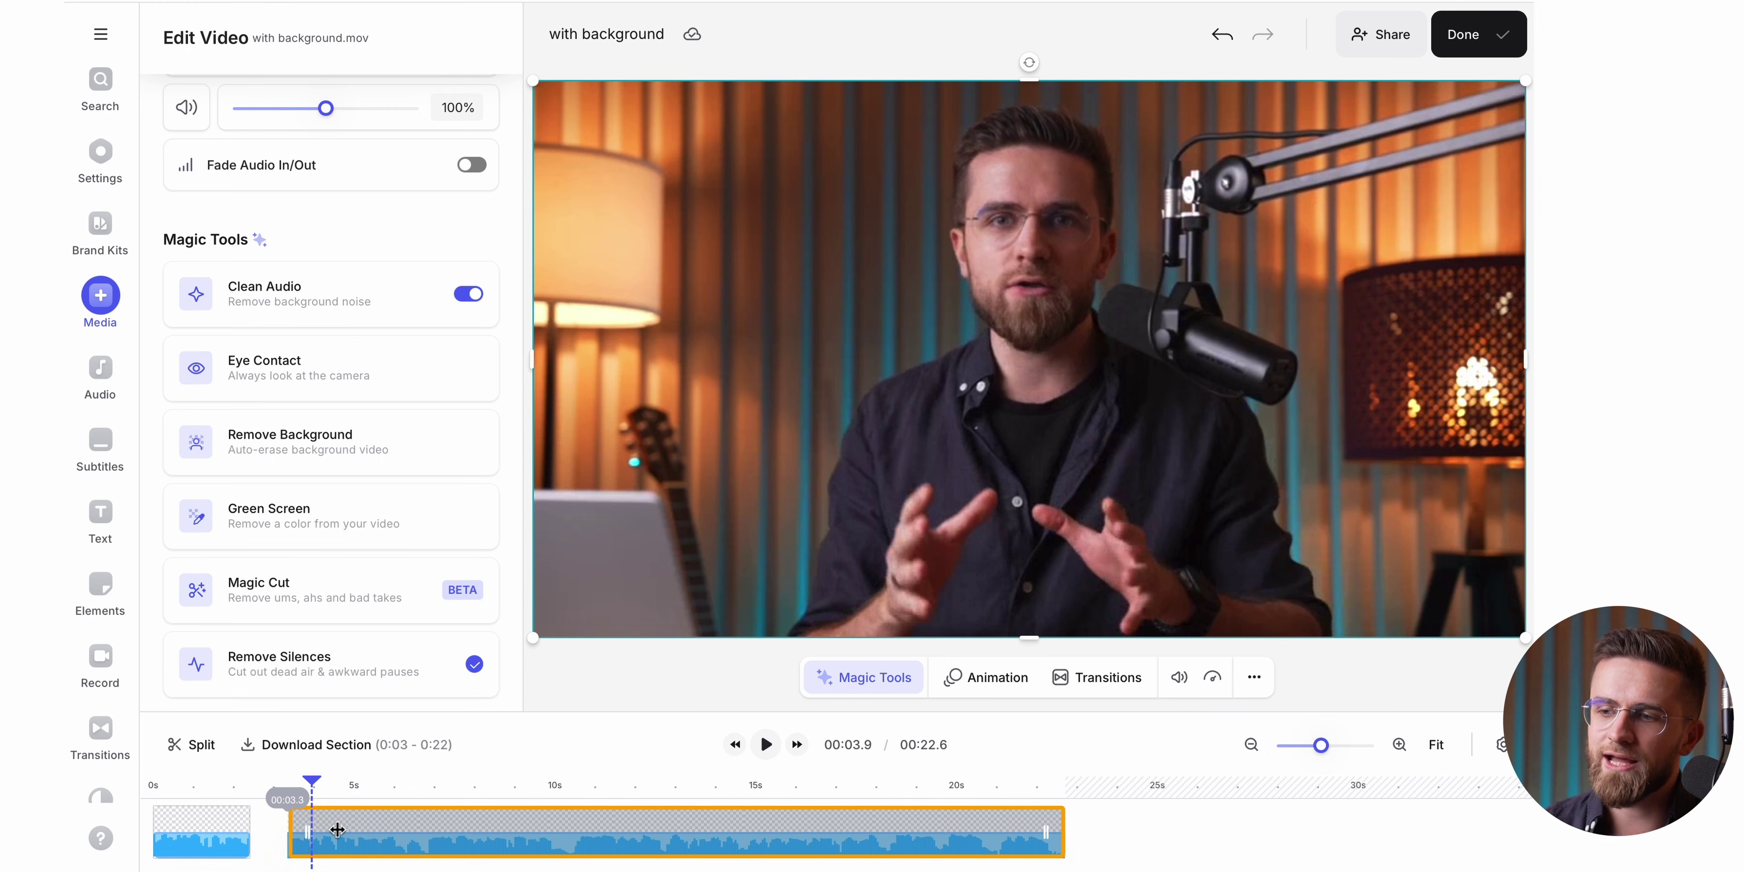
Reposition the main clip to start near 3 seconds and apply Remove Silences
drag(337, 829, 388, 836)
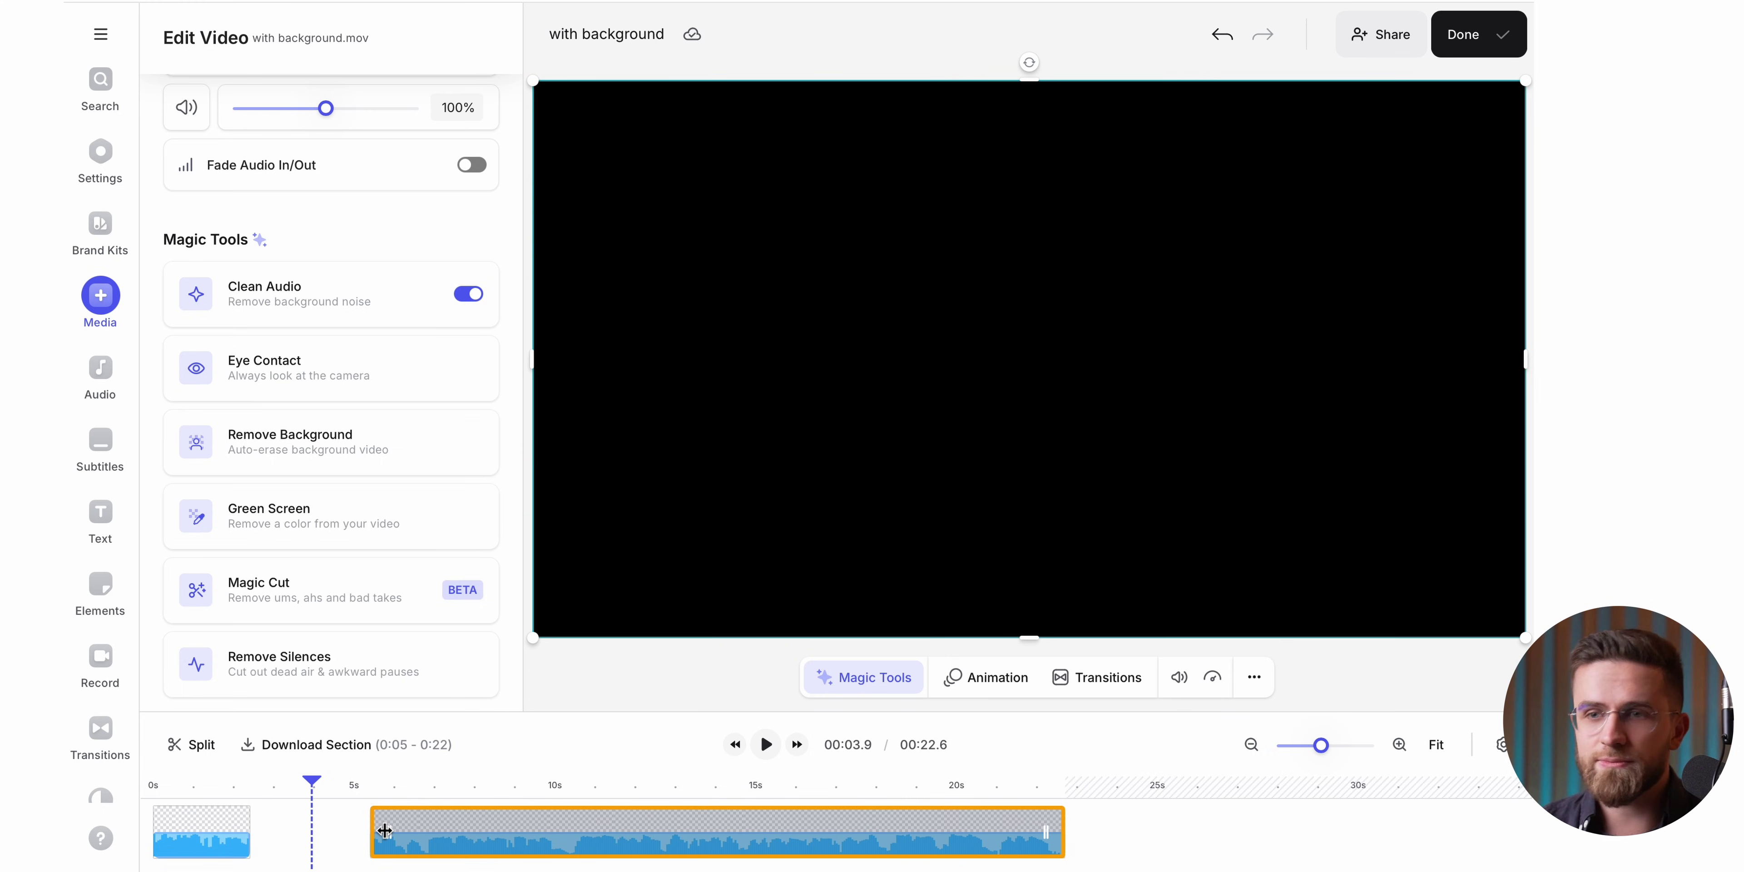
key(ctrl+z)
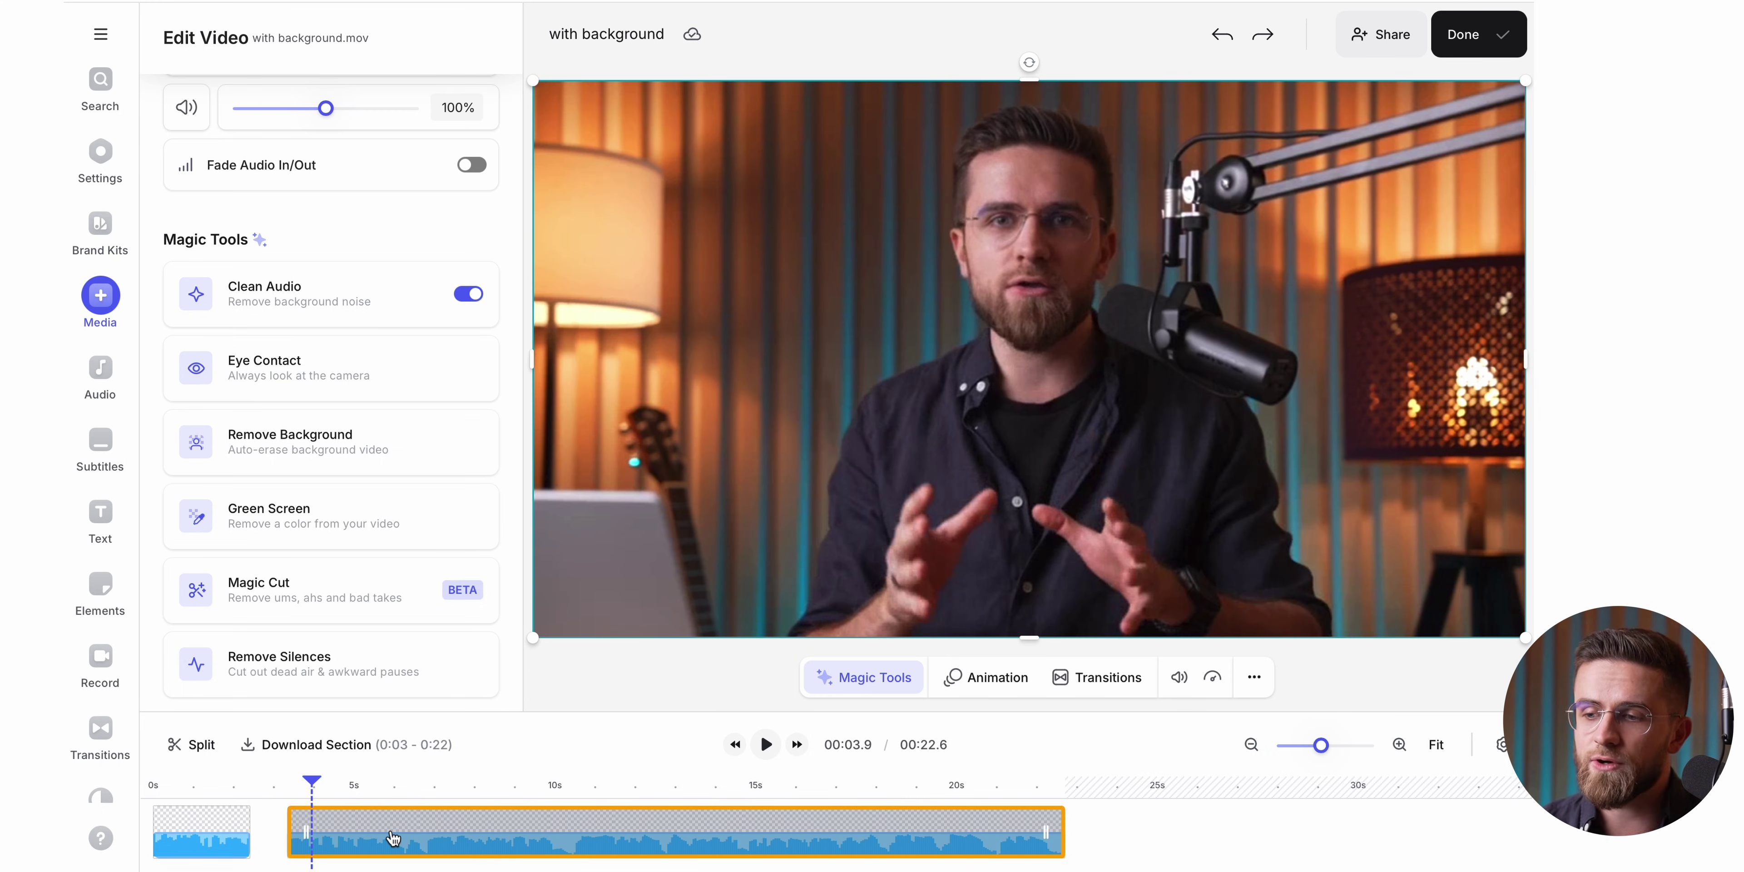
mouse_move(422, 832)
mouse_down()
mouse_move(524, 832)
mouse_move(418, 832)
mouse_up()
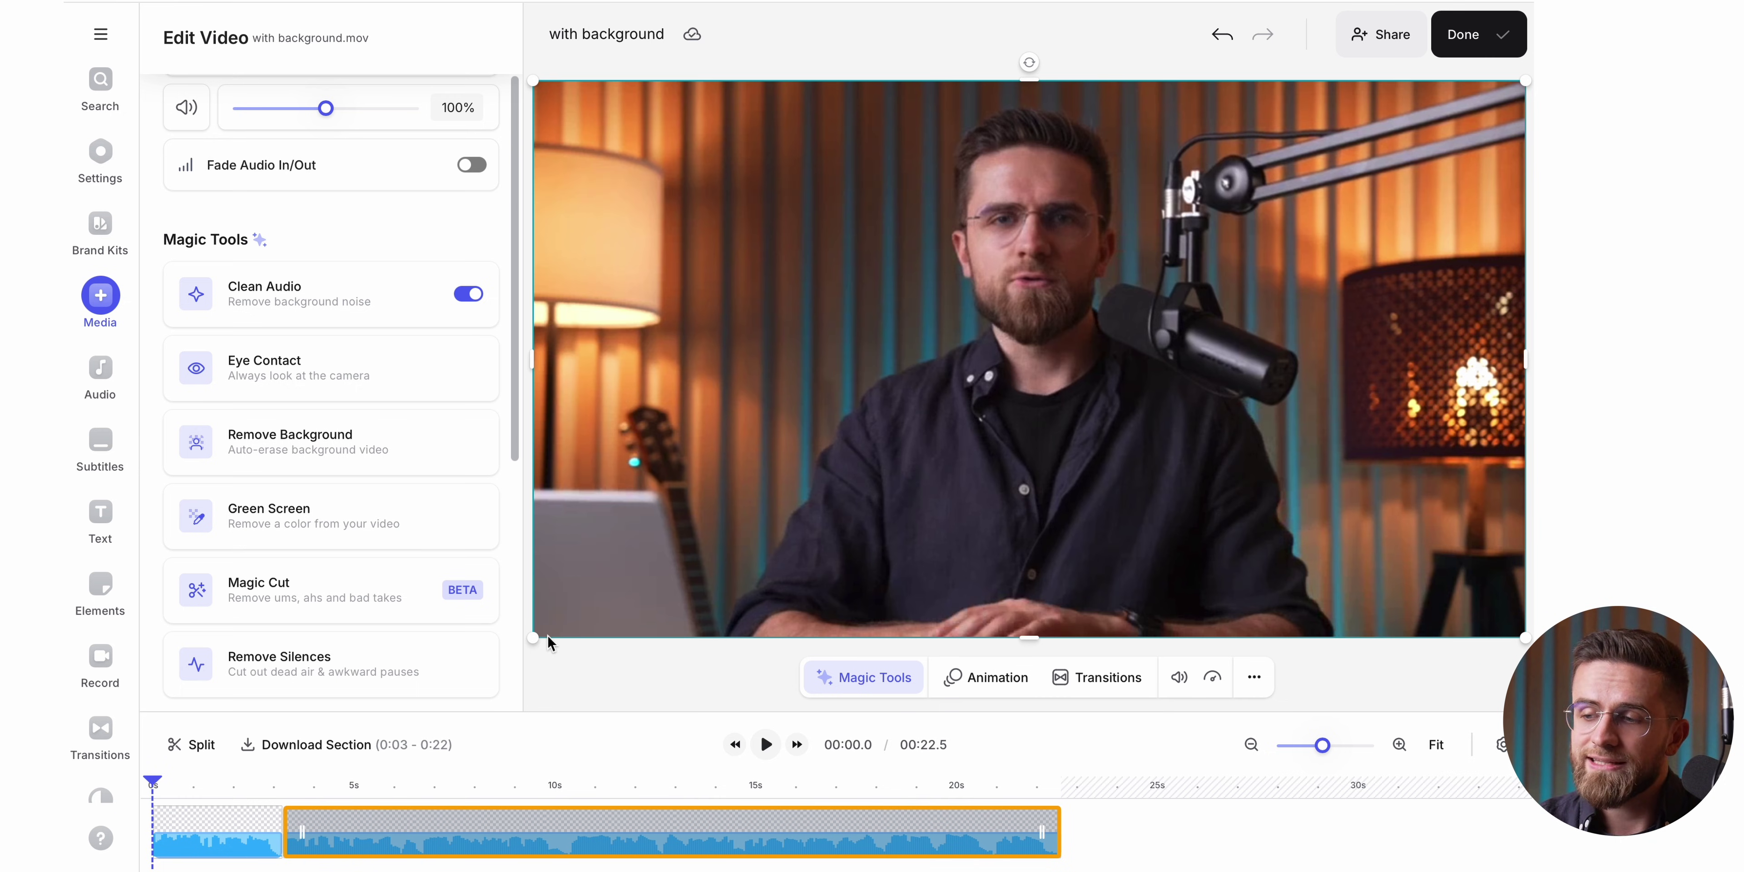
click(442, 668)
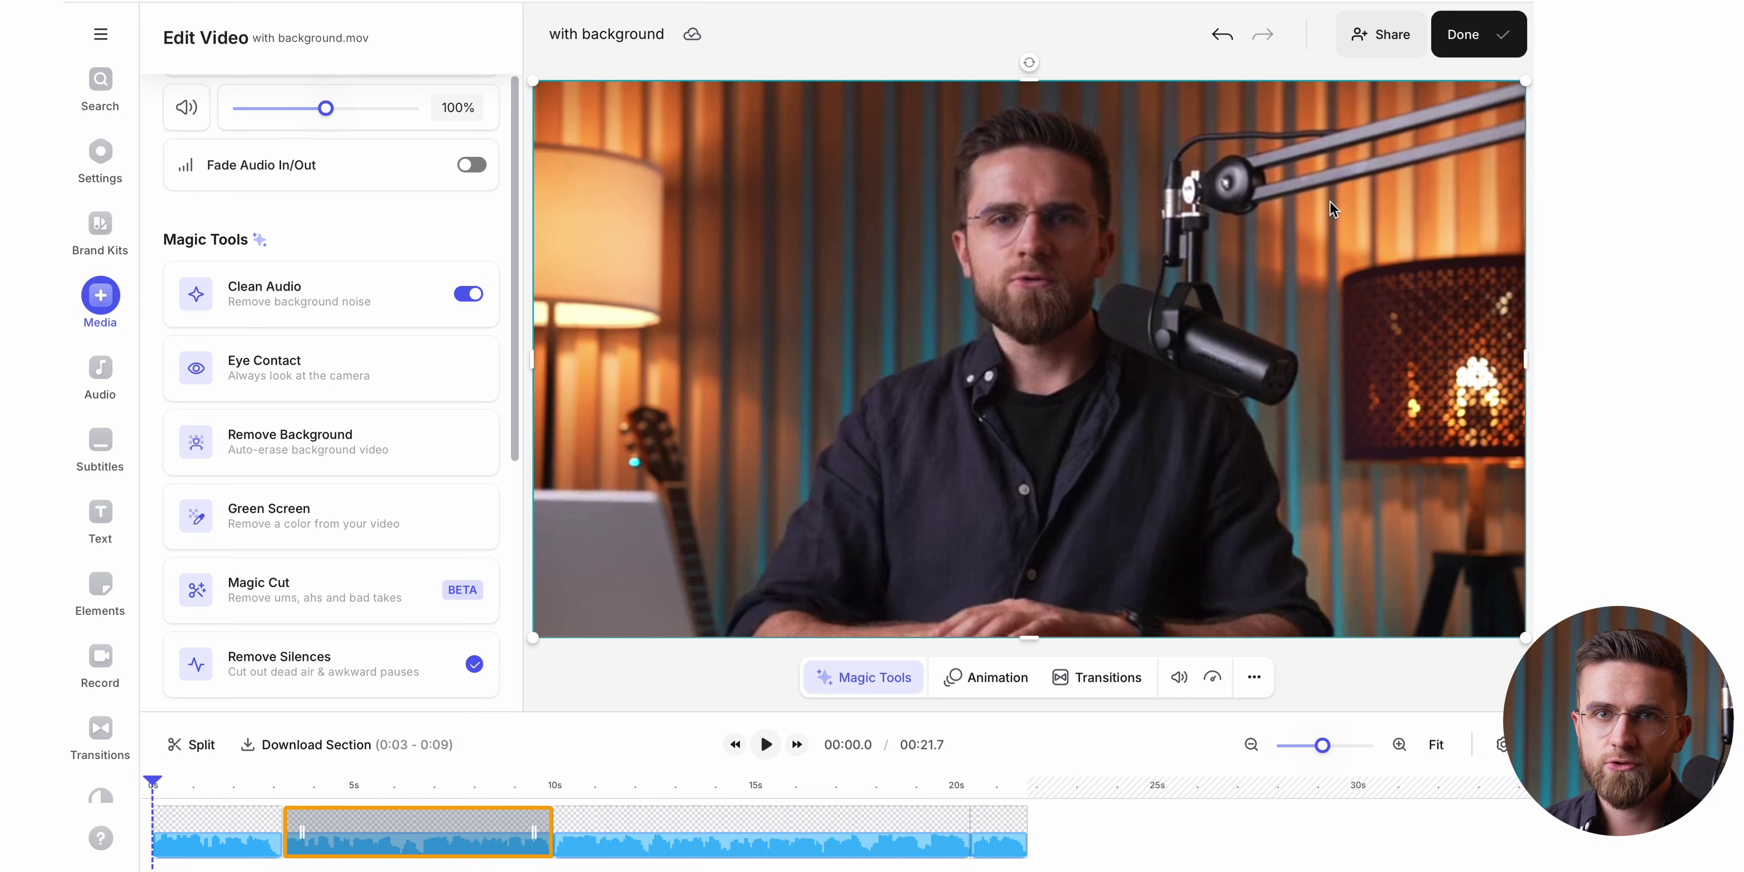
click(1478, 49)
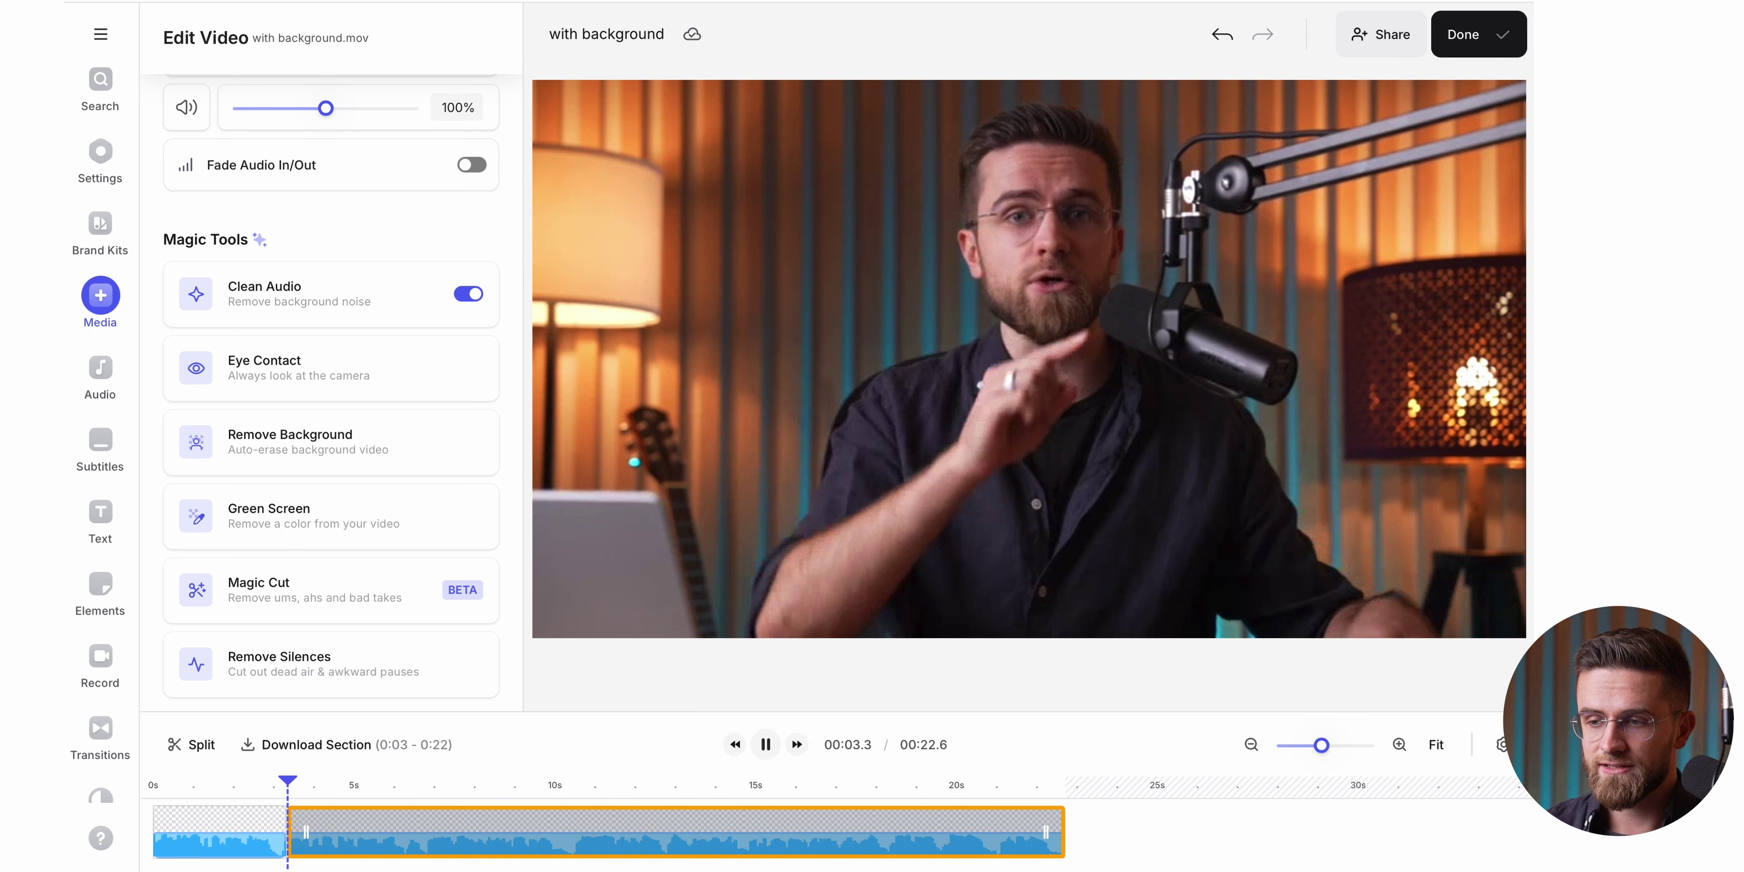
click(246, 806)
click(269, 813)
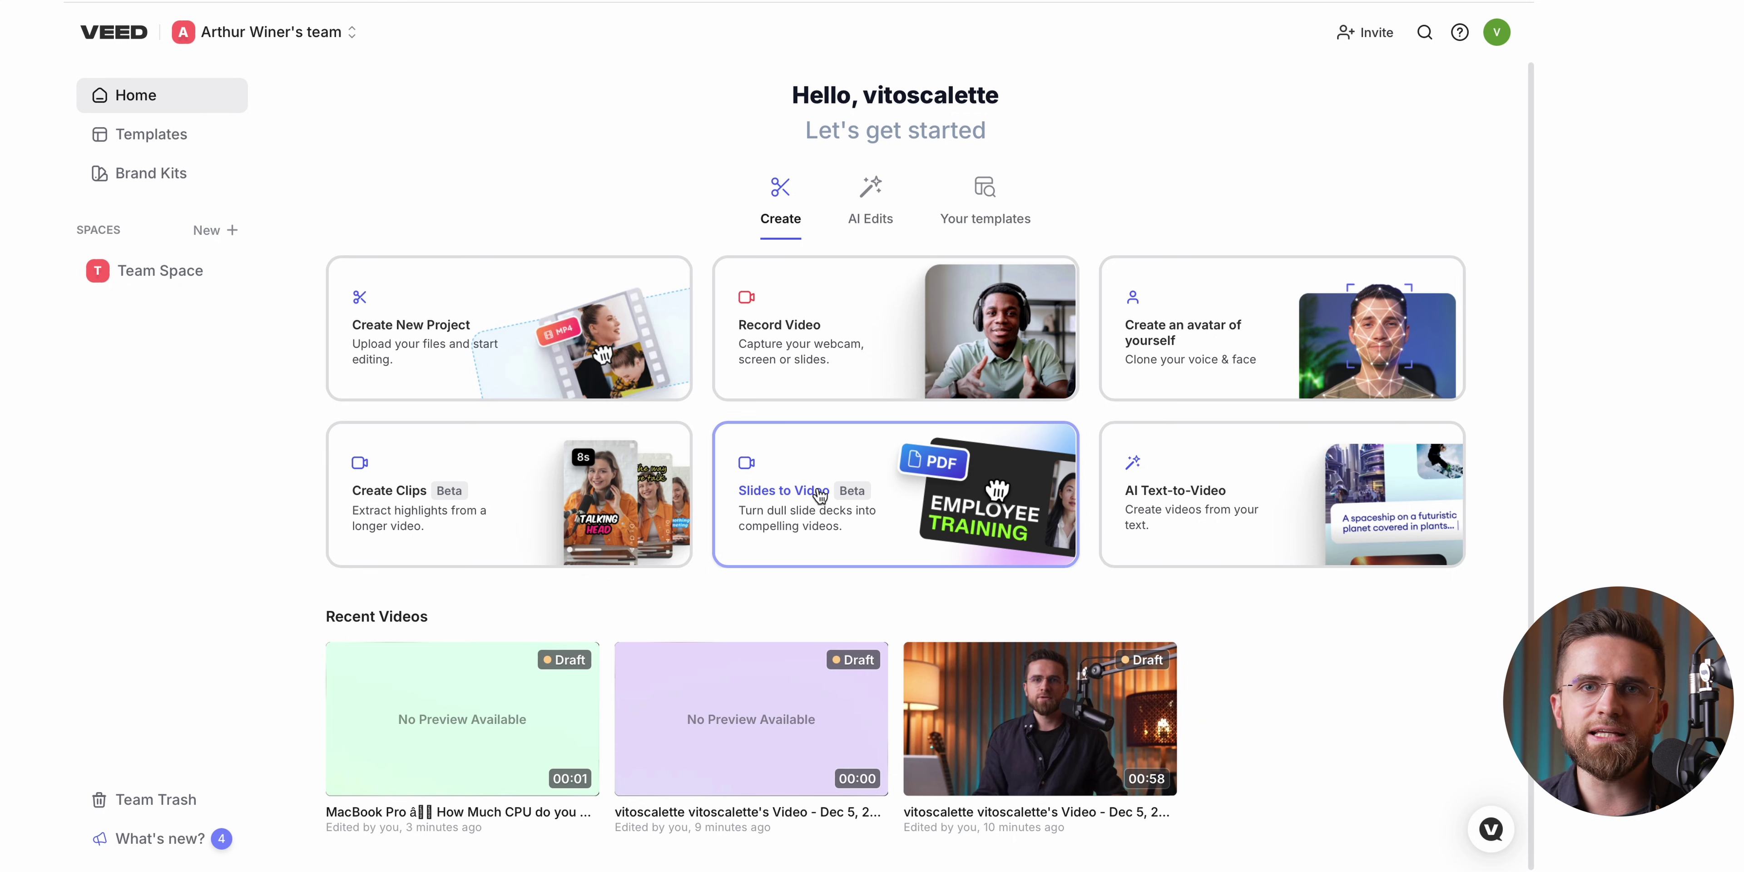
Upload voyager.pdf to the Slides to Video tool
click(809, 487)
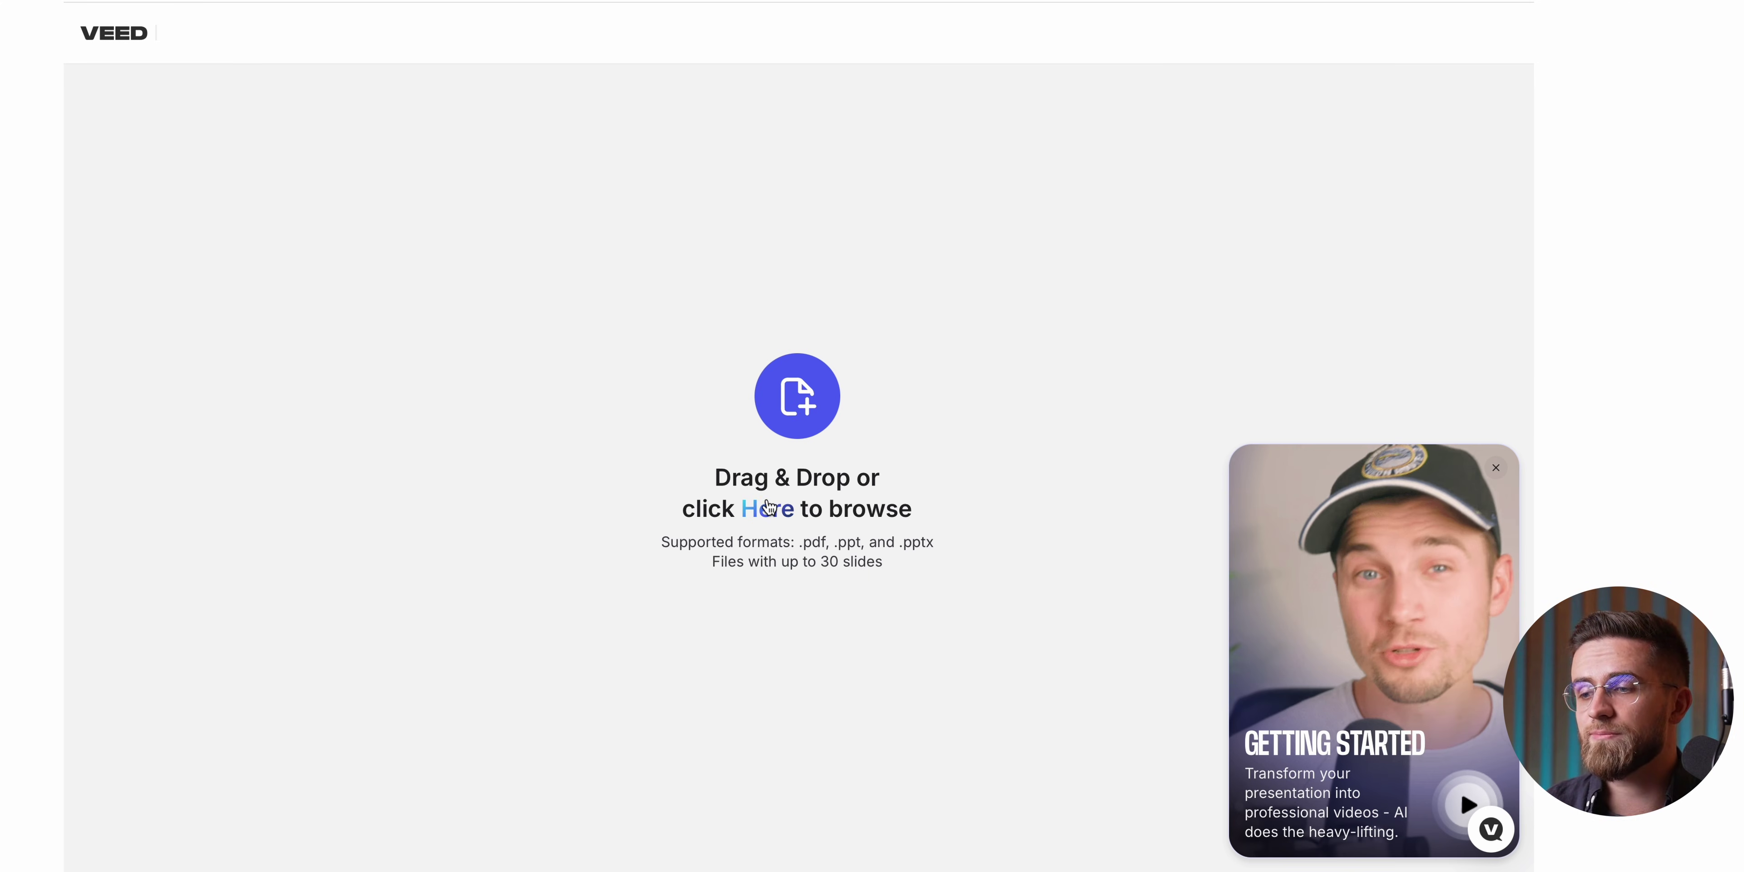
click(769, 507)
click(640, 318)
click(1148, 628)
Set the script length to In-depth and the tone to Informative
click(229, 365)
click(167, 476)
click(139, 436)
click(176, 576)
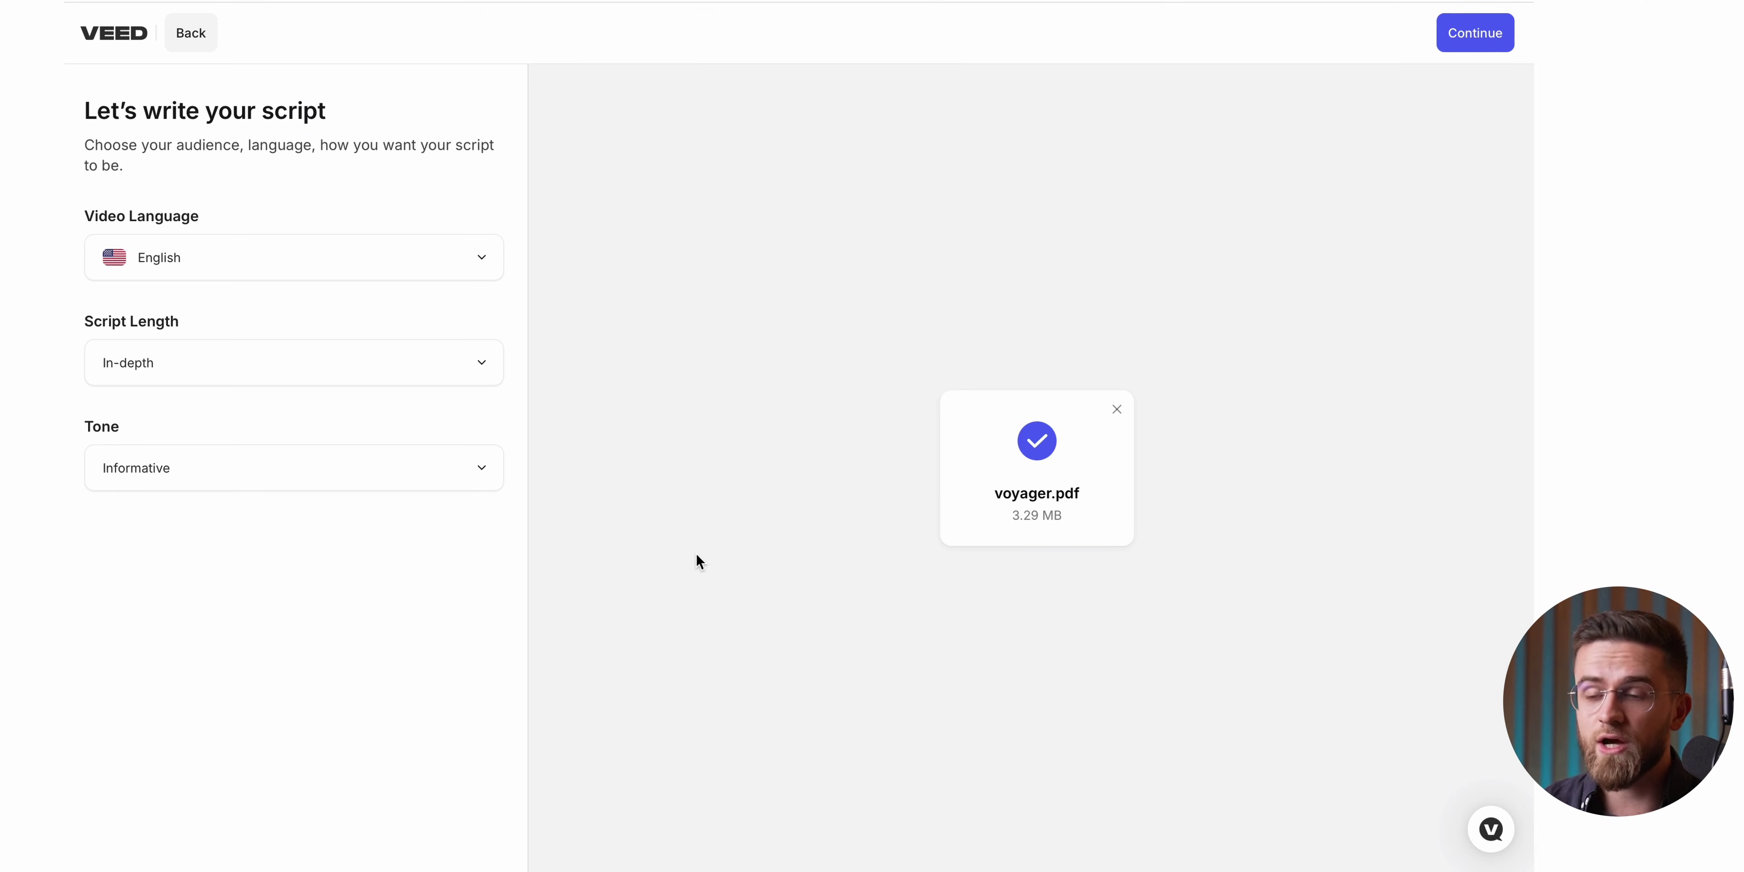
Choose the Light Corporate template for the video design
click(1476, 34)
click(282, 288)
click(429, 286)
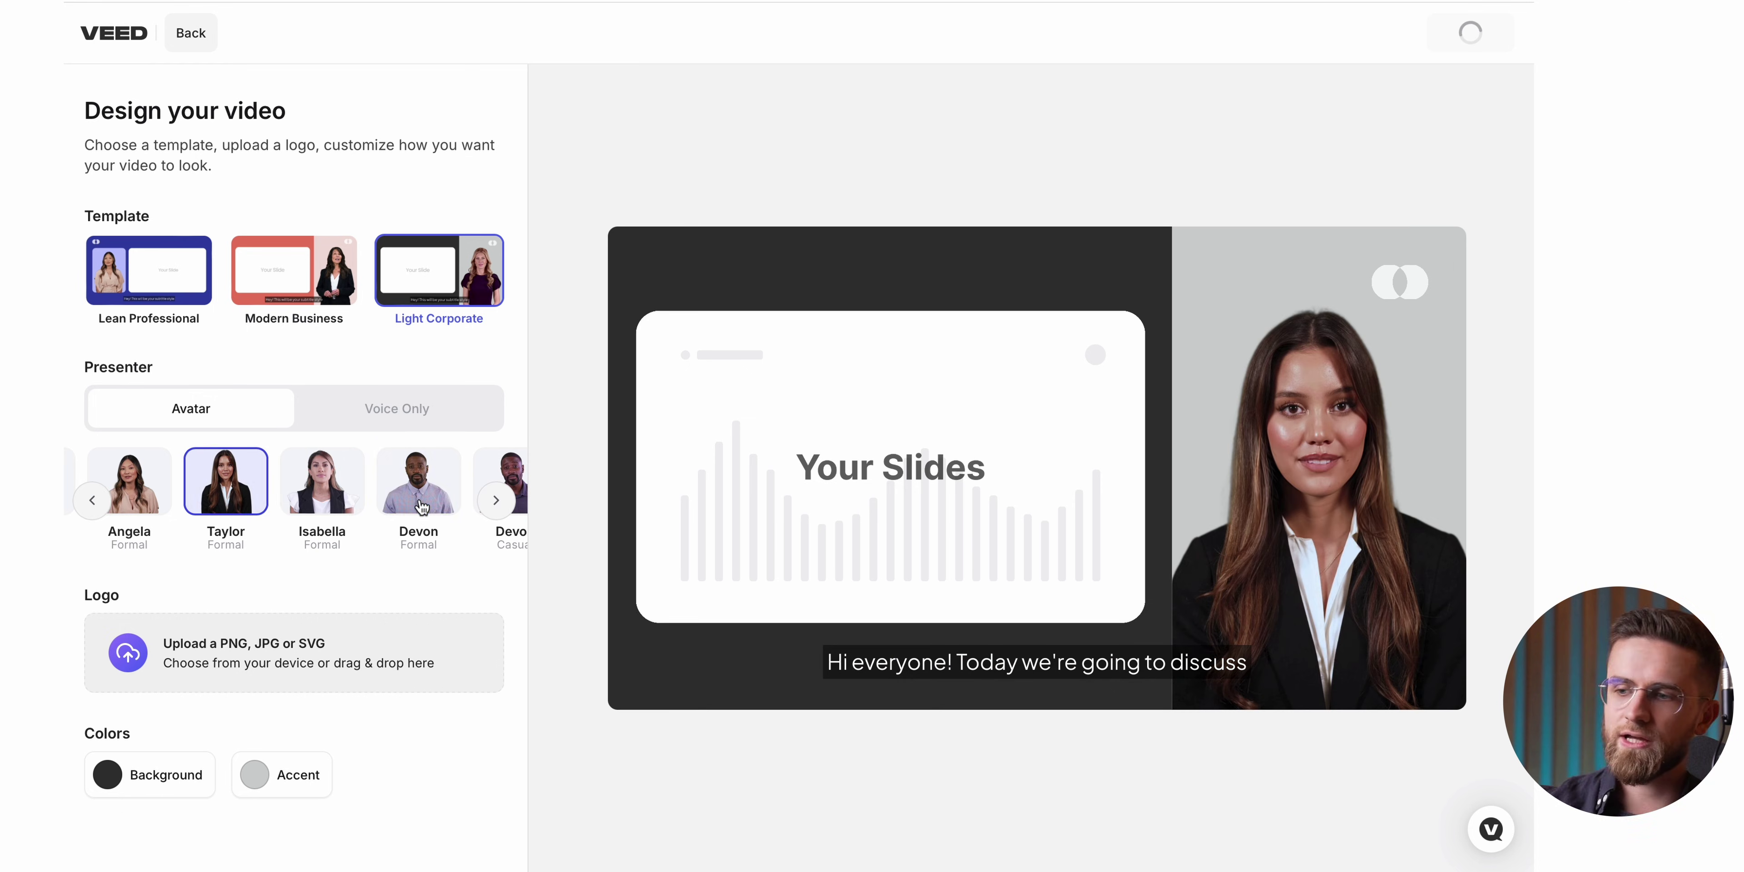